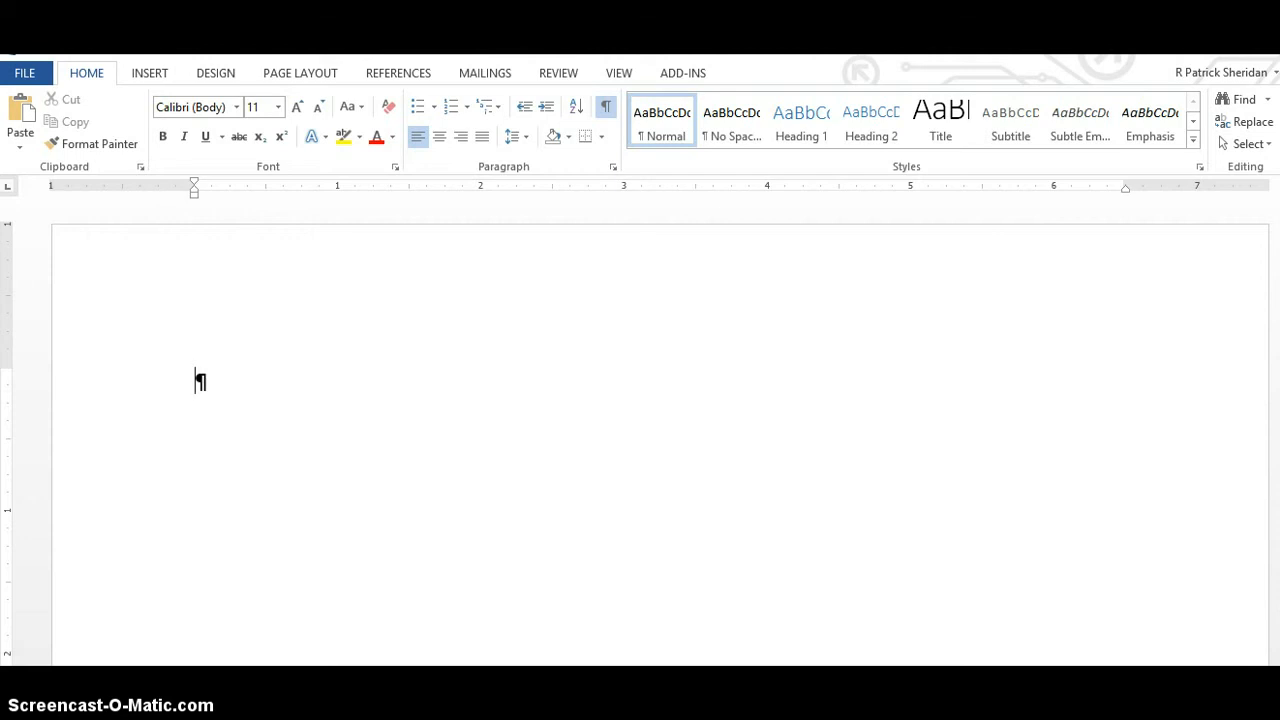
- Modify the Normal style to Times New Roman, 12 pt, with double line spacing, for this document only
right_click(653, 126)
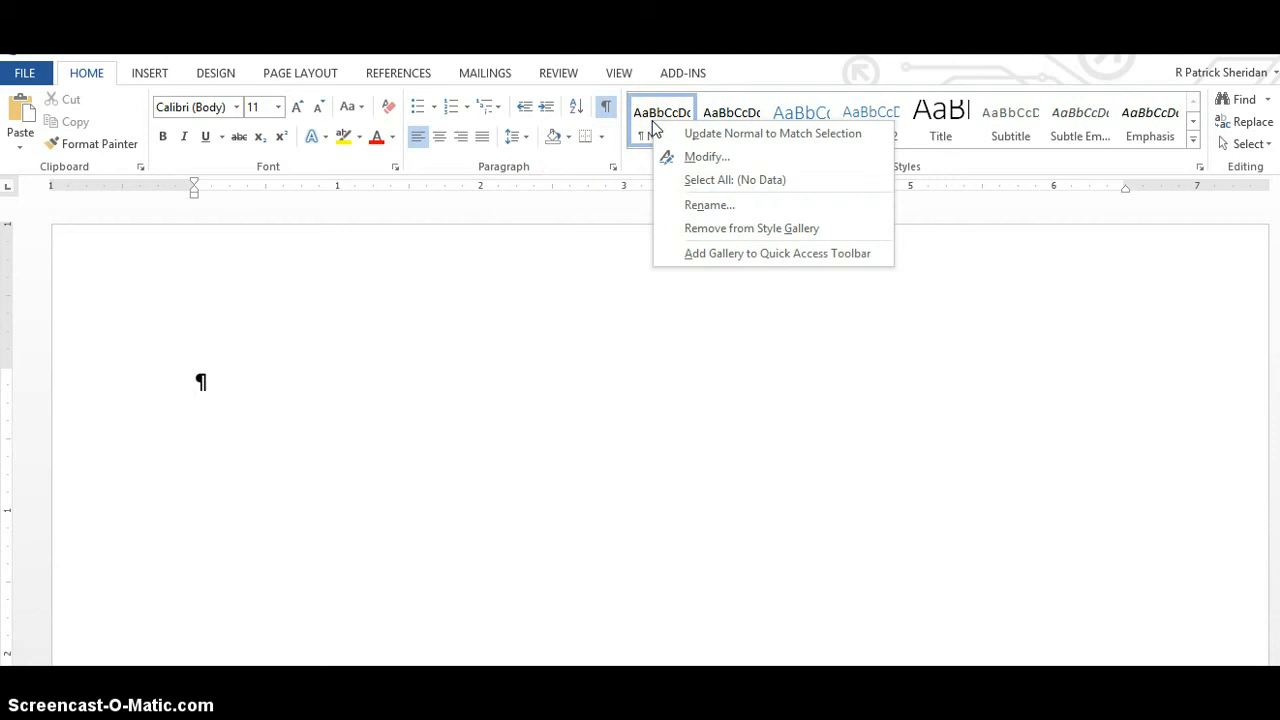
left_click(700, 157)
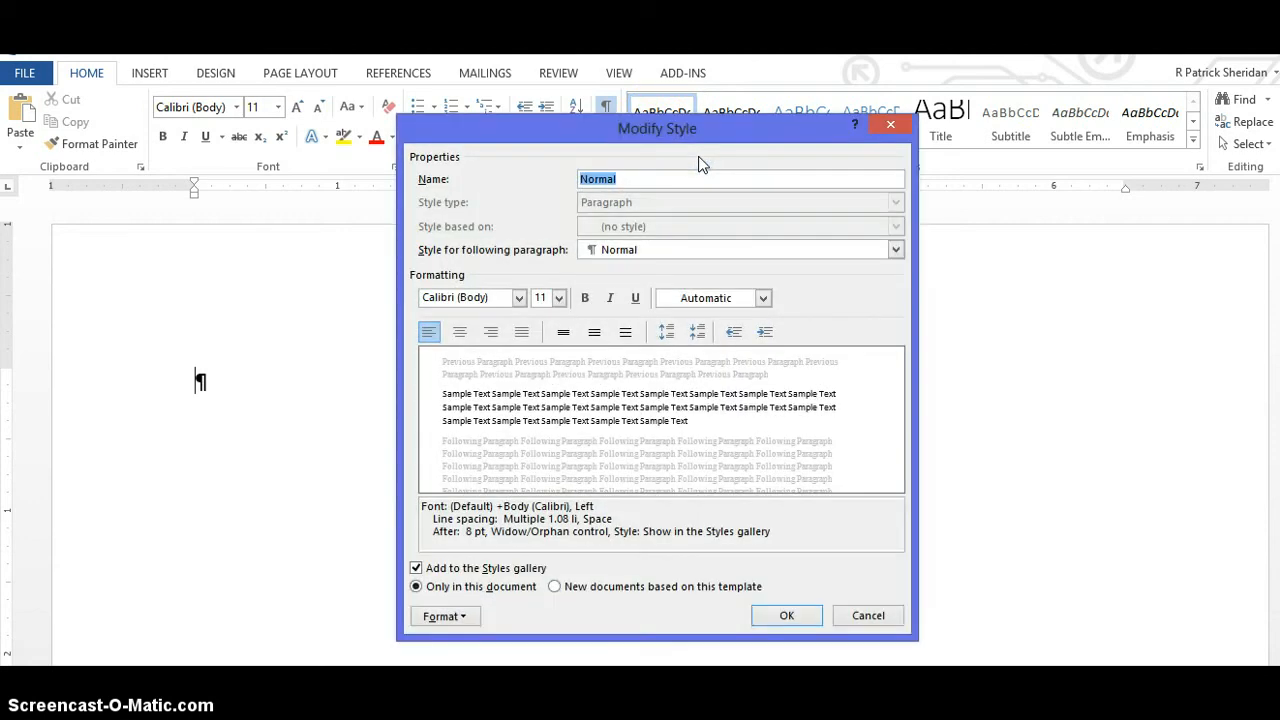
left_click(521, 298)
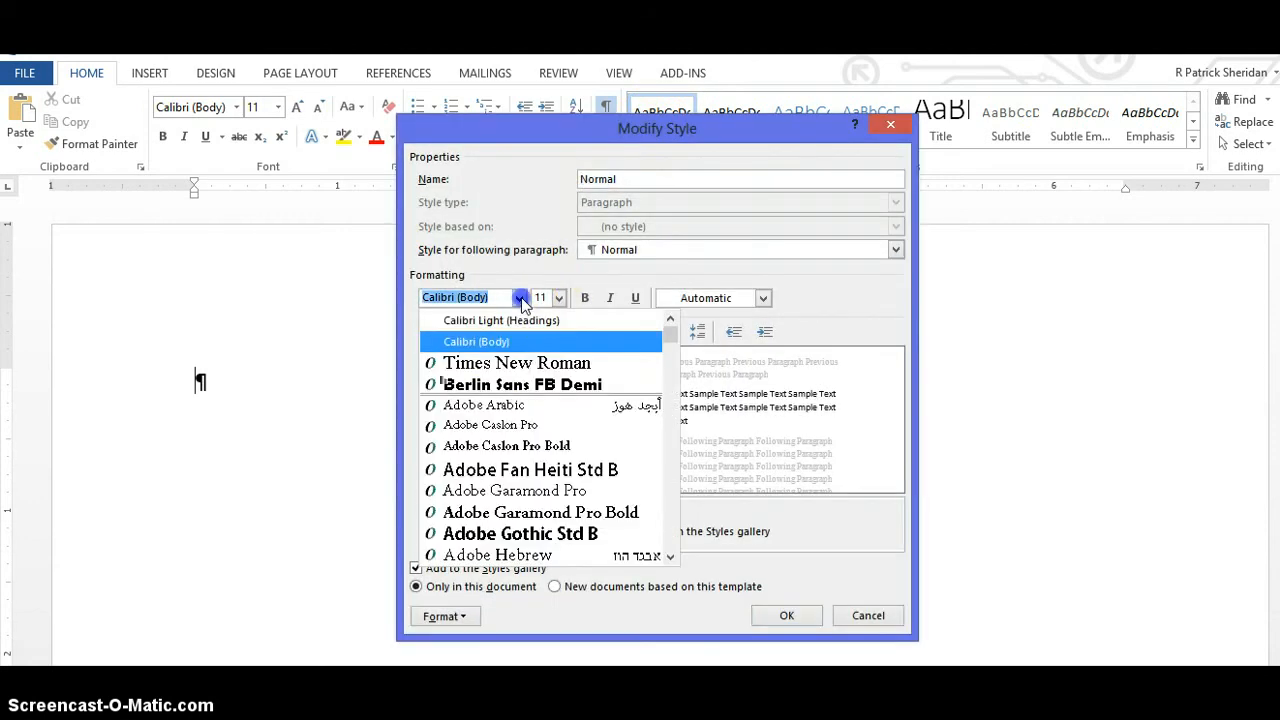
left_click(500, 363)
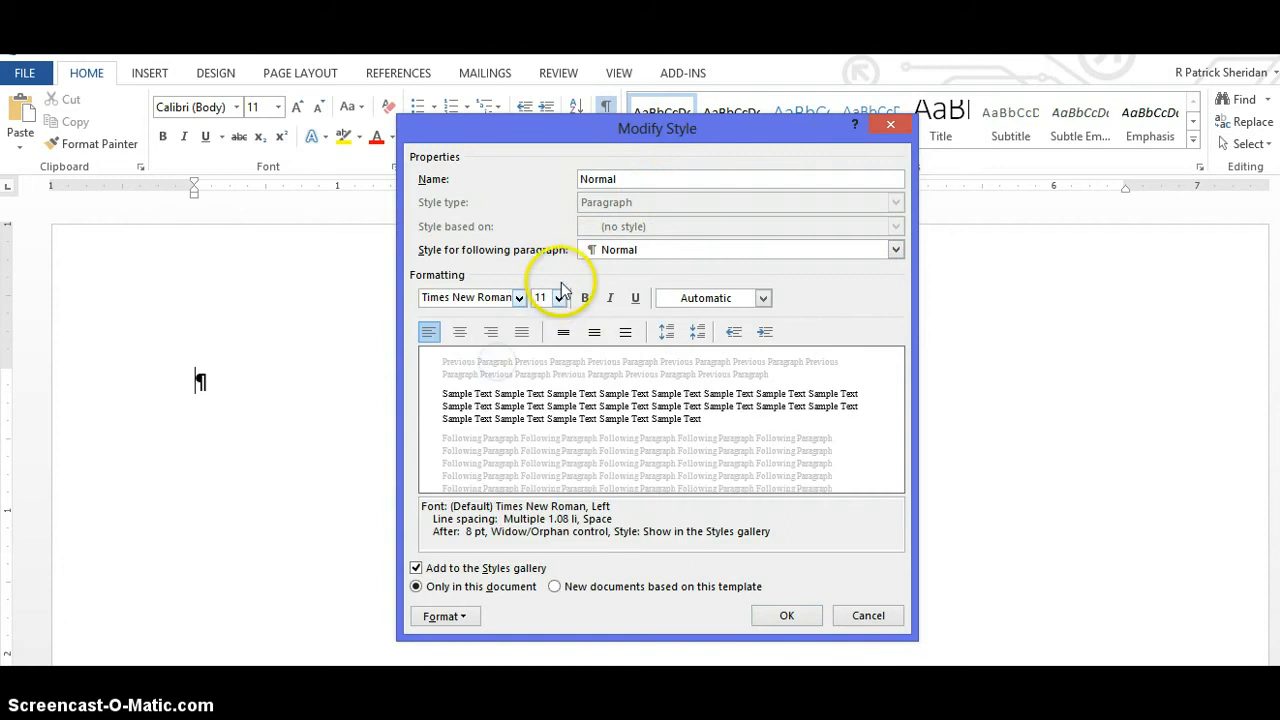
left_click(558, 298)
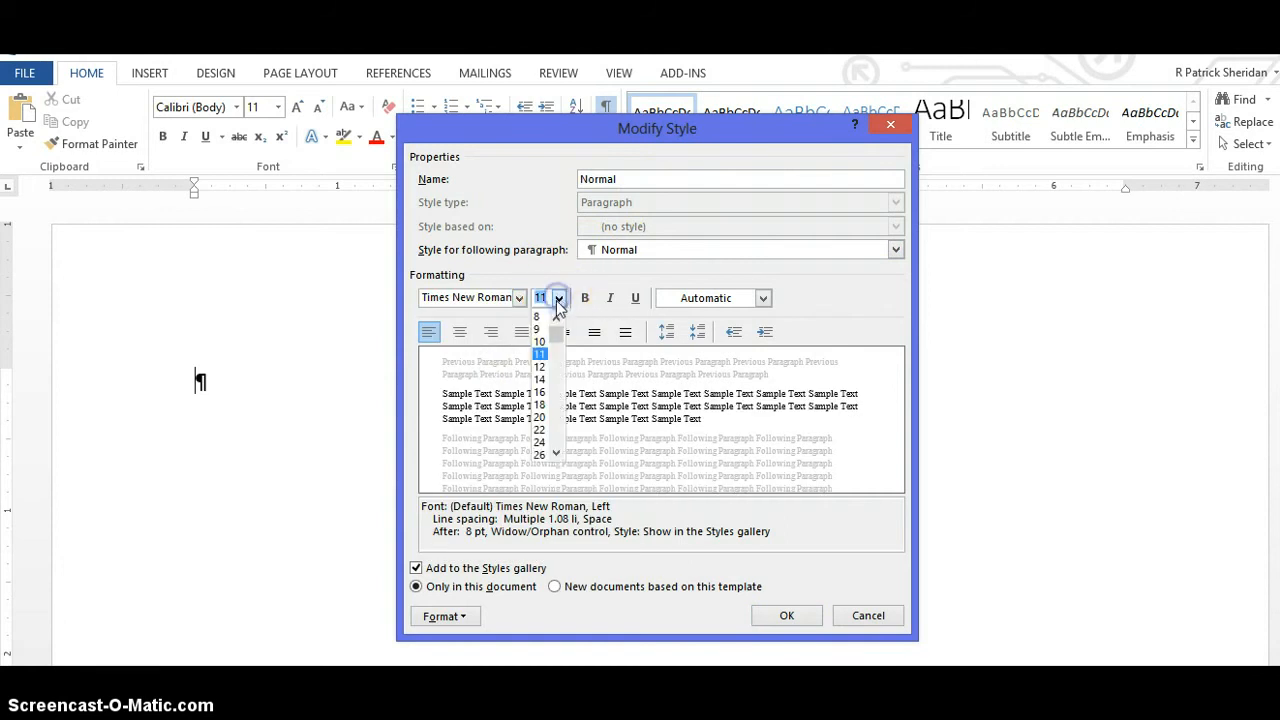
left_click(539, 366)
left_click(622, 336)
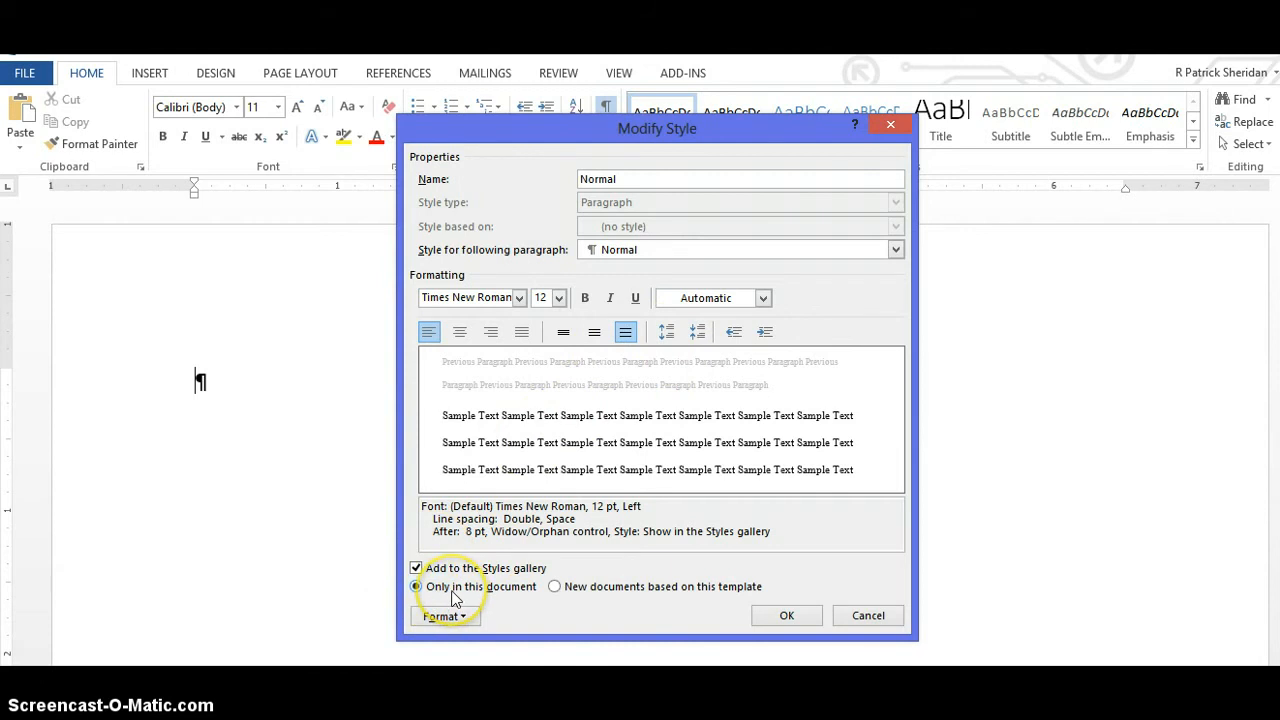
left_click(787, 618)
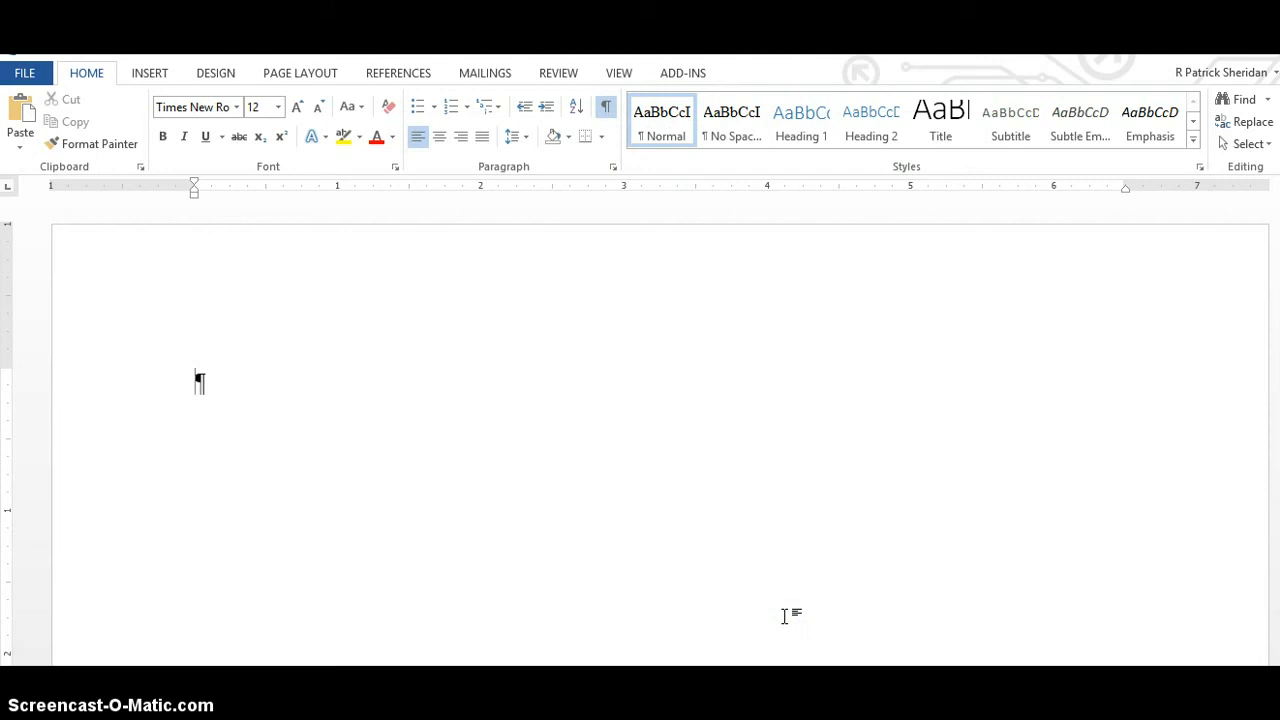
- Remove the space after the paragraph and update the Normal style to match this formatting
left_click(526, 143)
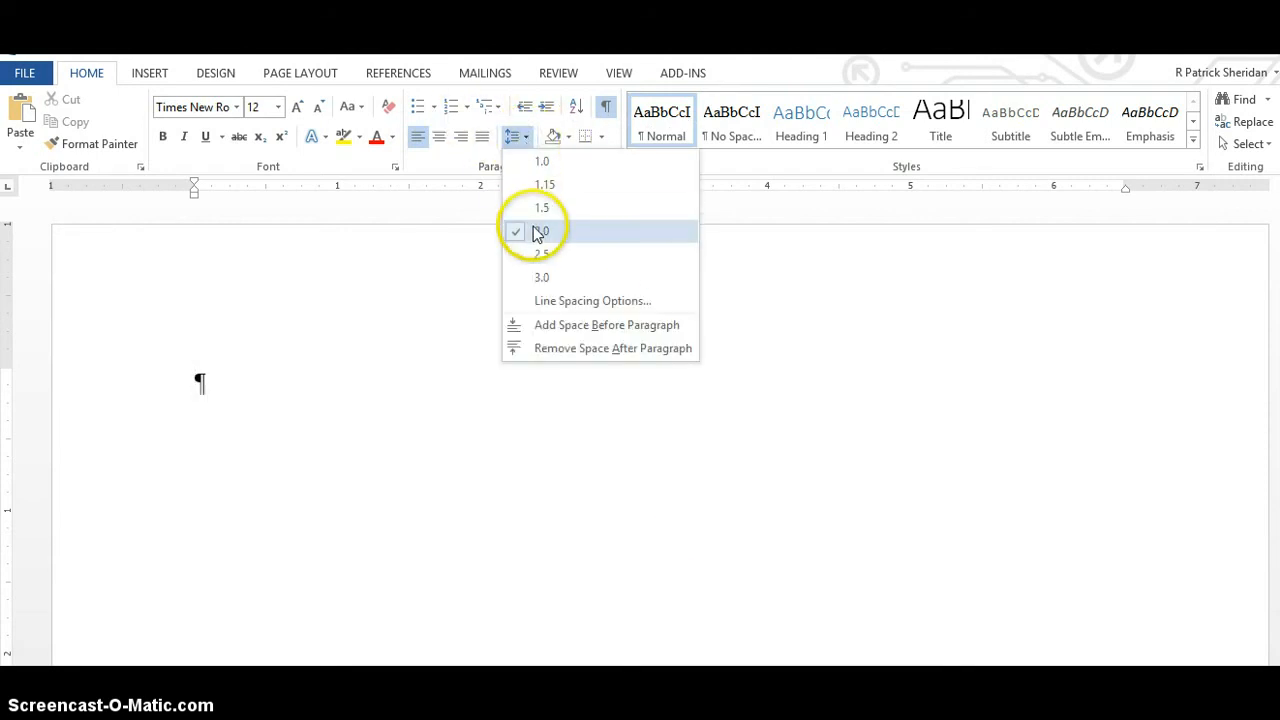
left_click(556, 350)
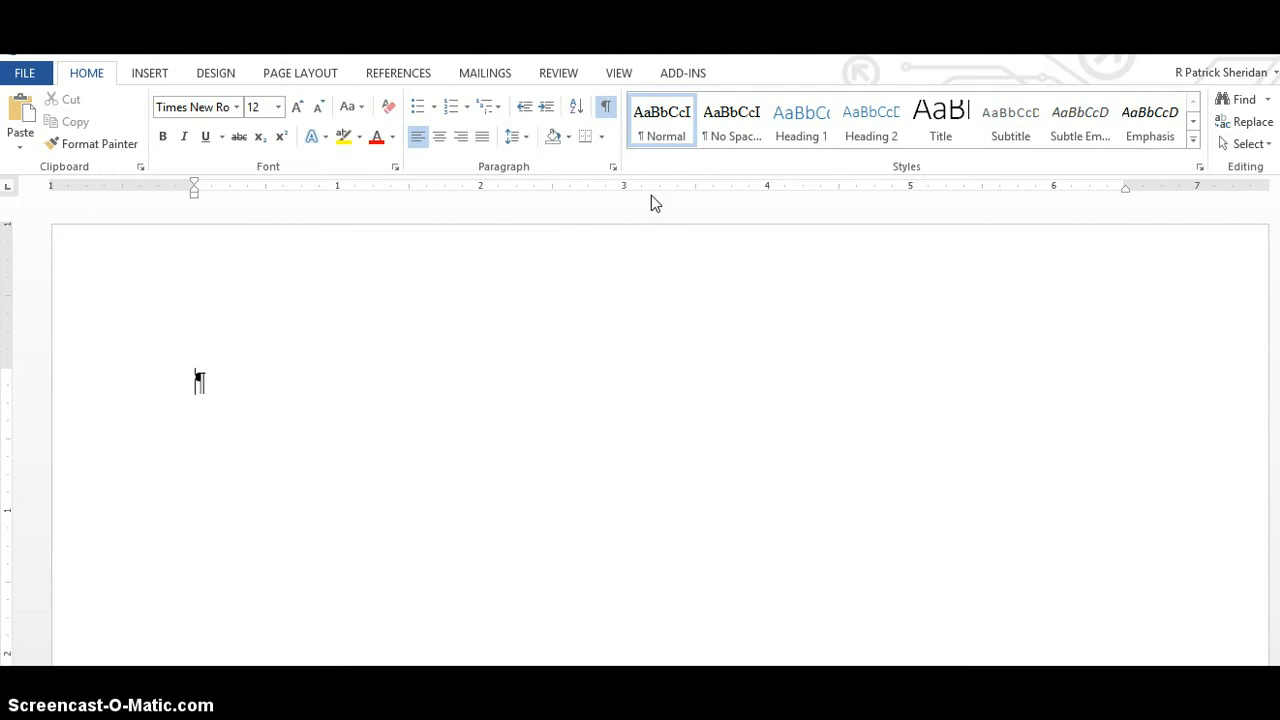
left_click(672, 124)
right_click(672, 124)
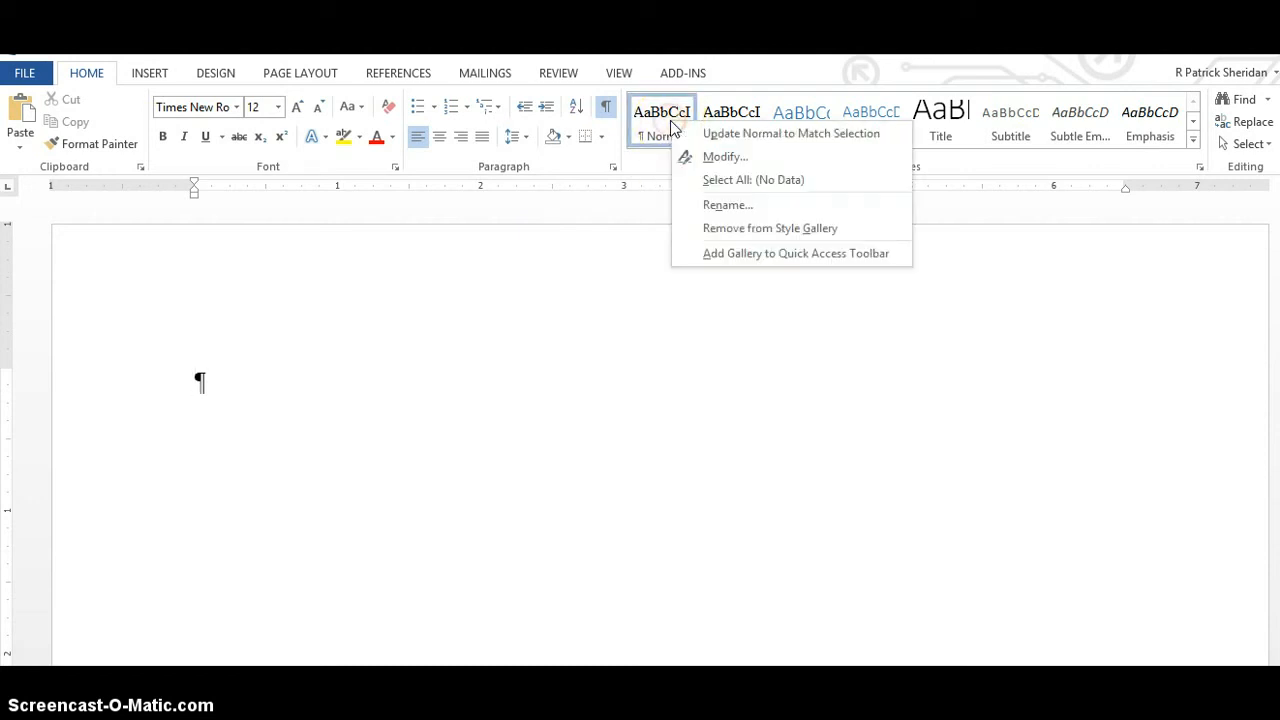
left_click(771, 133)
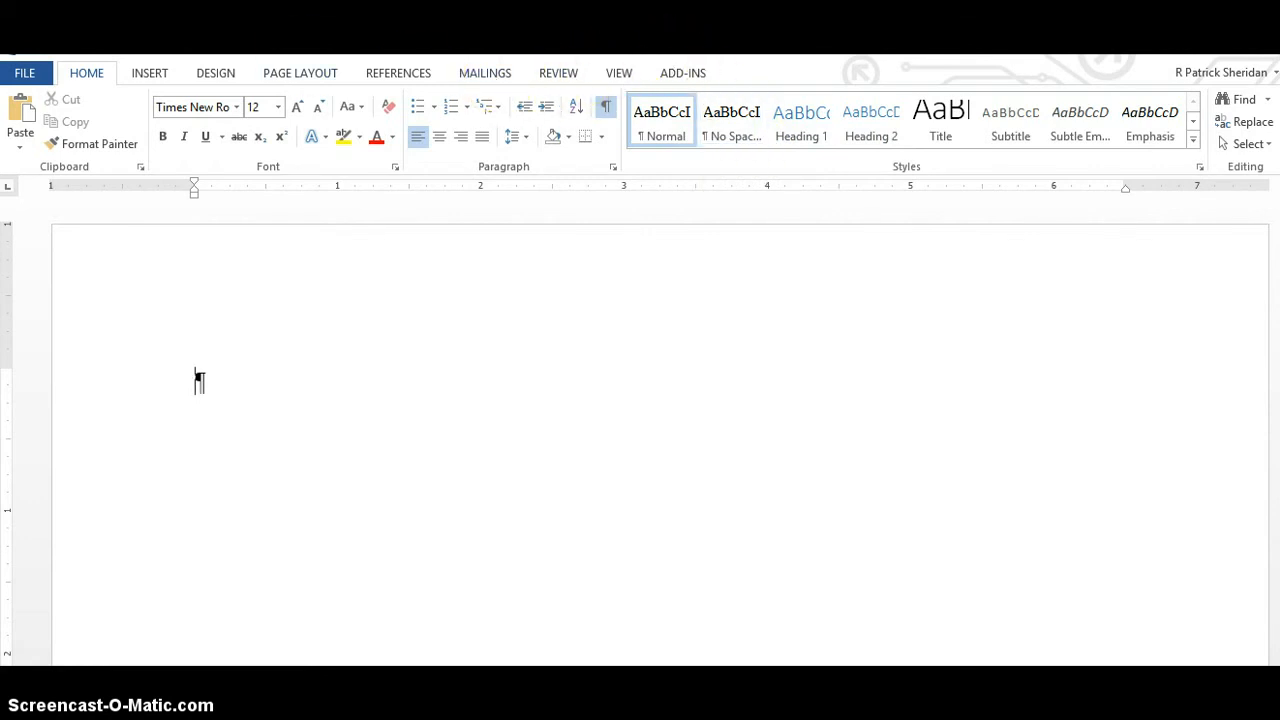
- Edit the page header, right-align its paragraph and enter the author's last name
left_click(150, 73)
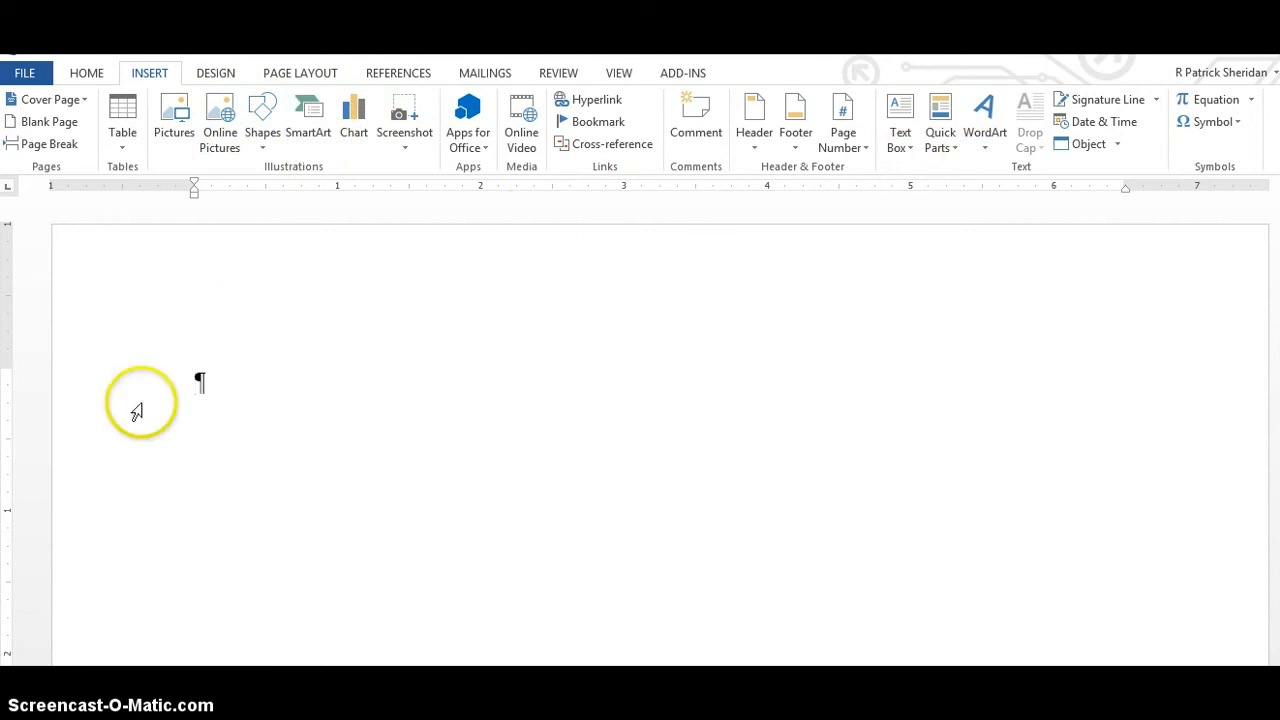
left_click(756, 148)
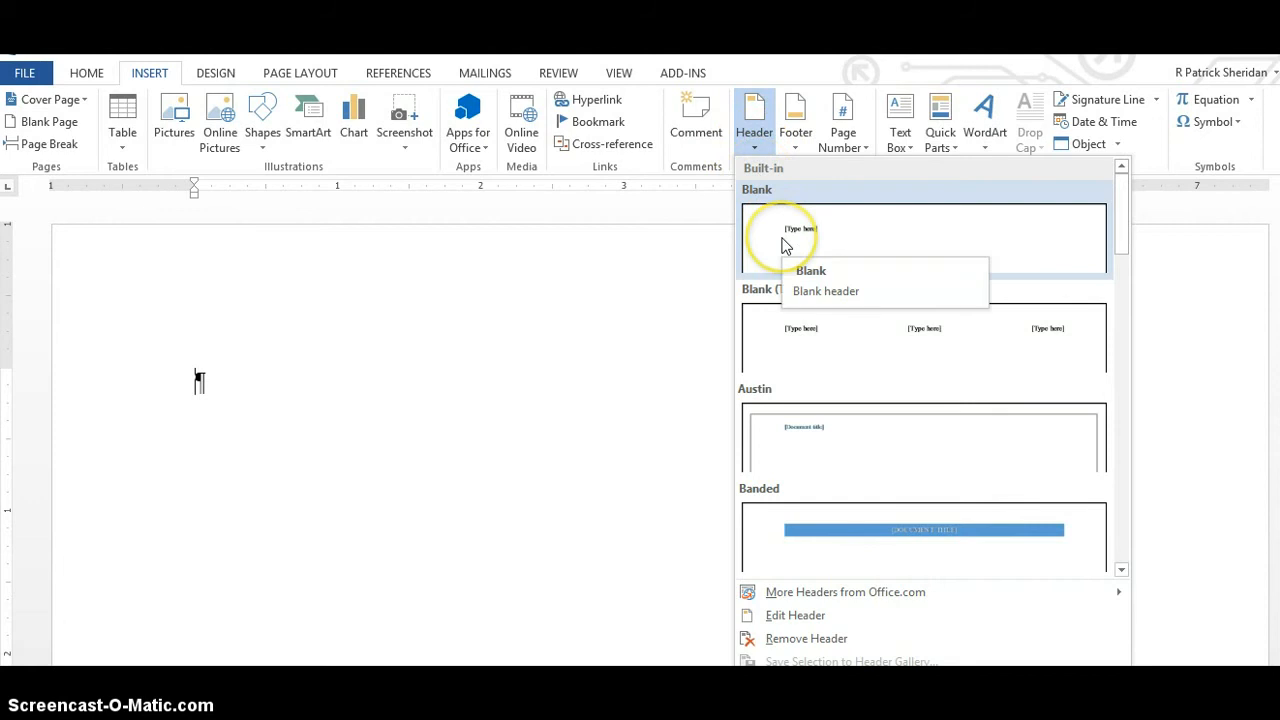
left_click(785, 614)
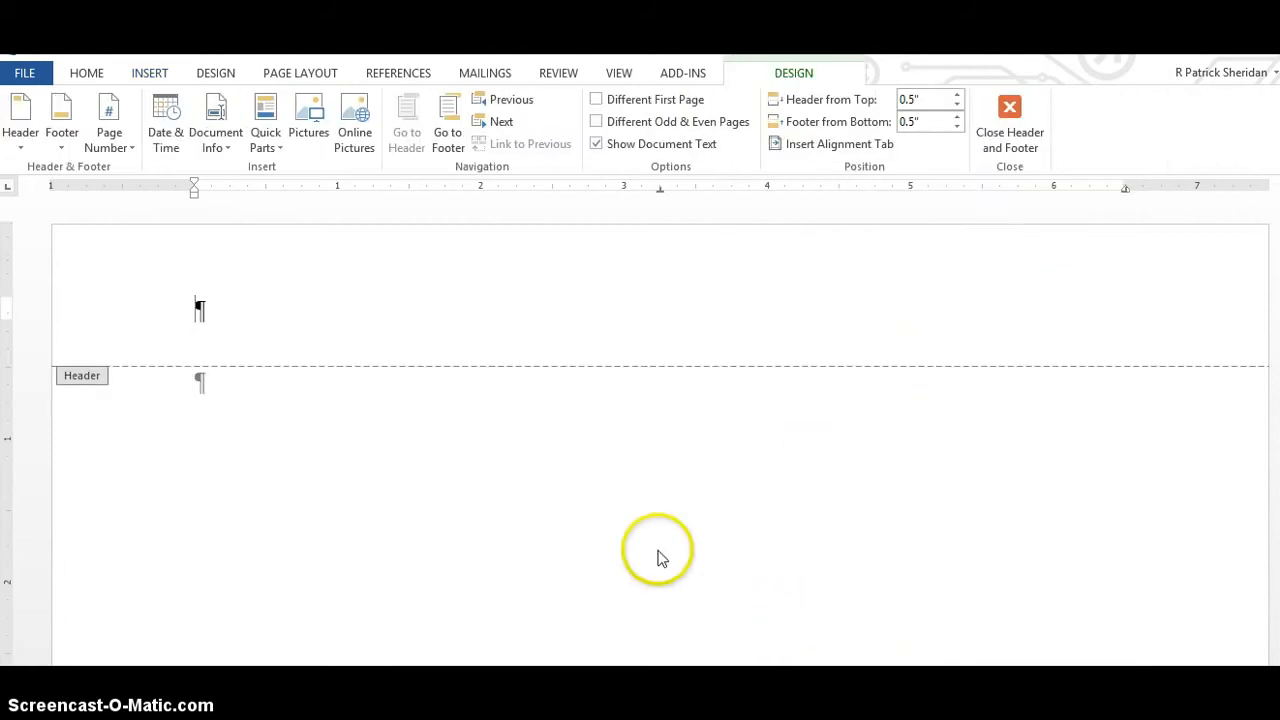
left_click(86, 73)
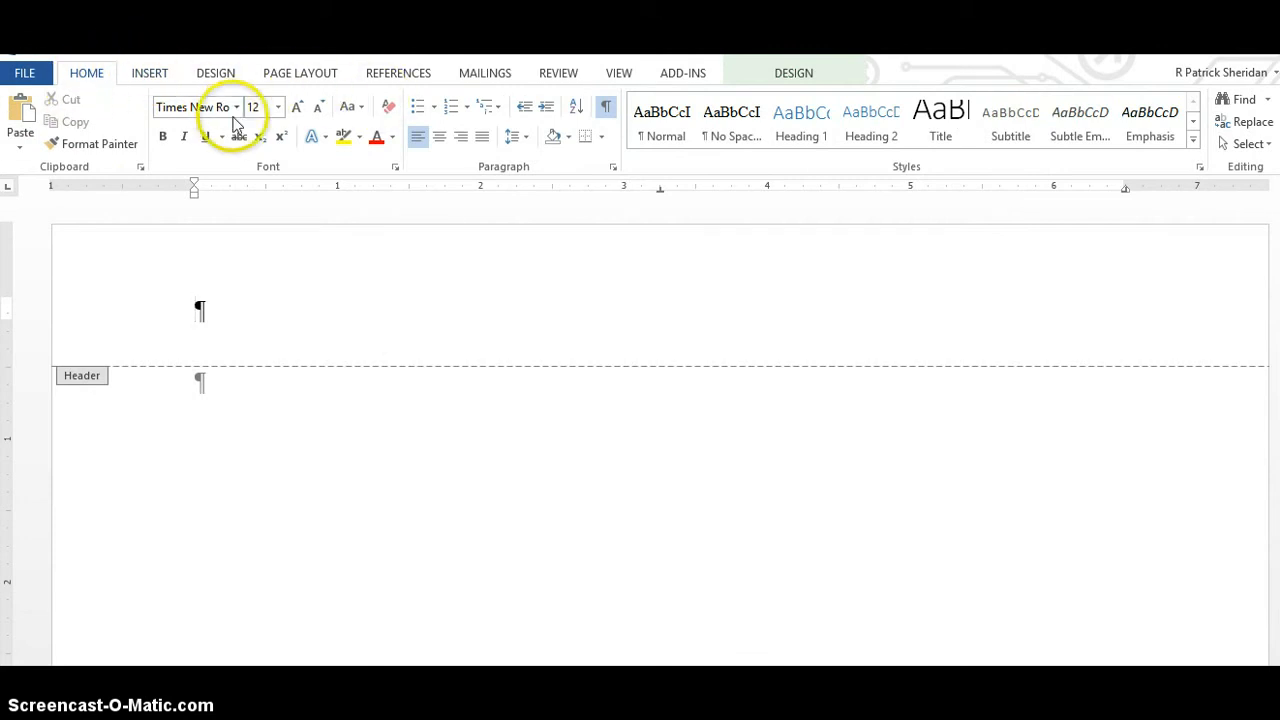
left_click(461, 137)
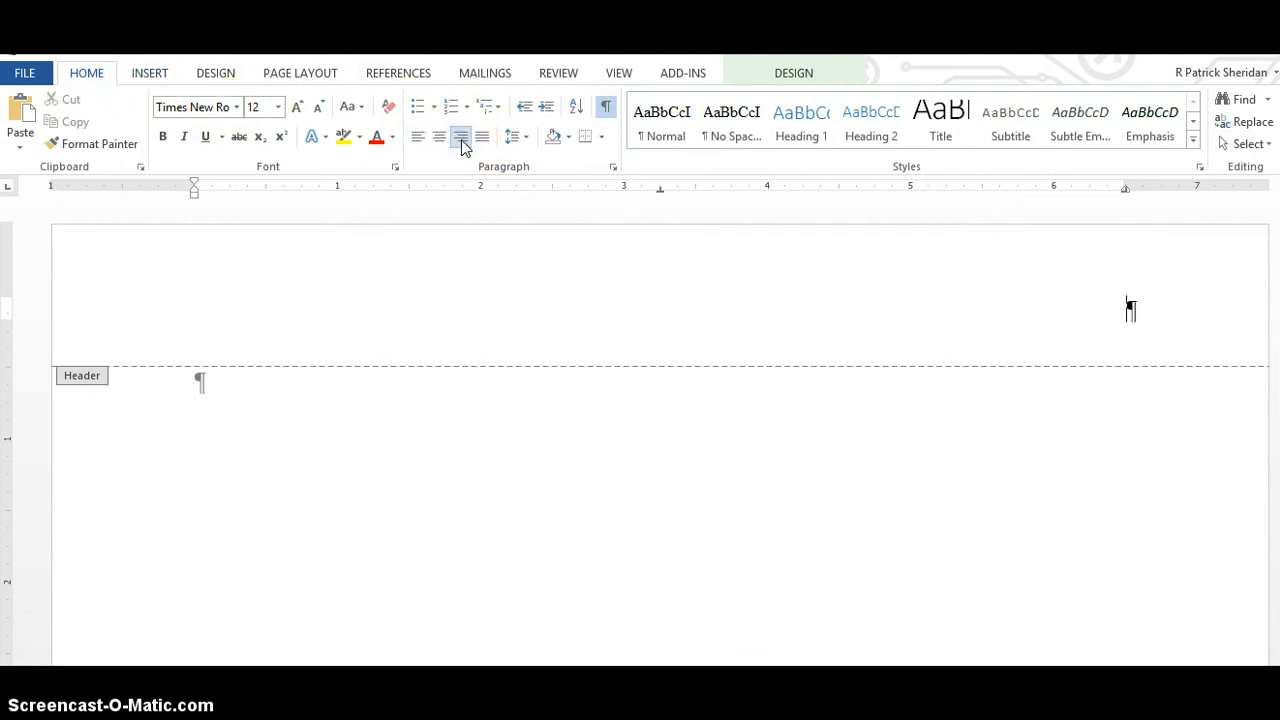
type("Sheridan")
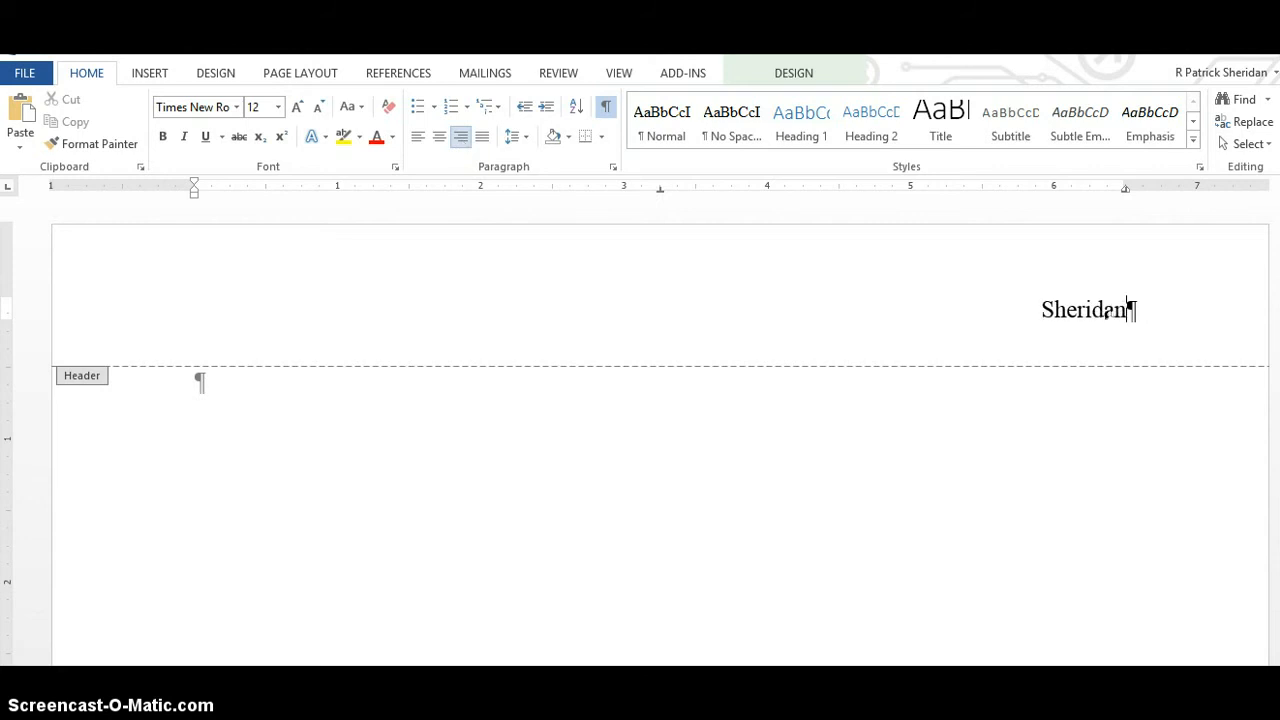
- Insert a Plain Number page number after the last name at the current position and close the header
left_click(147, 74)
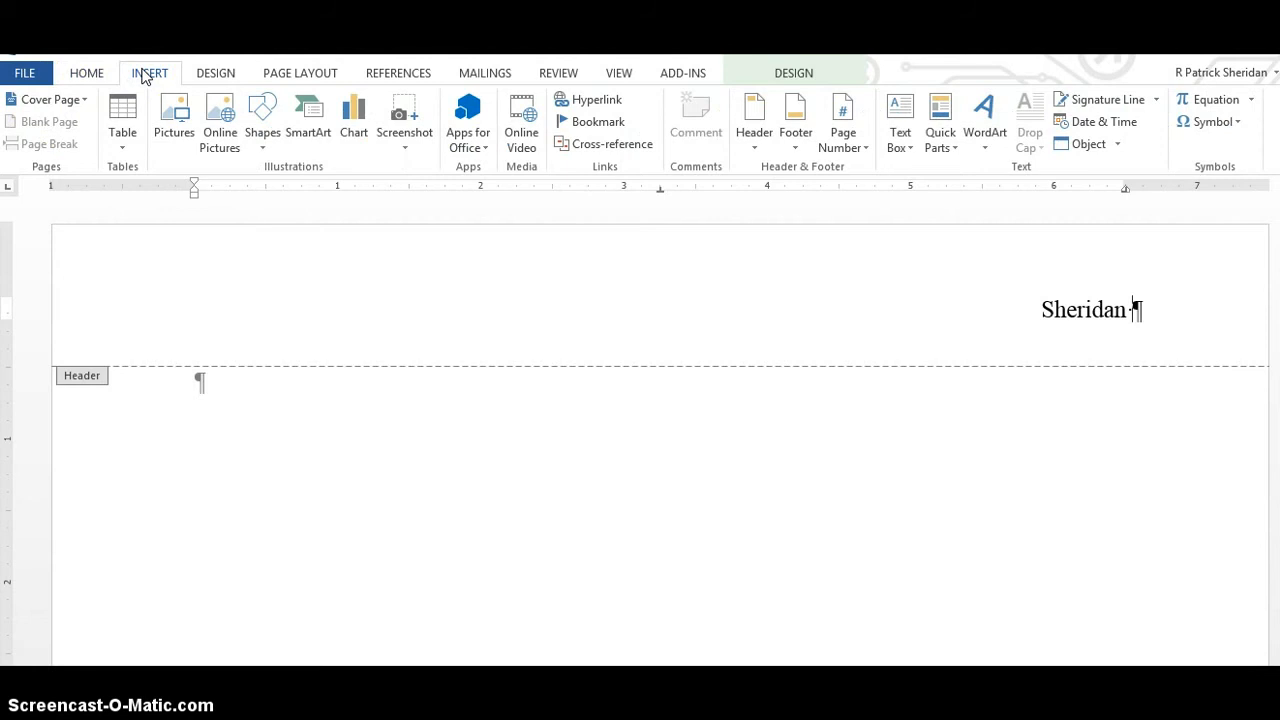
left_click(793, 73)
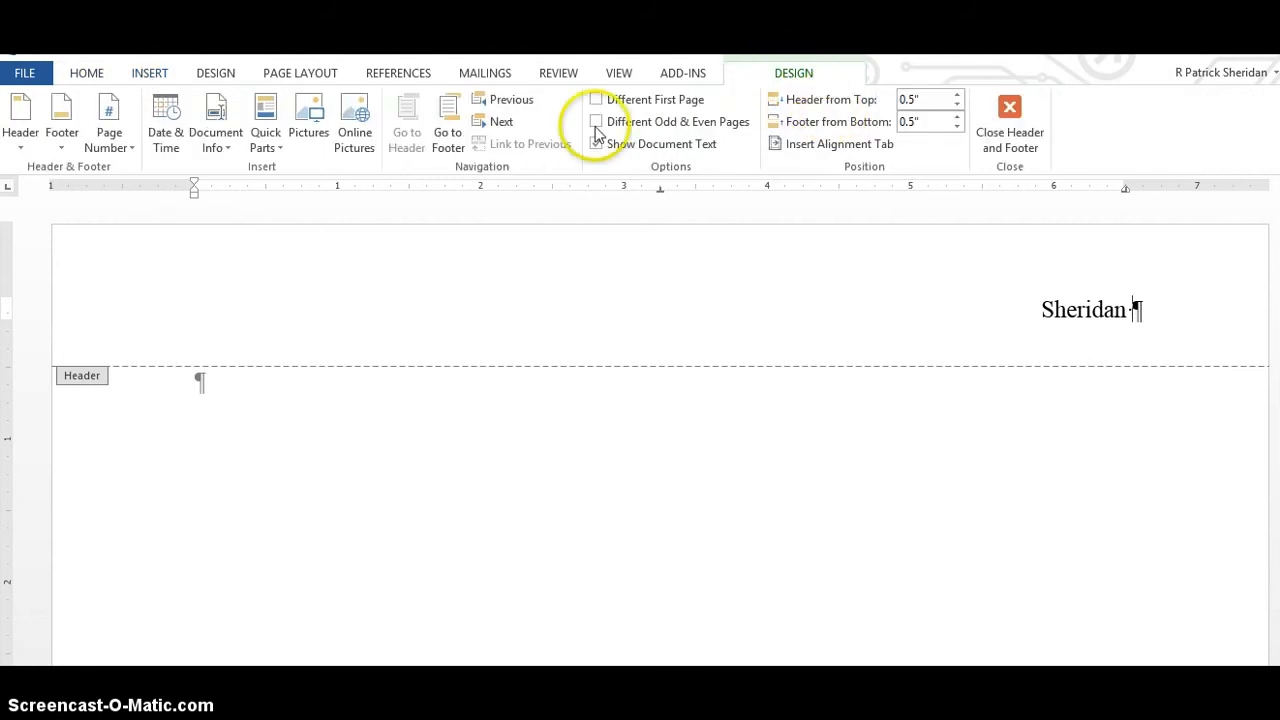
left_click(130, 150)
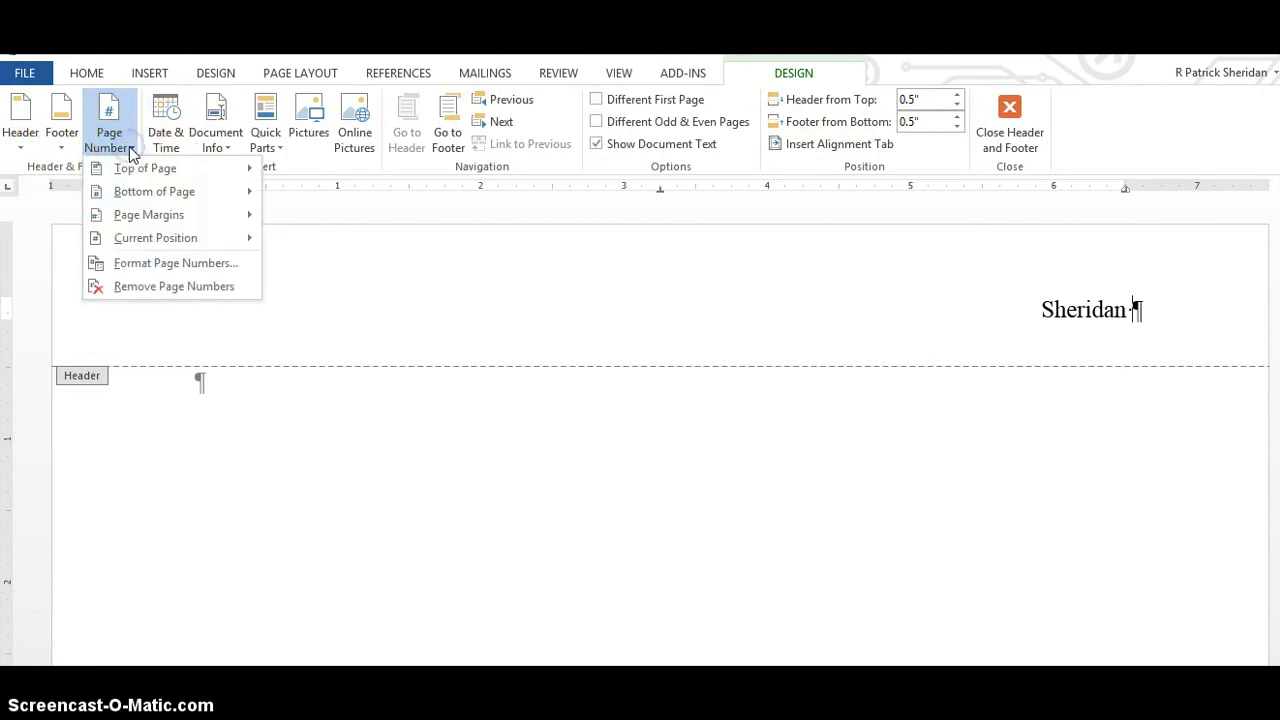
mouse_move(152, 241)
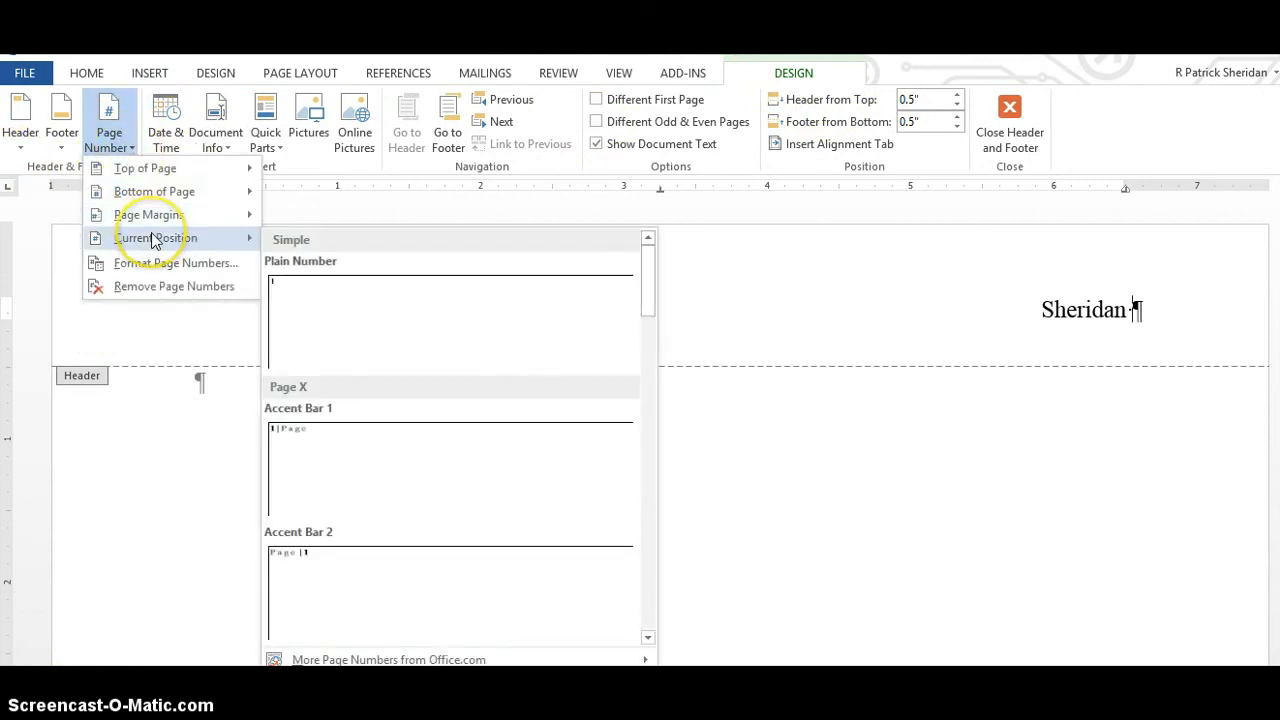
left_click(294, 289)
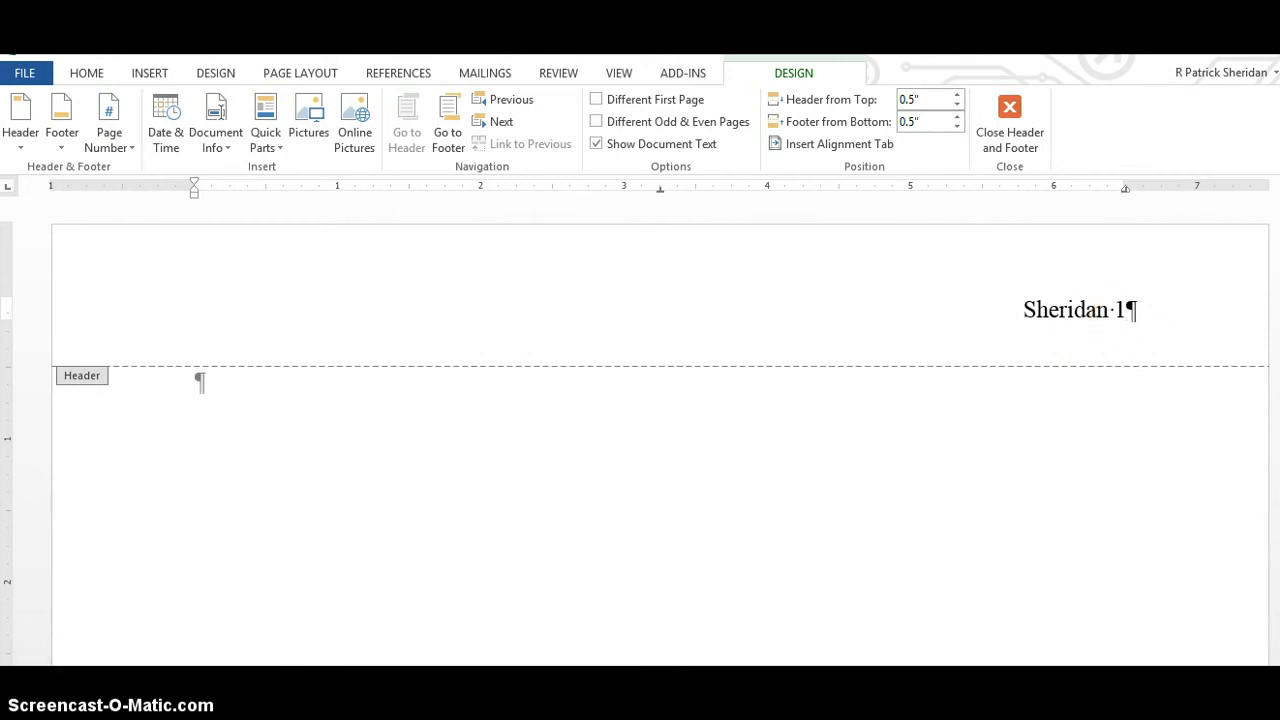
left_click(1008, 110)
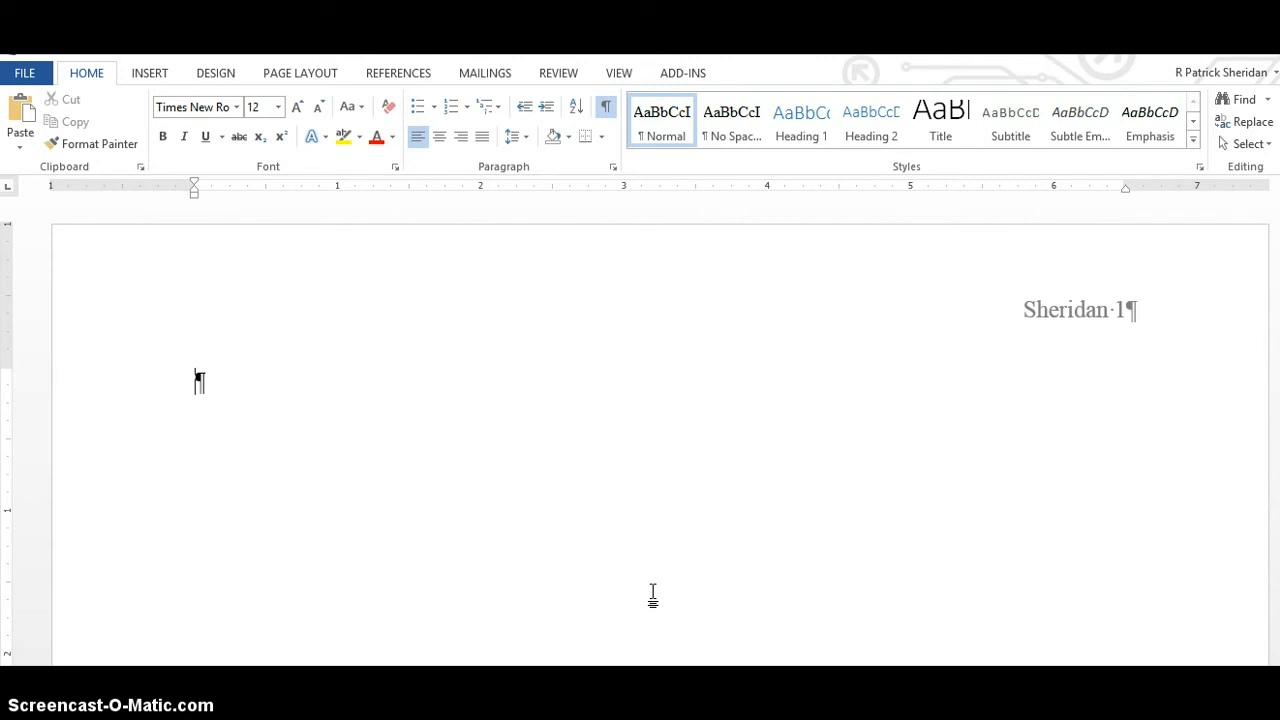
- Enter four placeholder lines at the start of the page: "Ljlj", "Lkjhkjh", "Kjhlk" and "Kjhklh"
type("ljlj")
key("Return")
type("lkjhkjh")
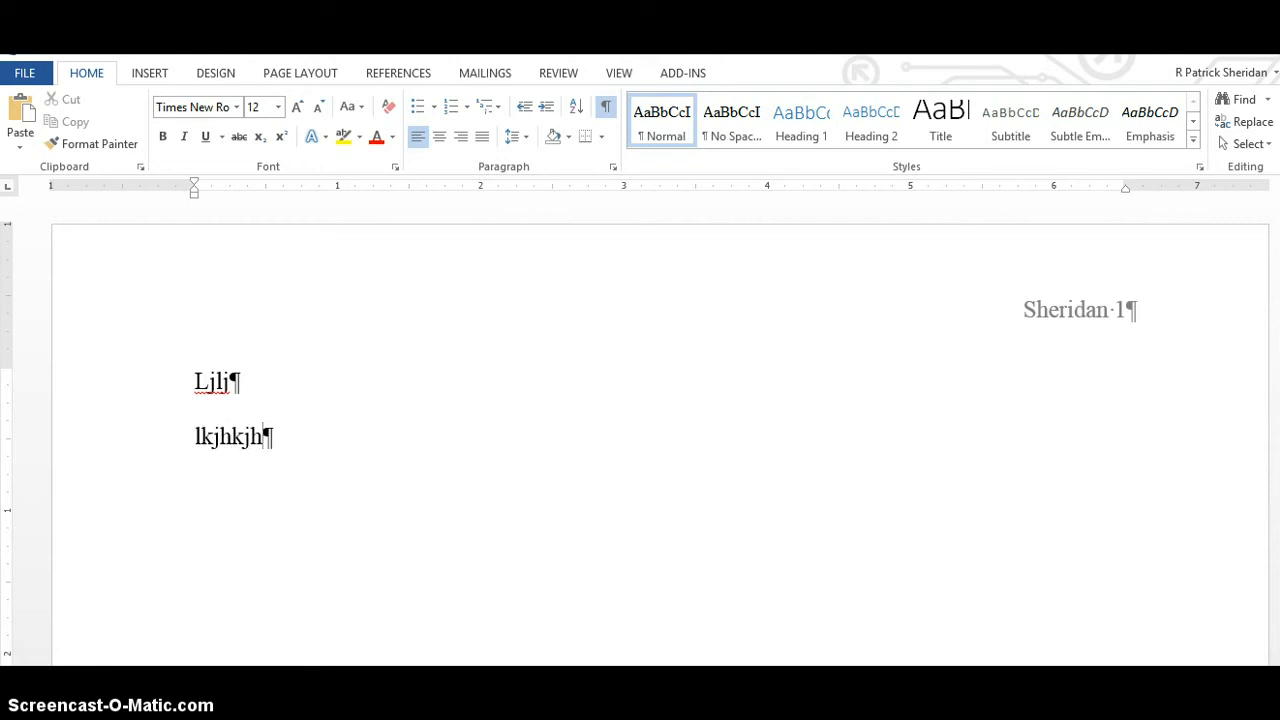
key("Return")
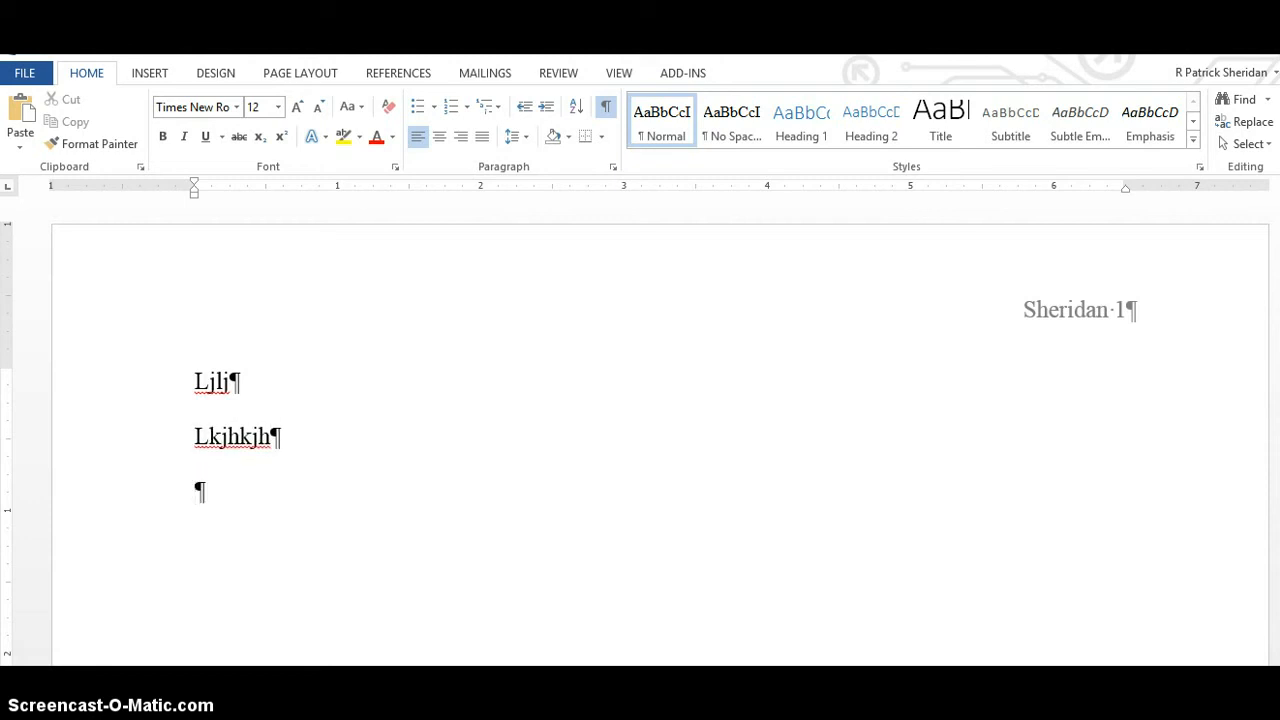
type("kjhlk")
key("Return")
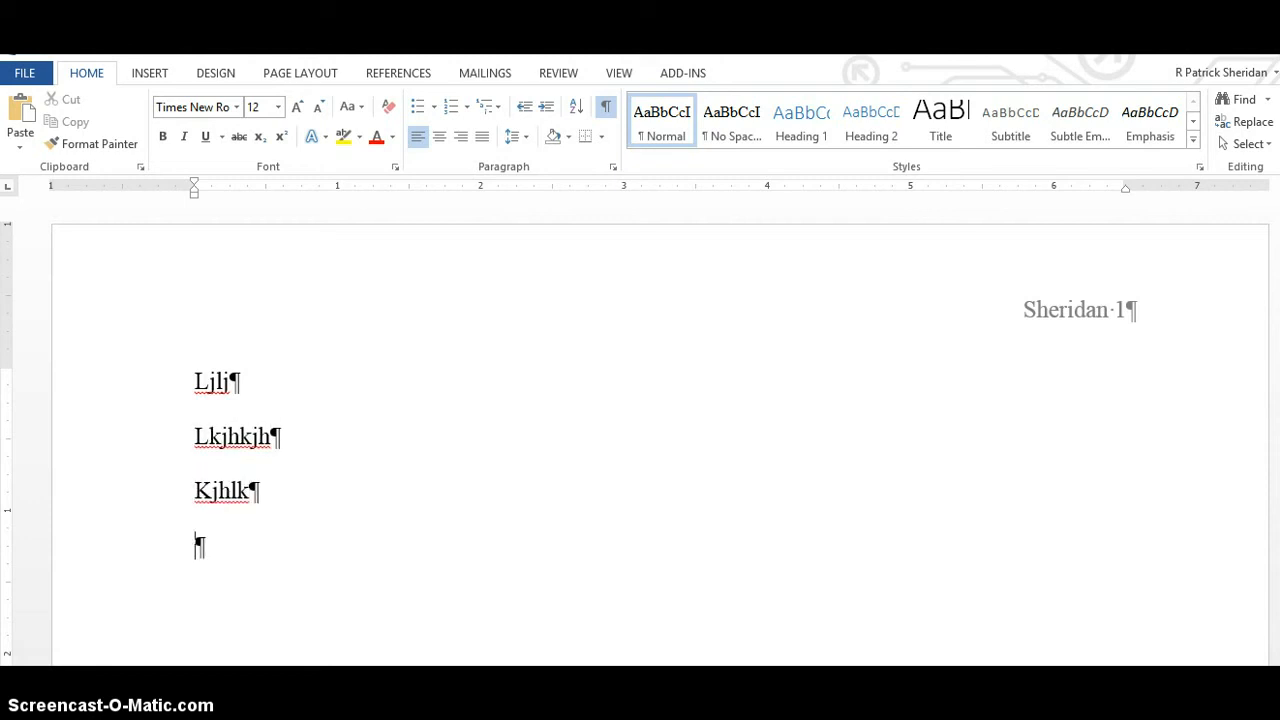
type("kjhklh")
key("Return")
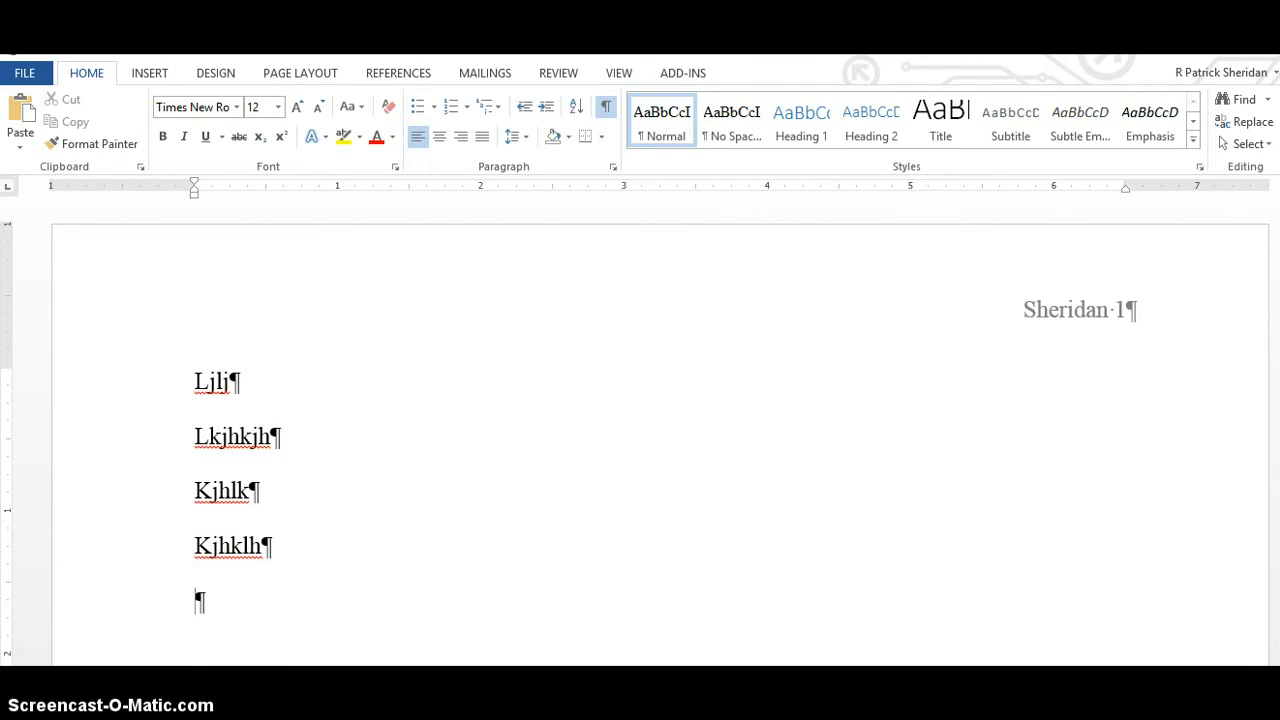
- Add the centered title "Access Granted" and start a left-aligned paragraph below it with a 0.5-inch first-line indent
key("ctrl+e")
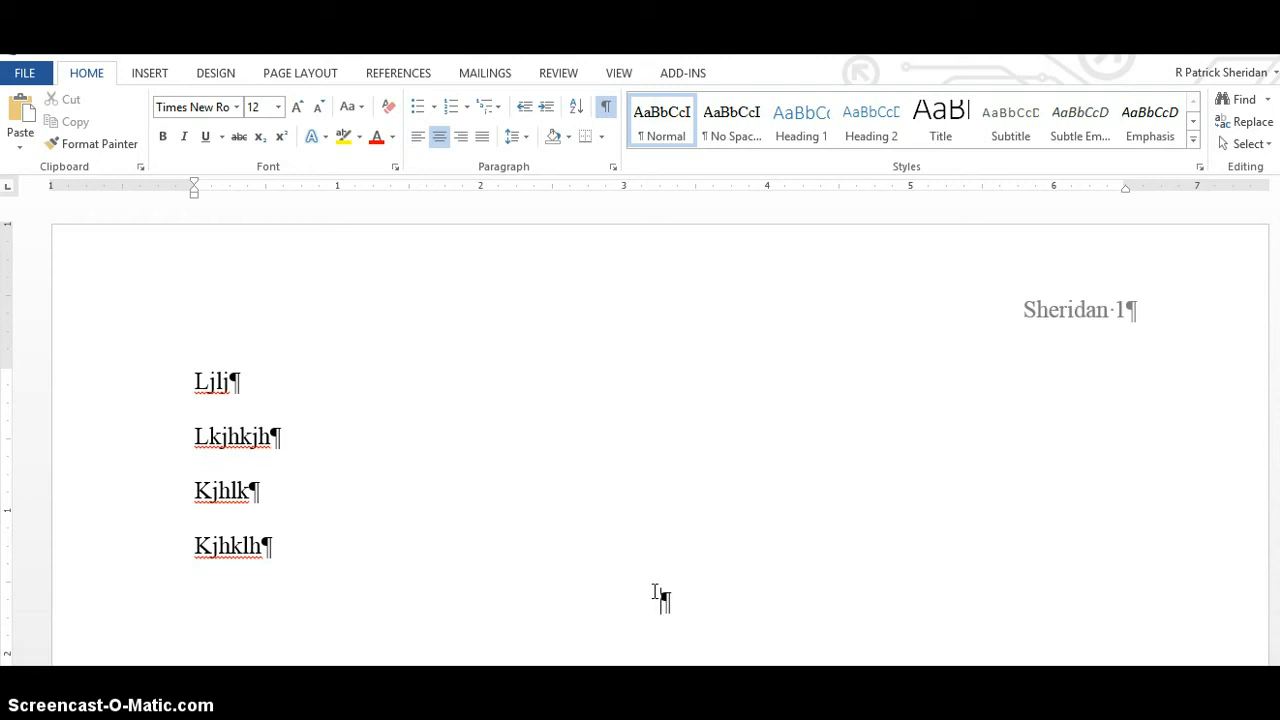
type("Access Granted")
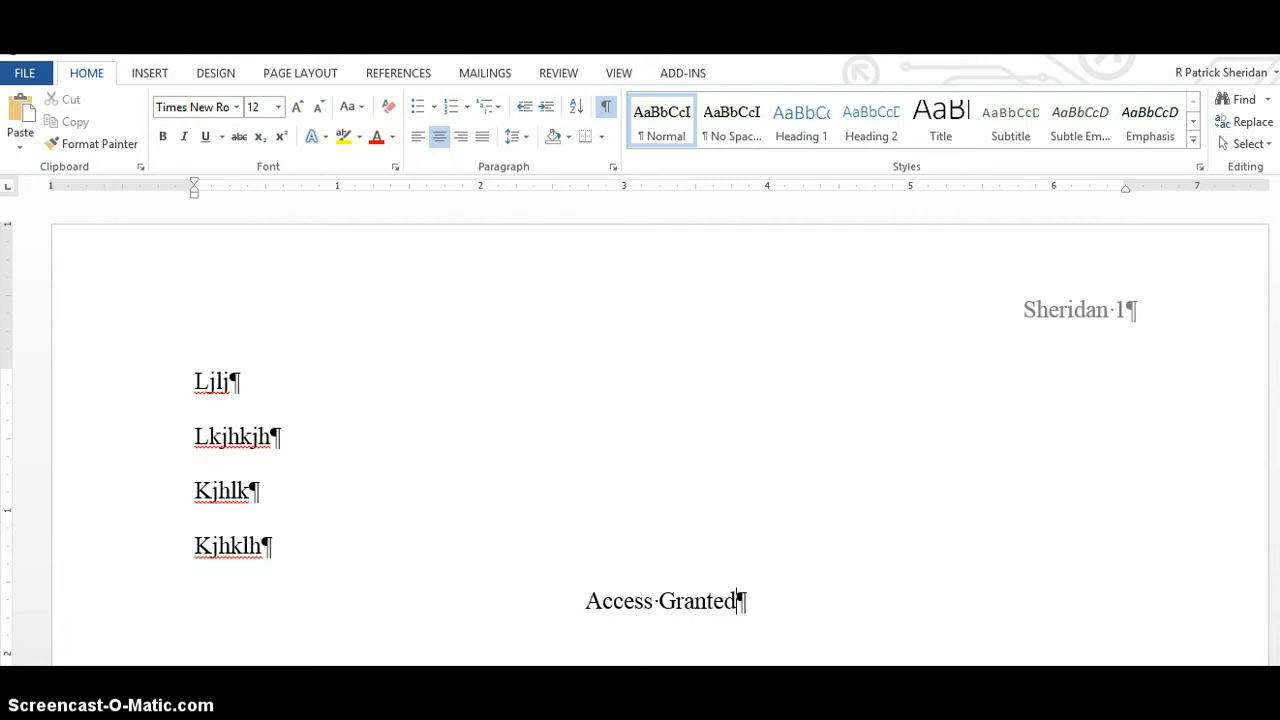
key("Return")
key("ctrl+l")
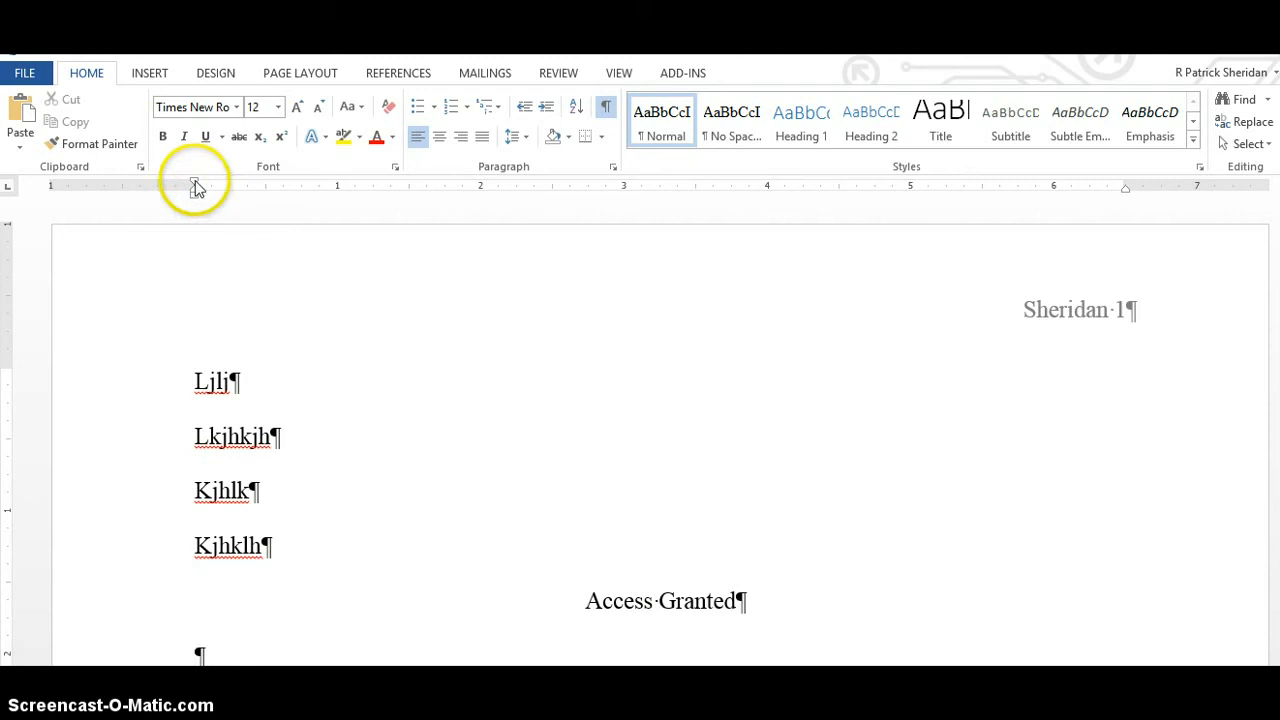
left_click_drag(194, 184, 265, 186)
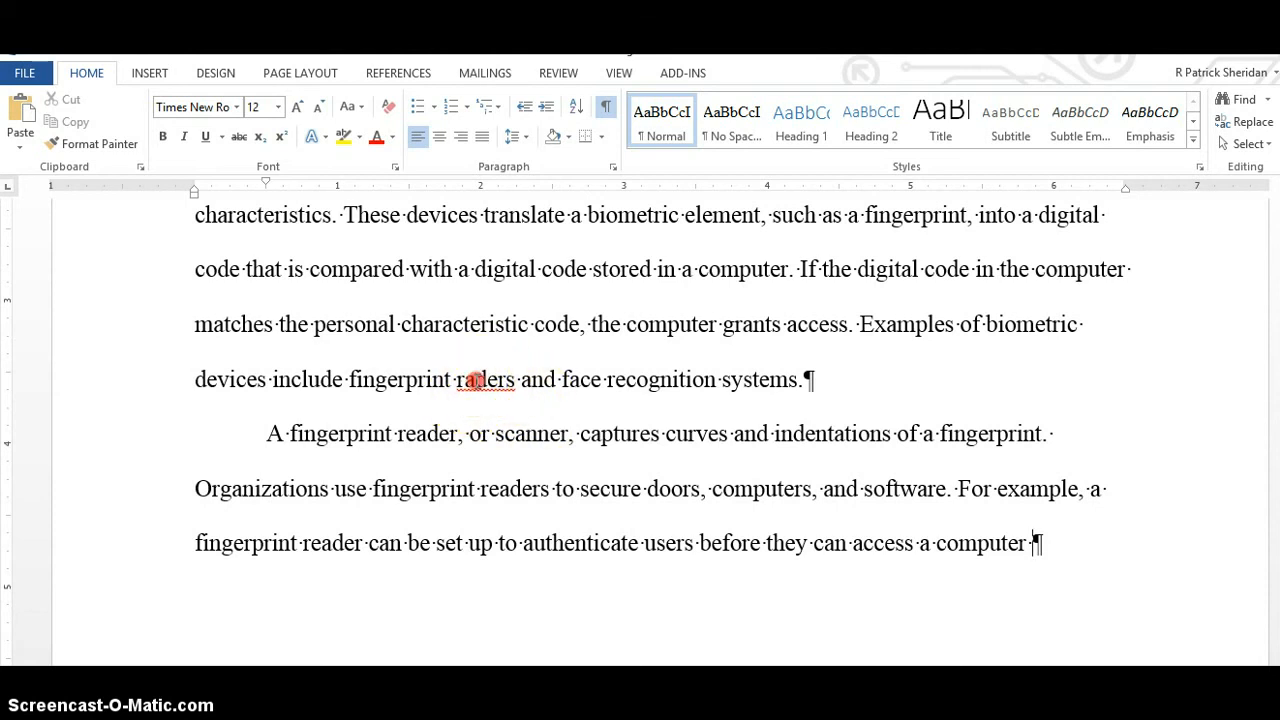
- Correct the misspelled word "raders" to "readers" using the suggested spelling
right_click(477, 388)
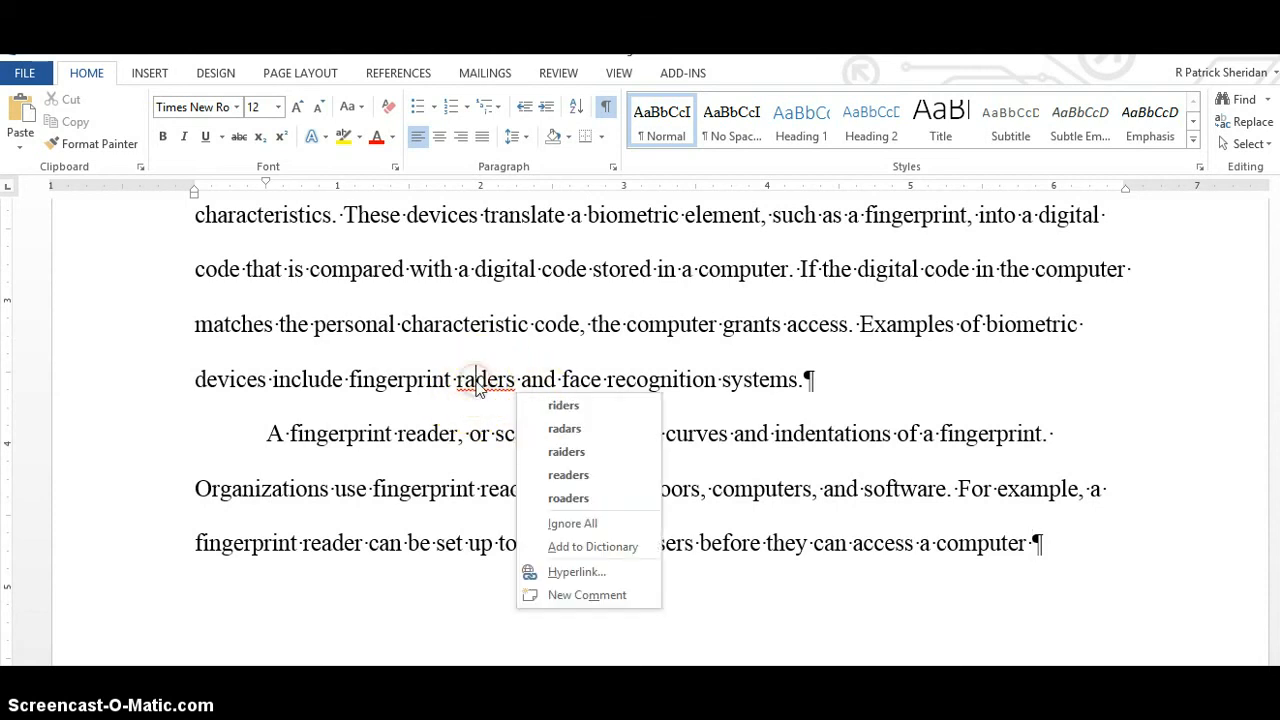
left_click(568, 477)
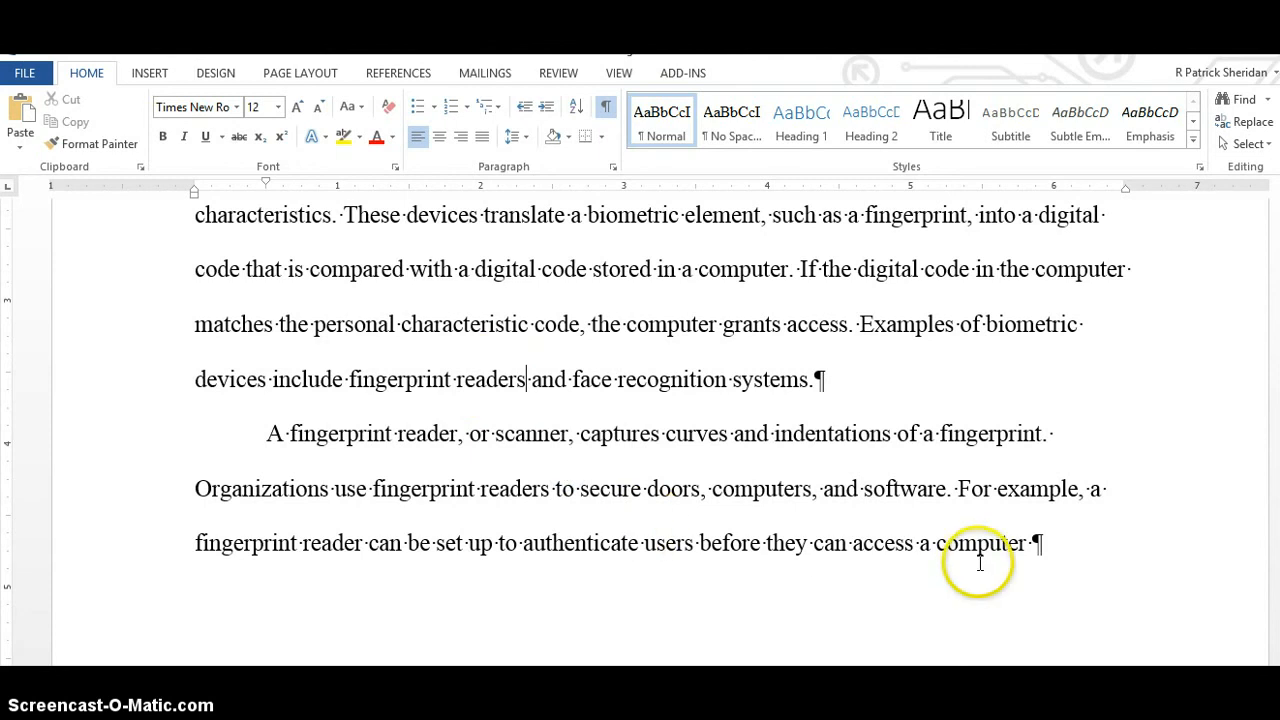
- Place the cursor at the end of the fingerprint reader paragraph and set the citation style to MLA Seventh Edition
left_click(1031, 542)
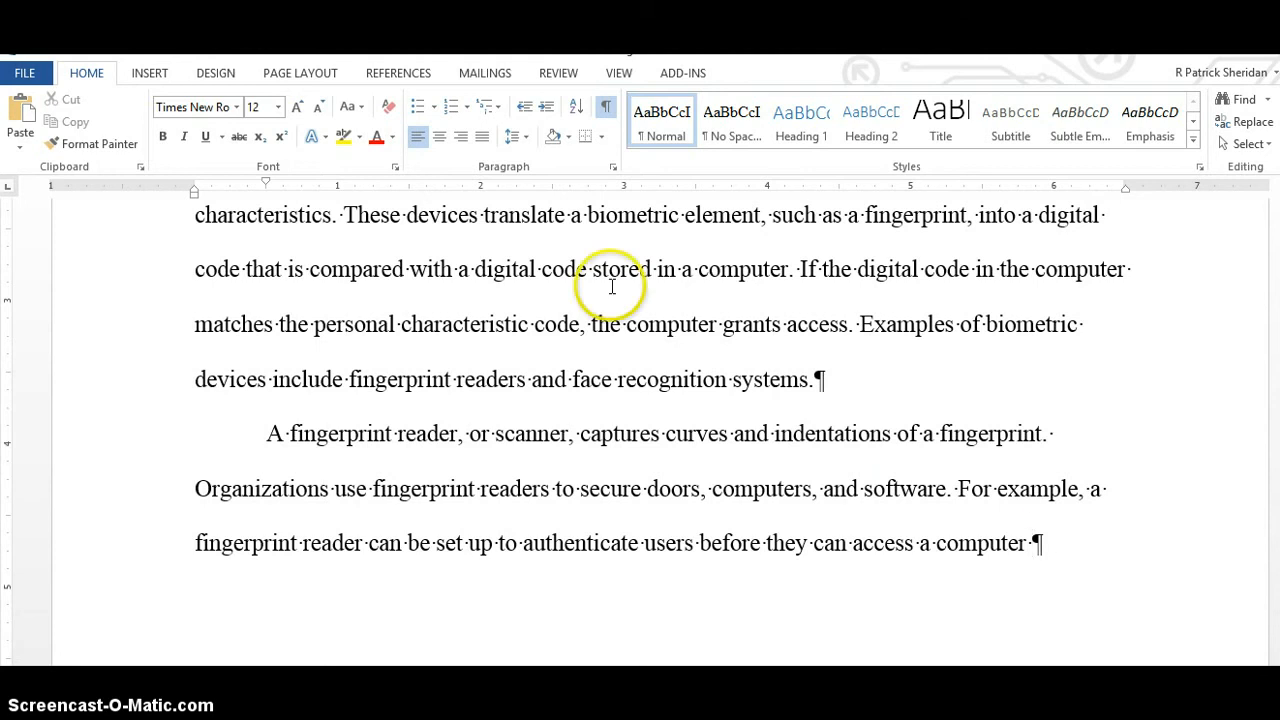
left_click(390, 76)
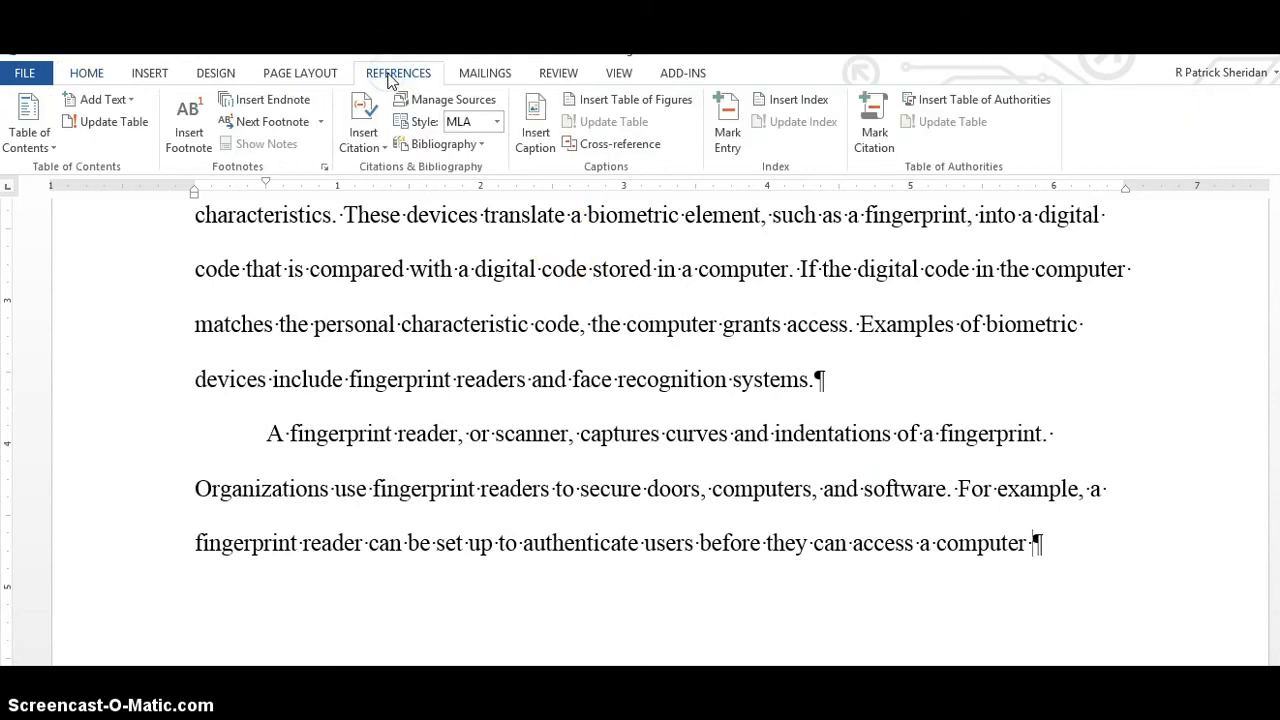
left_click(496, 122)
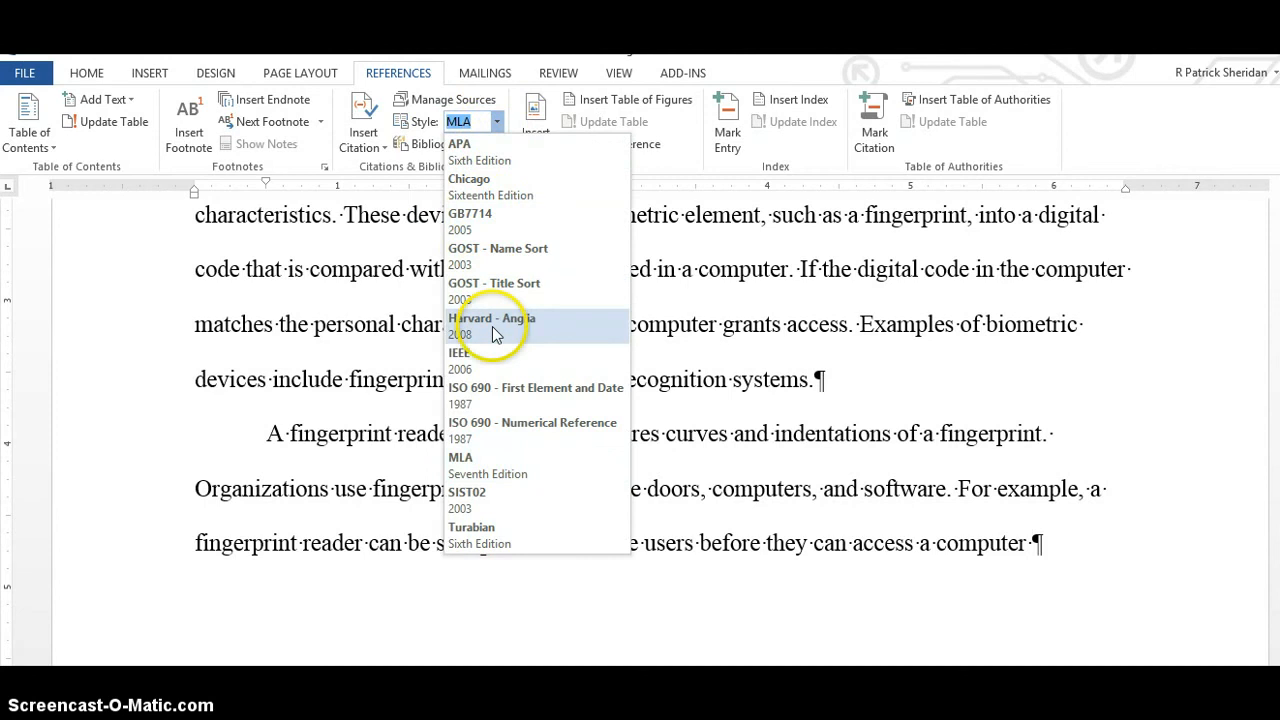
left_click(490, 470)
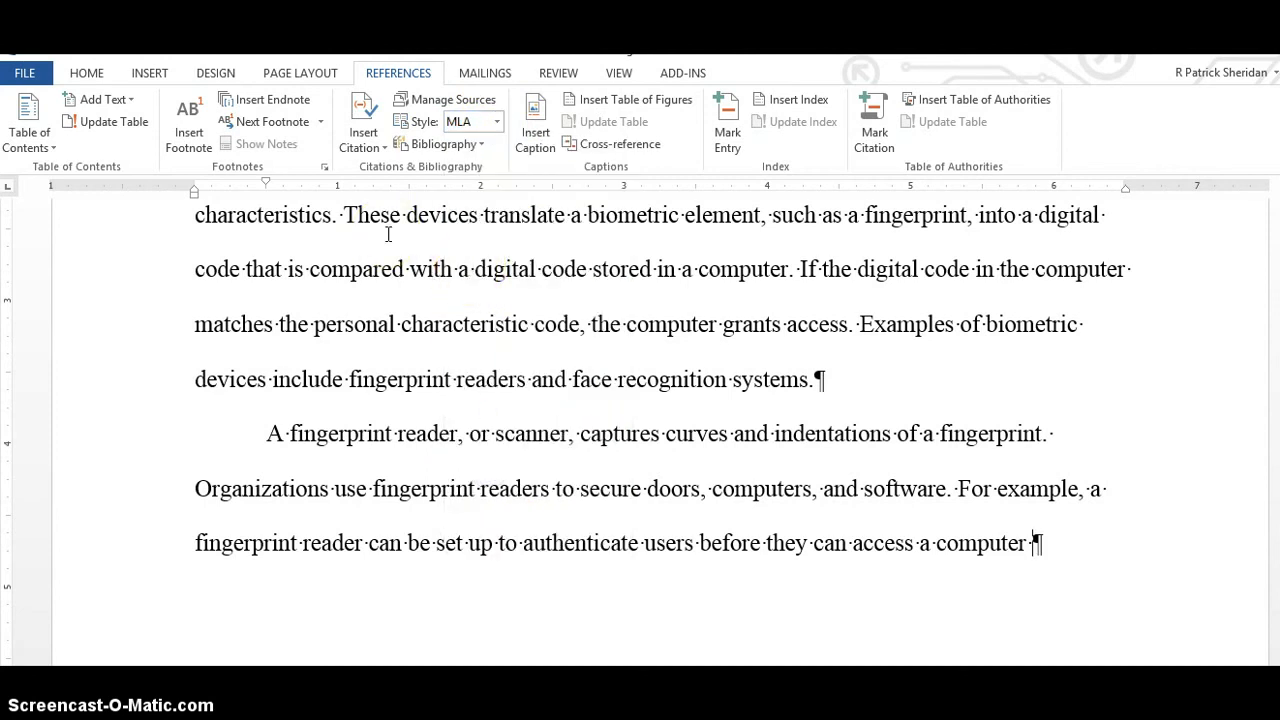
- Start a new citation source of type Article in a Periodical with all bibliography fields shown
left_click(365, 128)
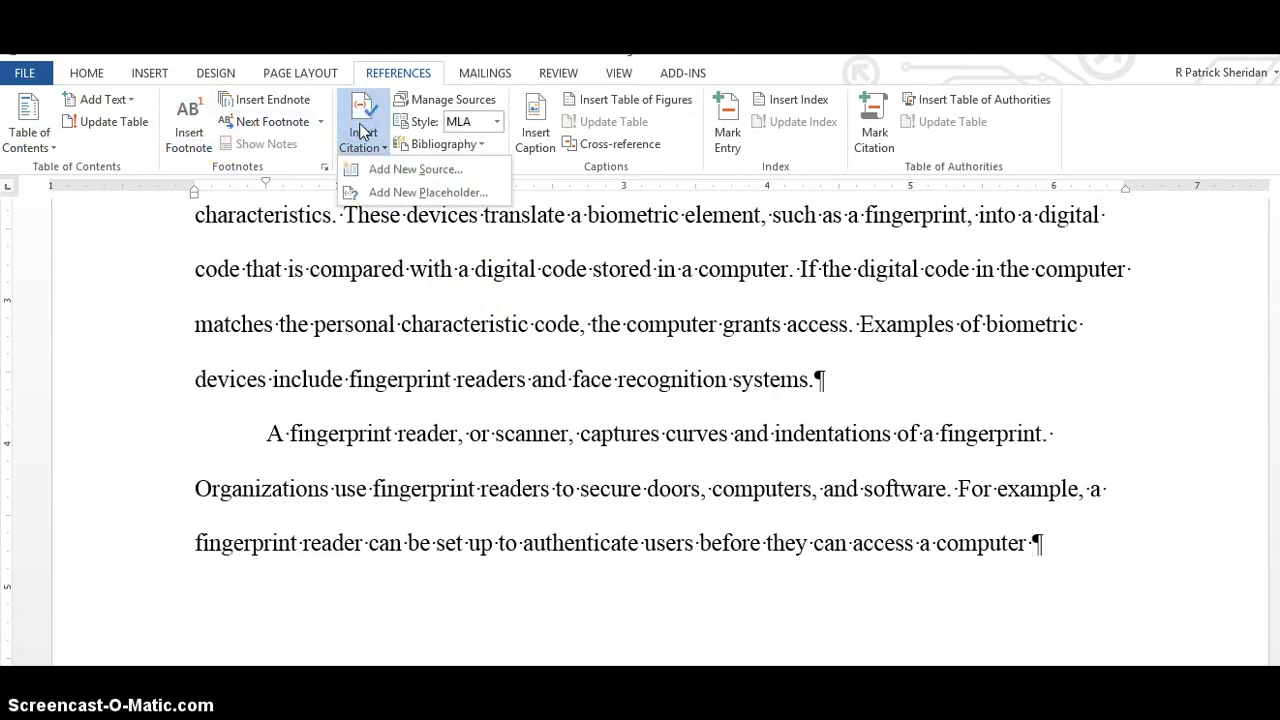
left_click(405, 172)
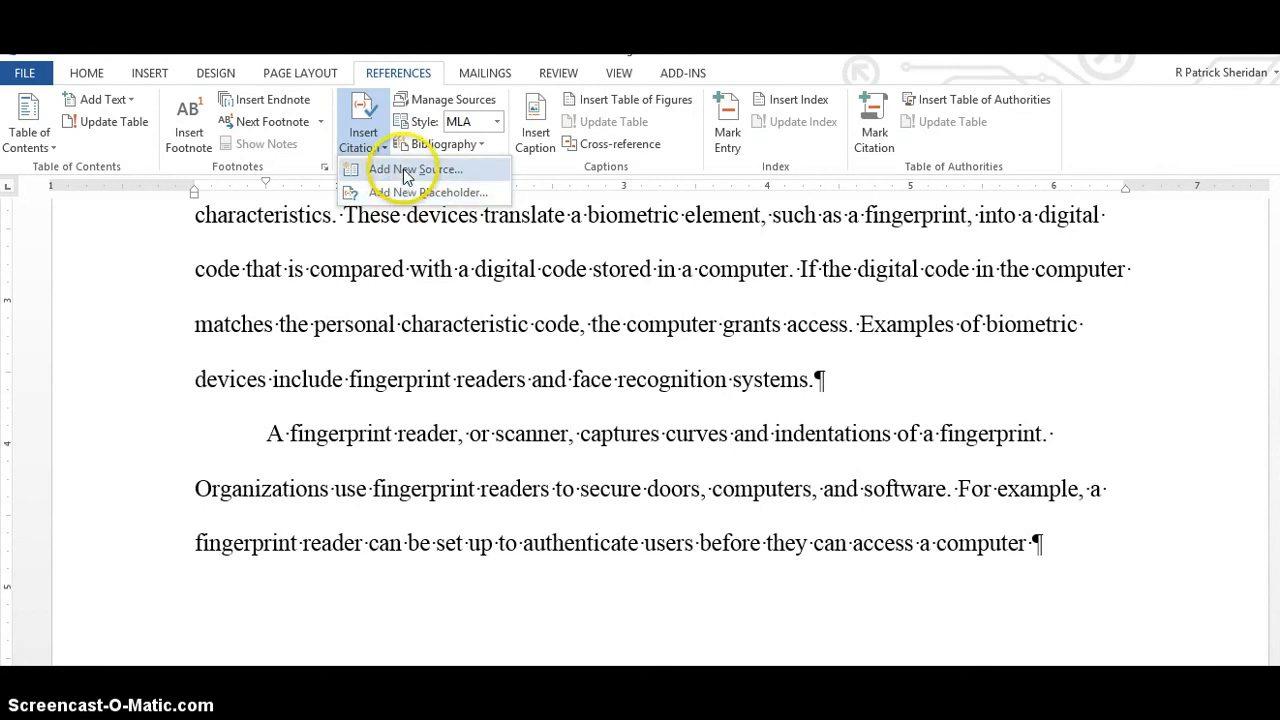
left_click(403, 169)
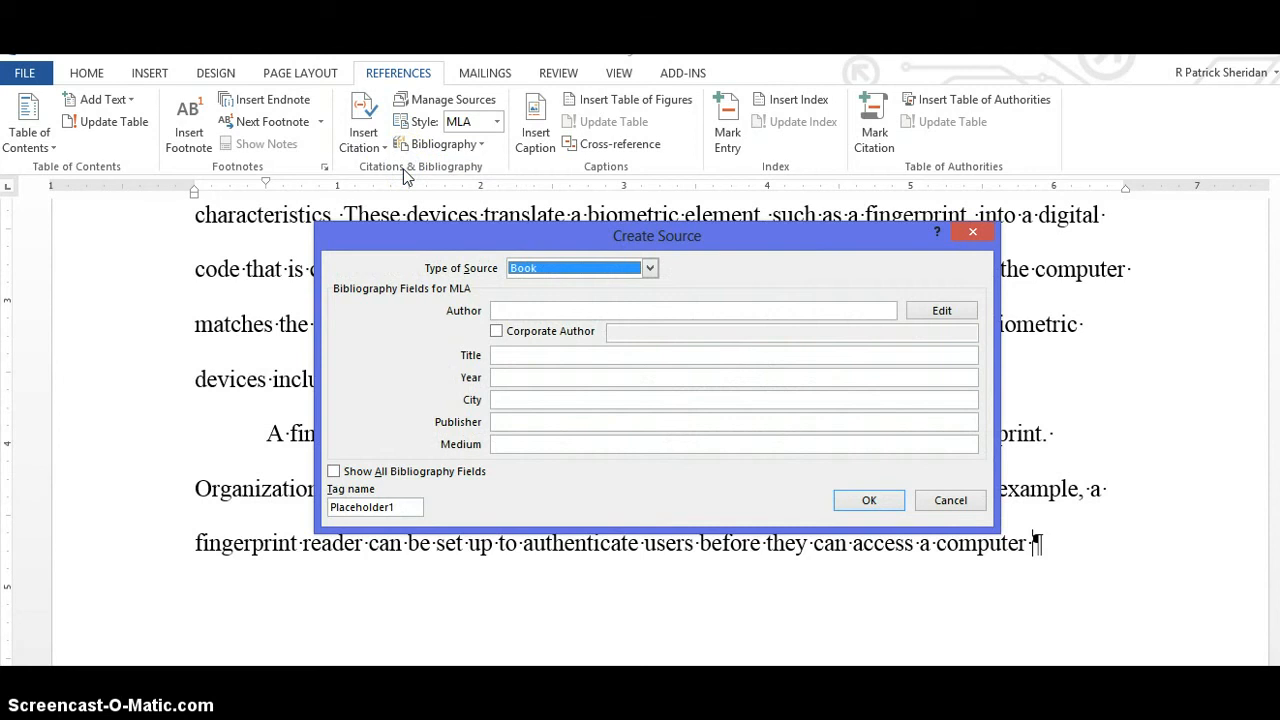
left_click(650, 268)
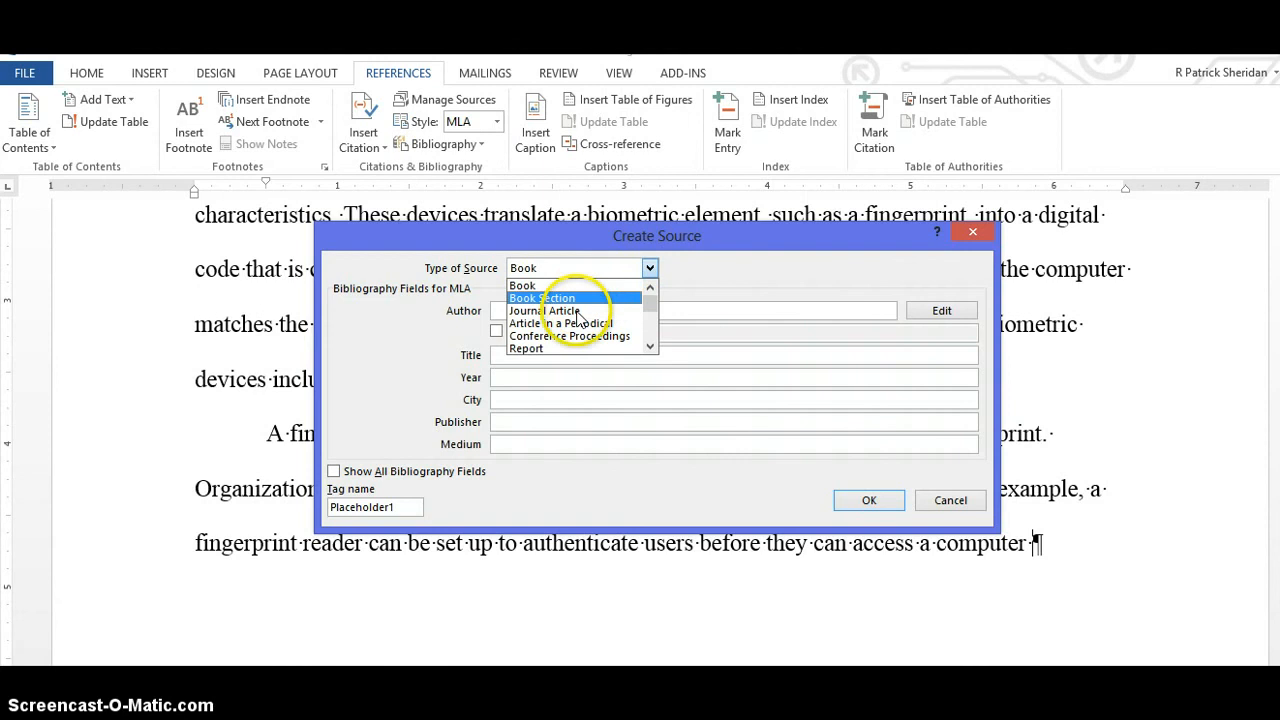
left_click(576, 324)
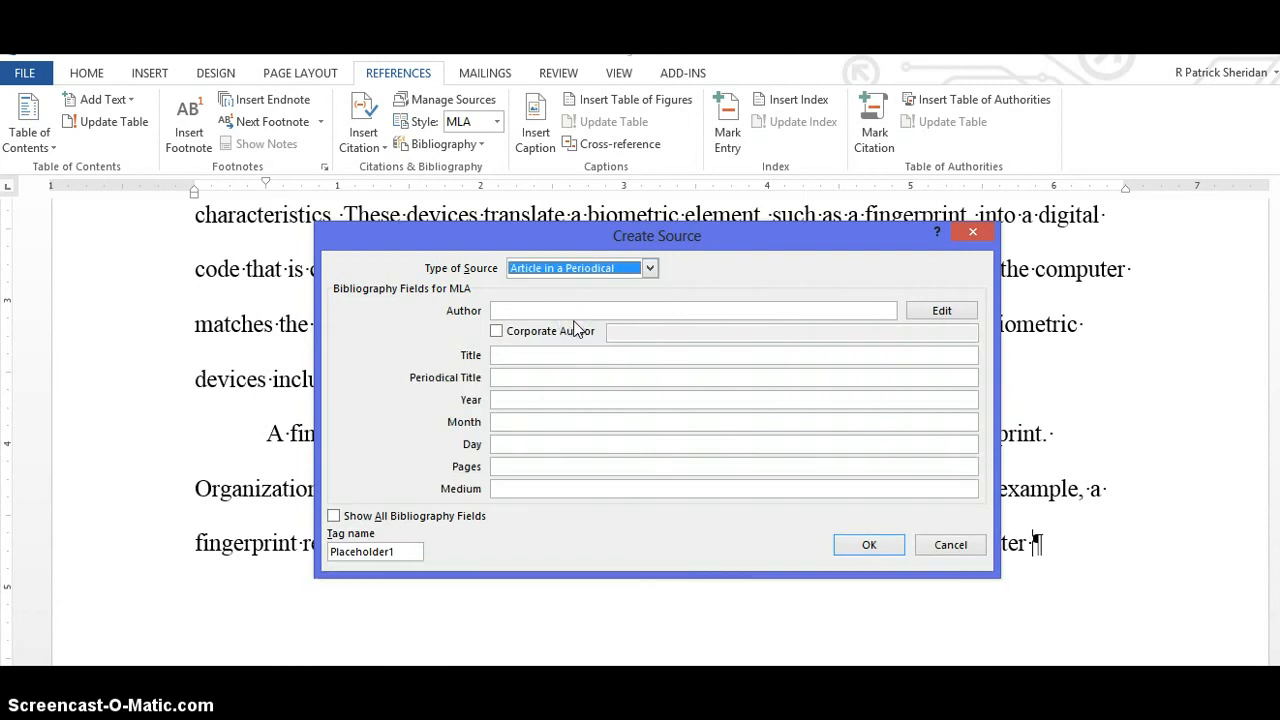
left_click(334, 517)
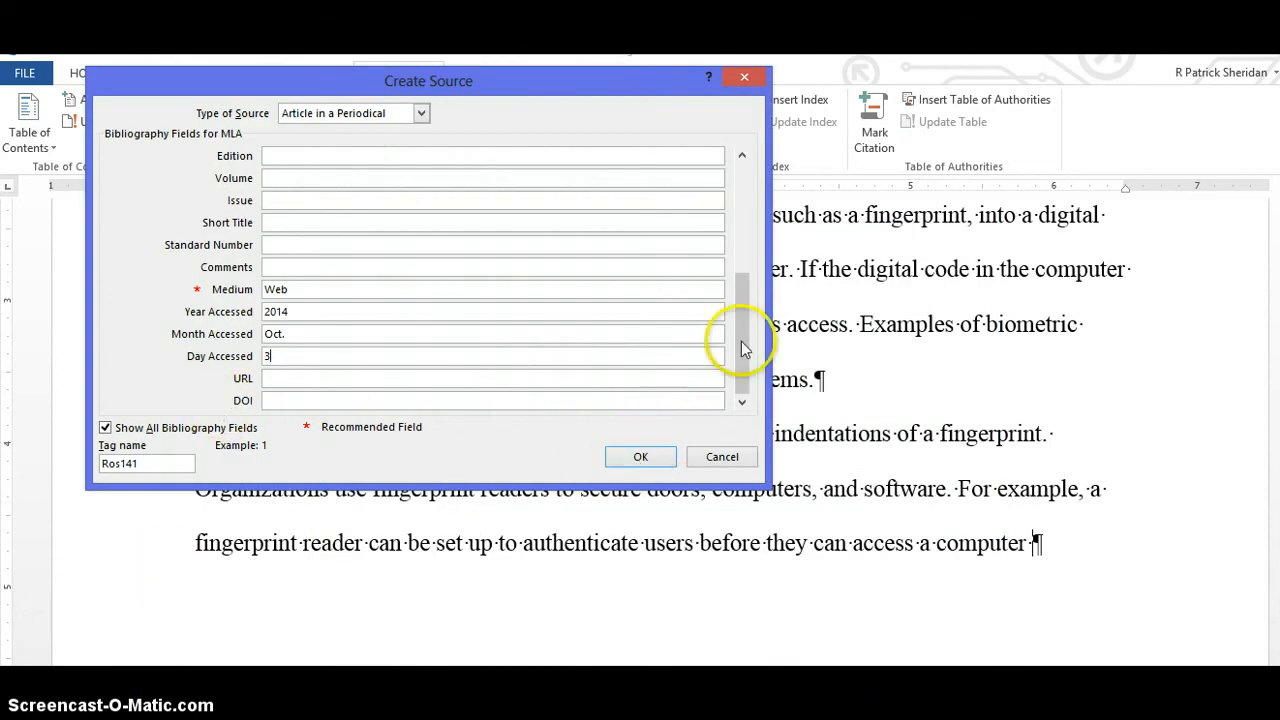
- Complete the source with the author, "Understanding How to Use Fingerprint Readers", Digital Security Review, Aug. 2014, n. pag., Web, accessed Oct. 3, 2014
left_click_drag(743, 343, 742, 221)
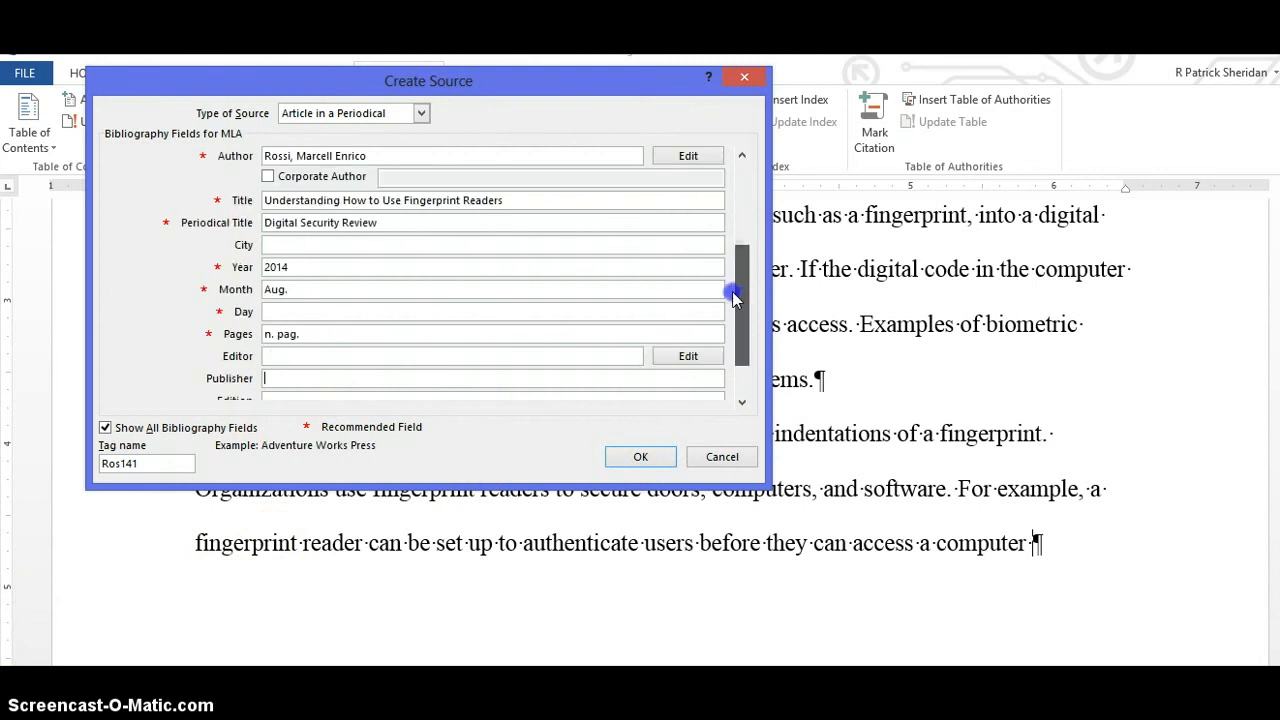
scroll(733, 297, "down", 3)
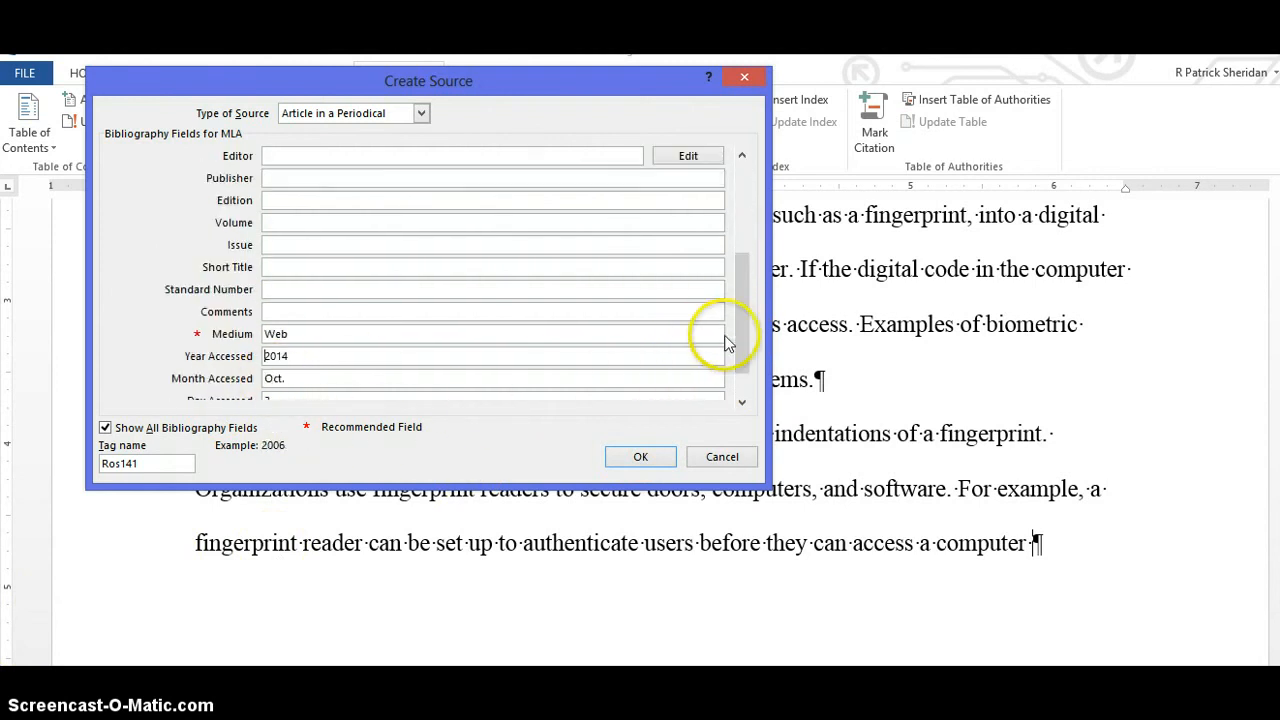
left_click_drag(743, 337, 743, 354)
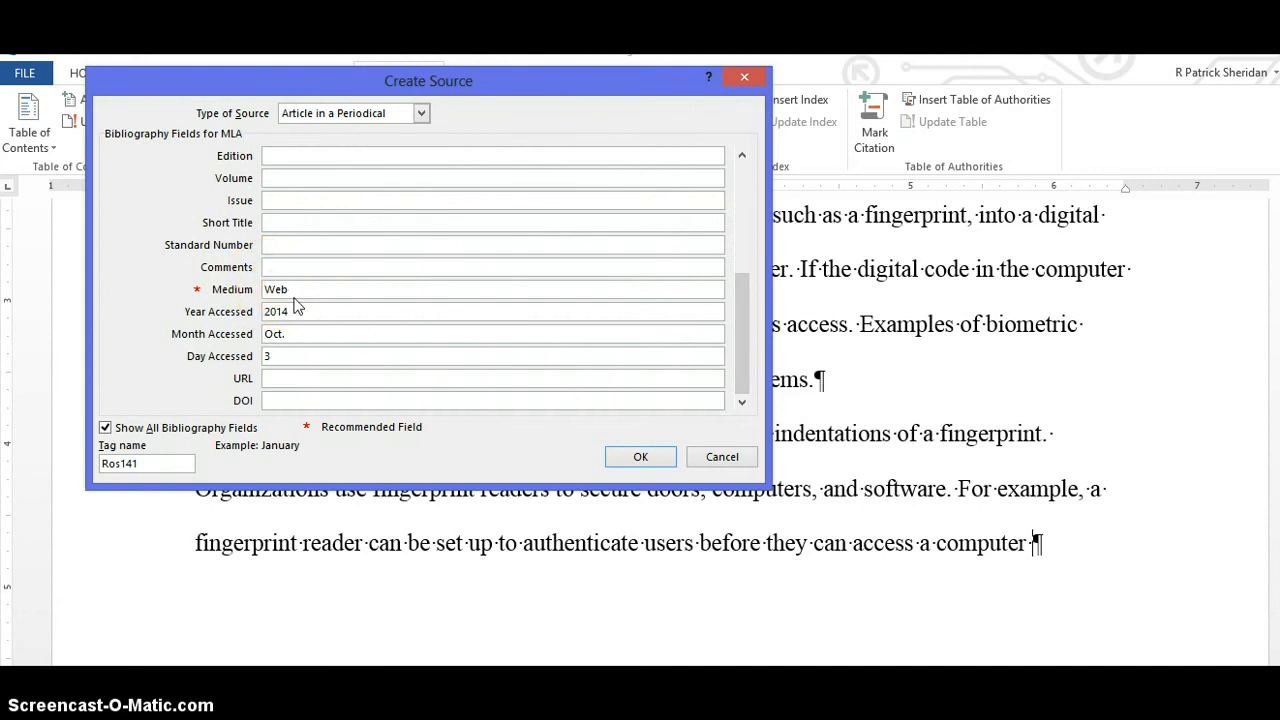
left_click(297, 334)
left_click(288, 338)
left_click(634, 460)
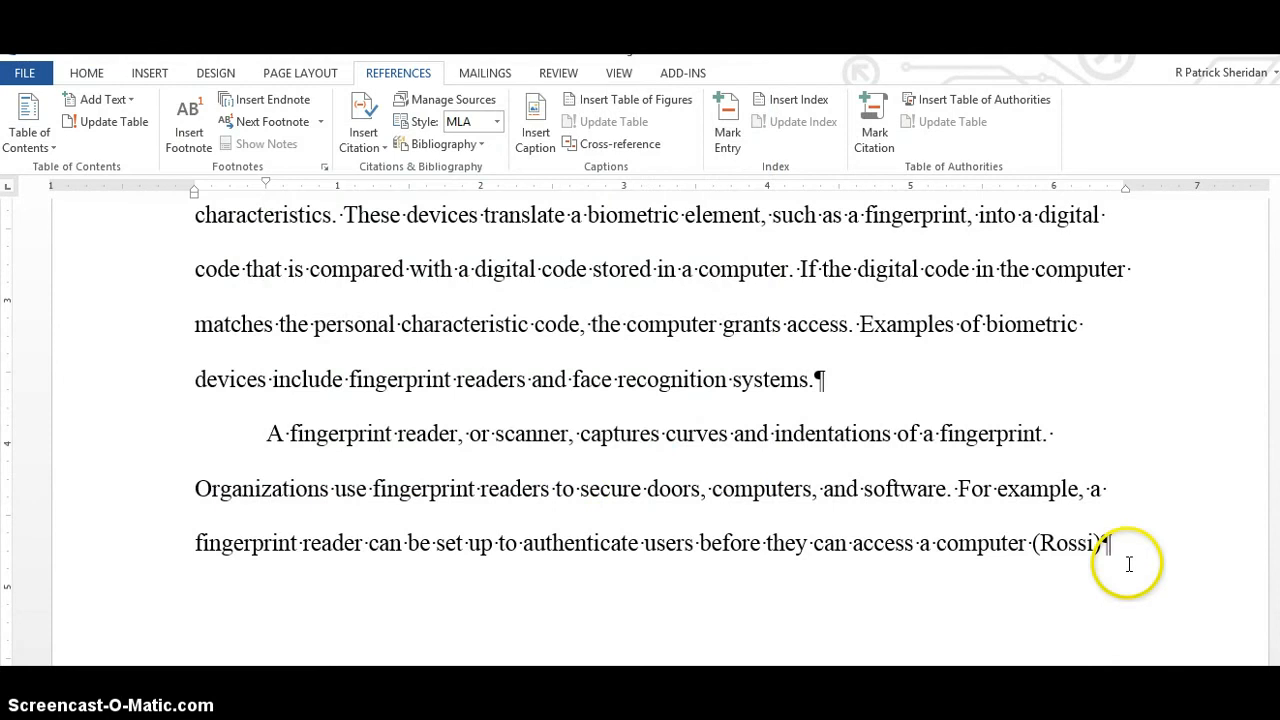
- Examine the editing options available for the inserted citation
left_click(1070, 542)
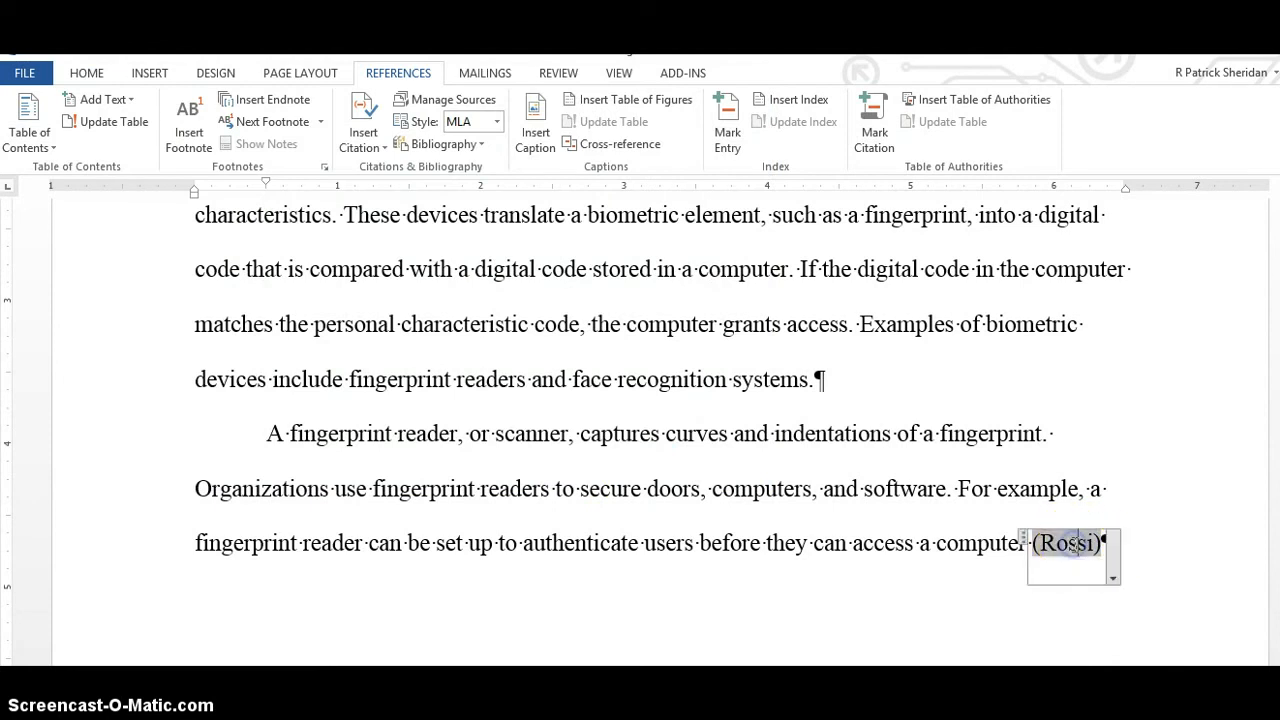
left_click(1111, 578)
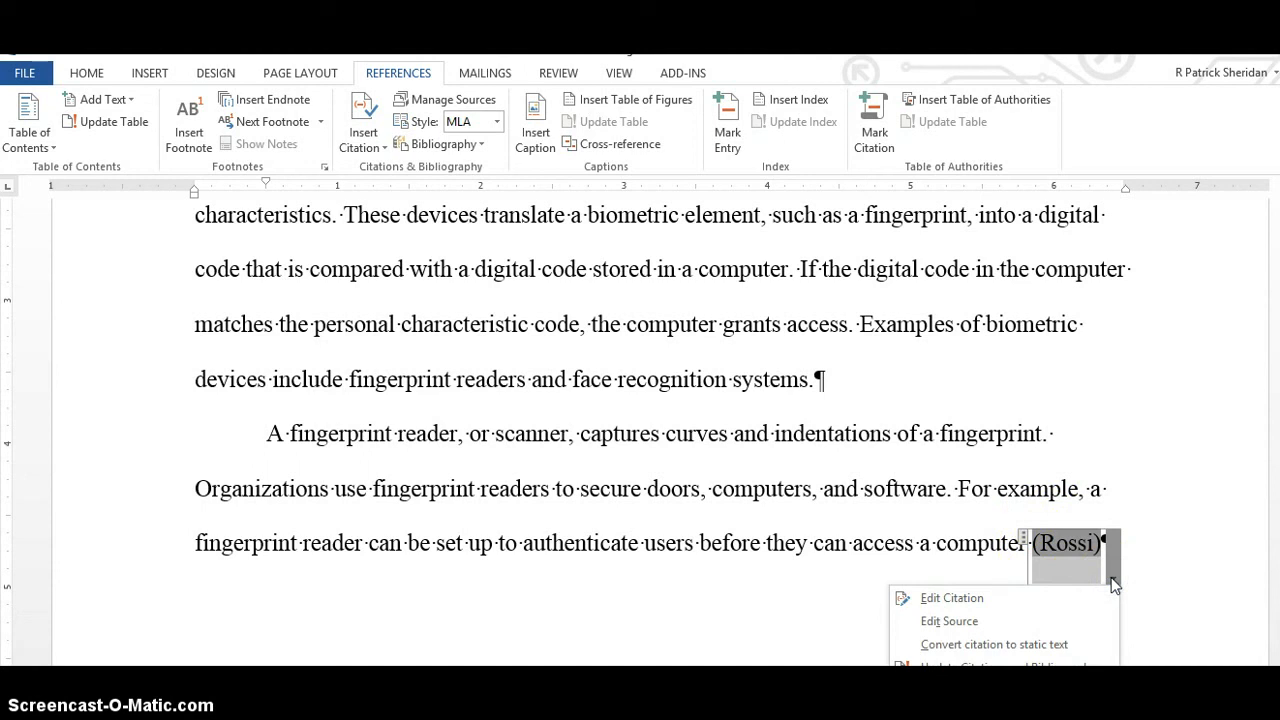
left_click(1053, 502)
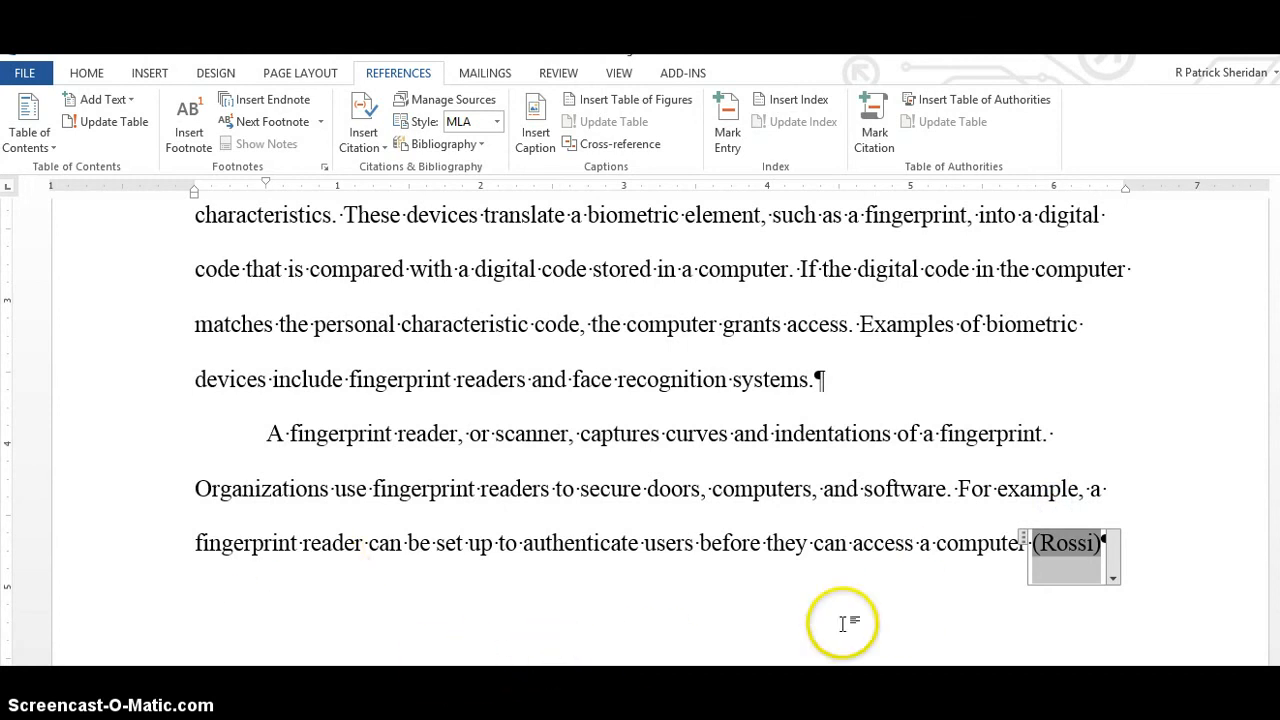
- Put a period after the citation and add "External fingerprint readers usually plug into a USB port. To save on desk space, some laptops include built-in fingerprint readers."
left_click(1137, 556)
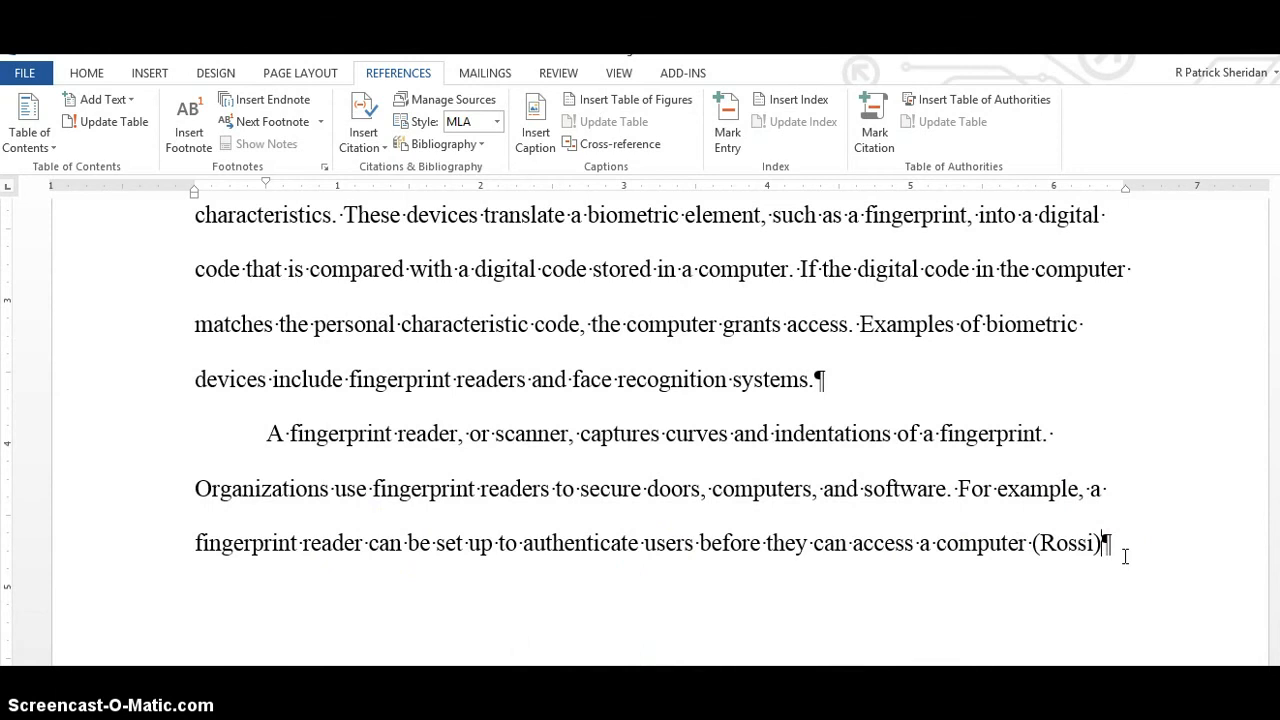
type(".")
left_click(460, 490)
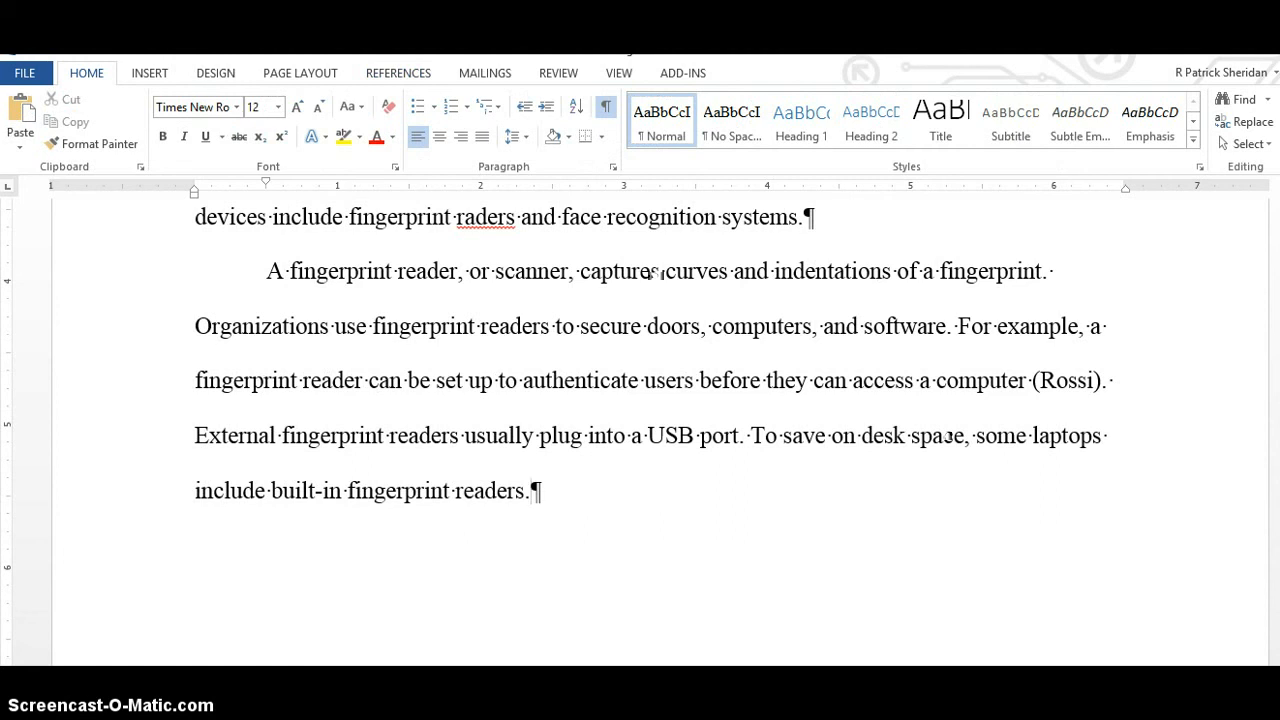
- Insert a footnote at the end of the paragraph stating that fingerprint readers can perform different functions for different fingers
left_click(529, 498)
left_click(463, 500)
left_click(410, 75)
left_click(190, 125)
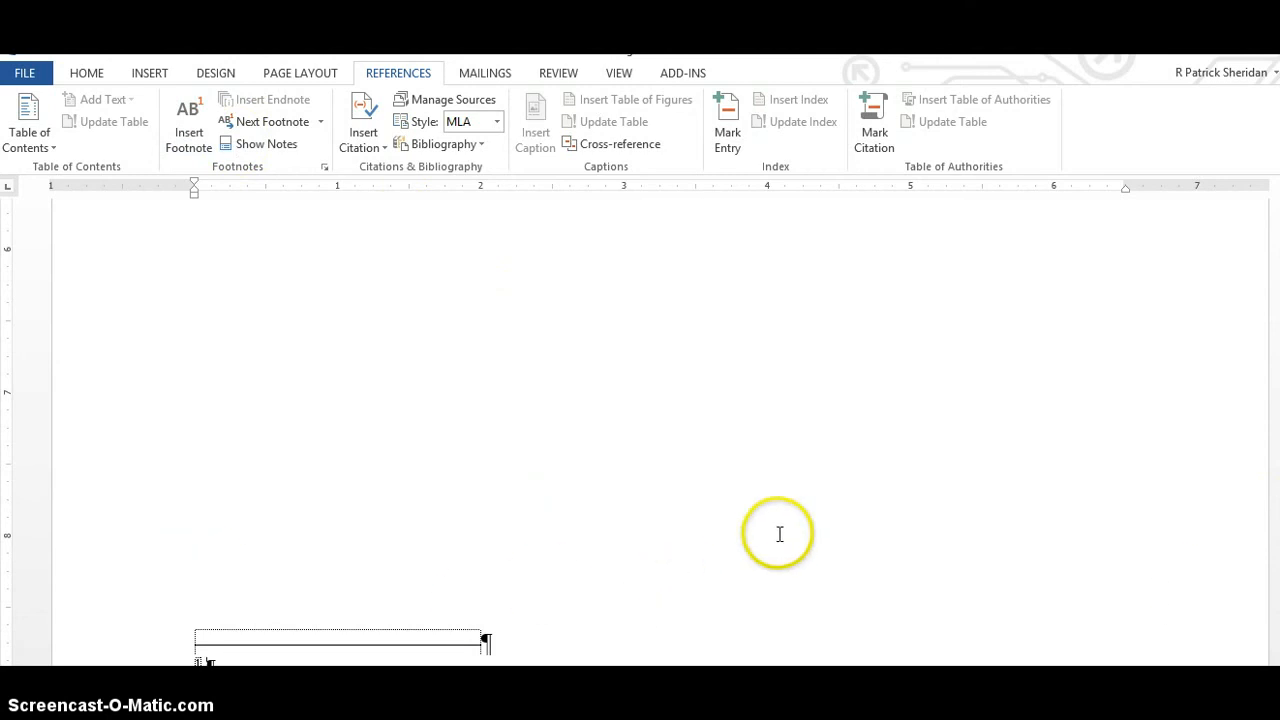
scroll(968, 478, "down", 1)
scroll(968, 478, "down", 2)
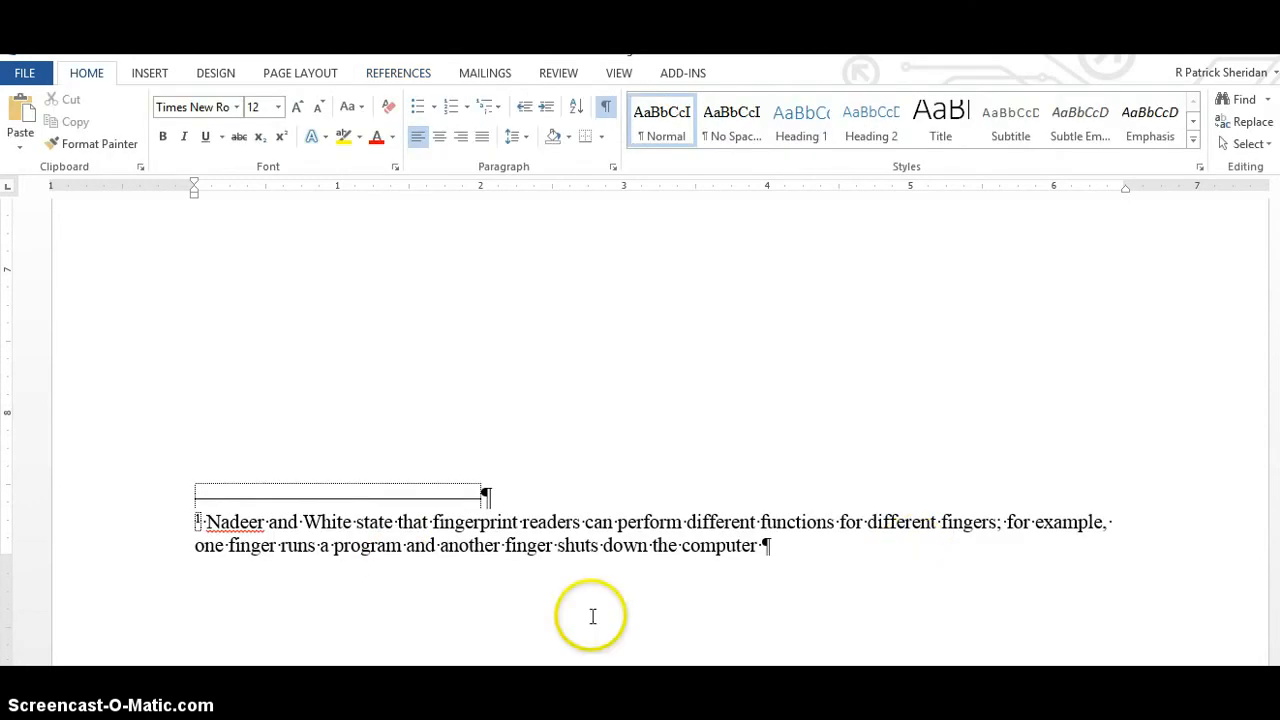
- Modify the Footnote Text style to use a 12-point font and double line spacing
right_click(372, 523)
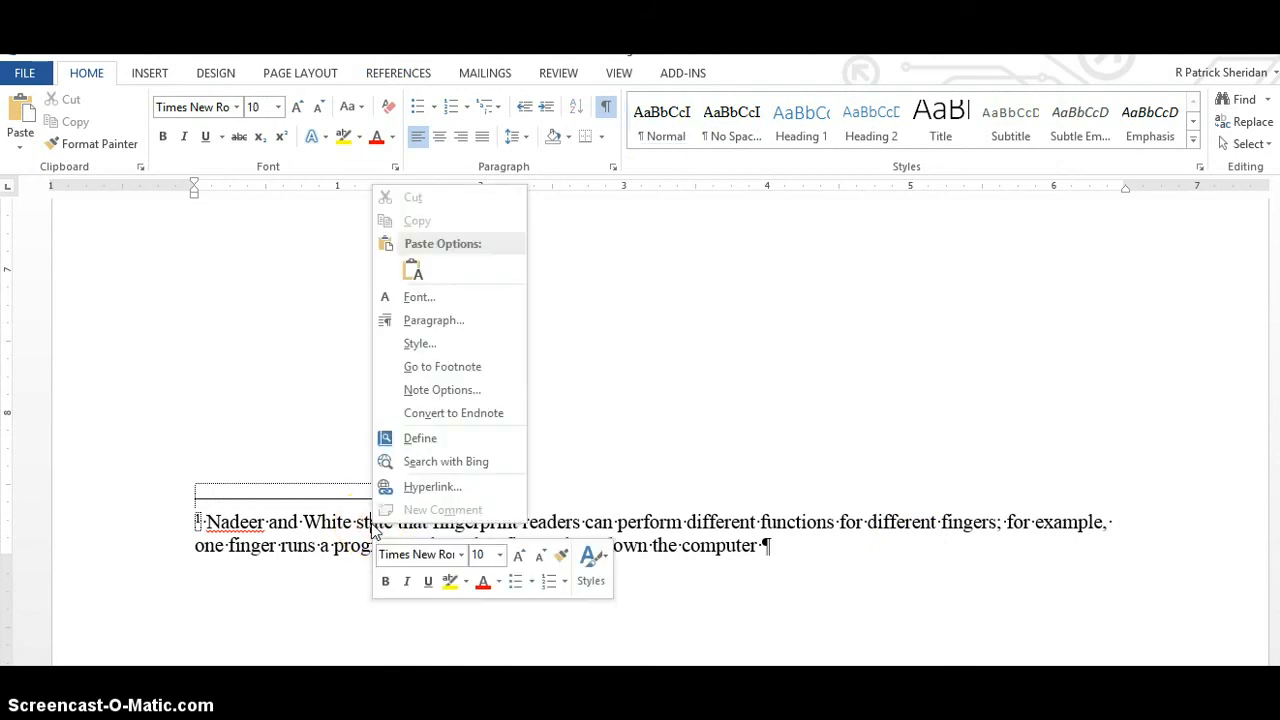
left_click(441, 343)
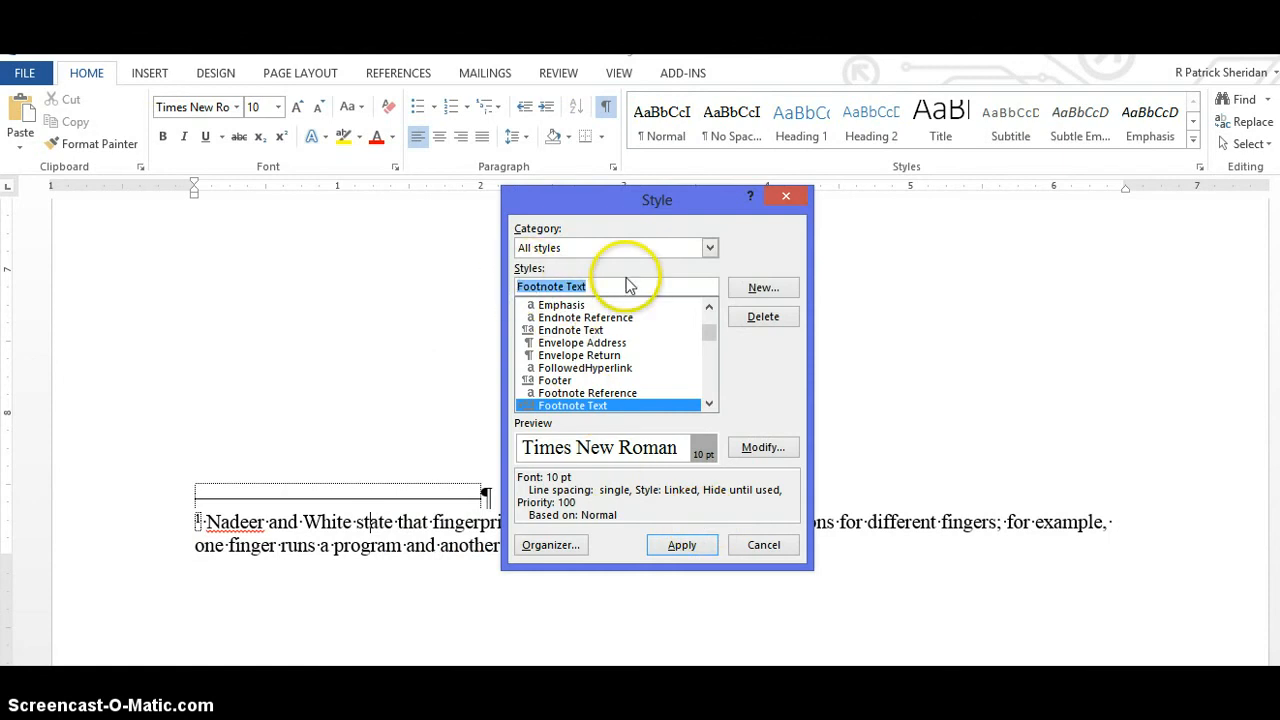
left_click(764, 449)
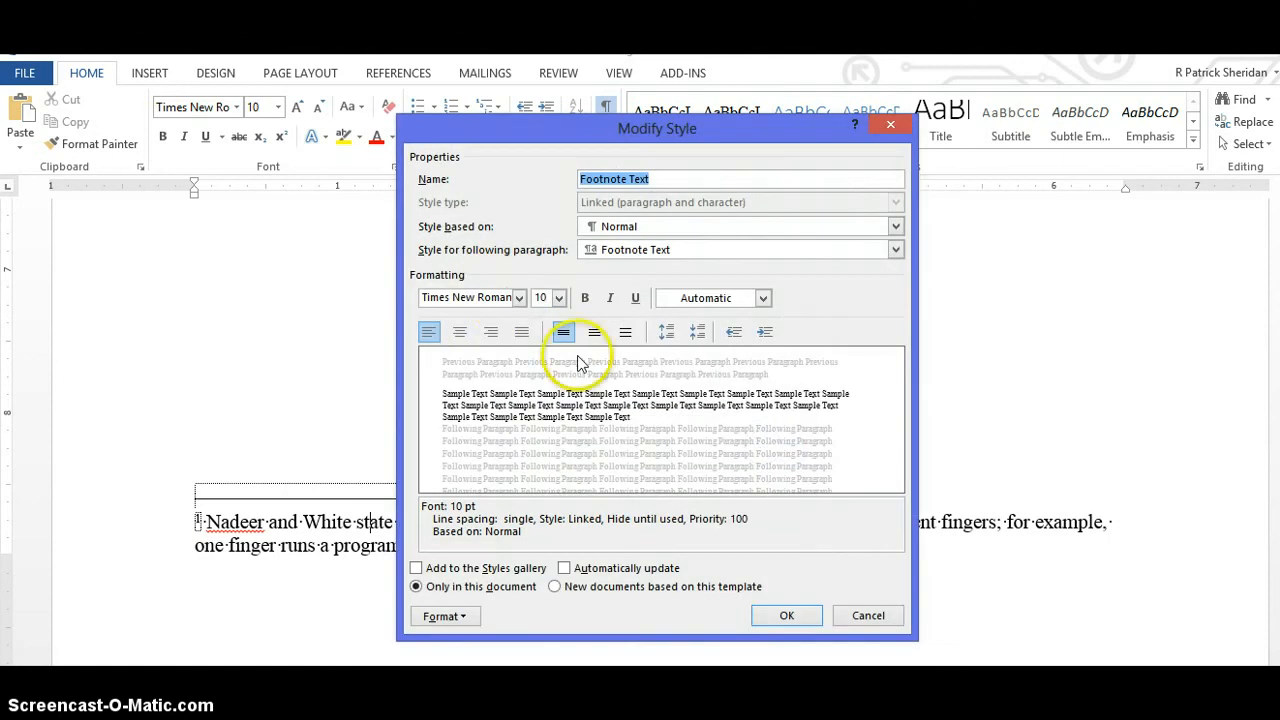
left_click(559, 298)
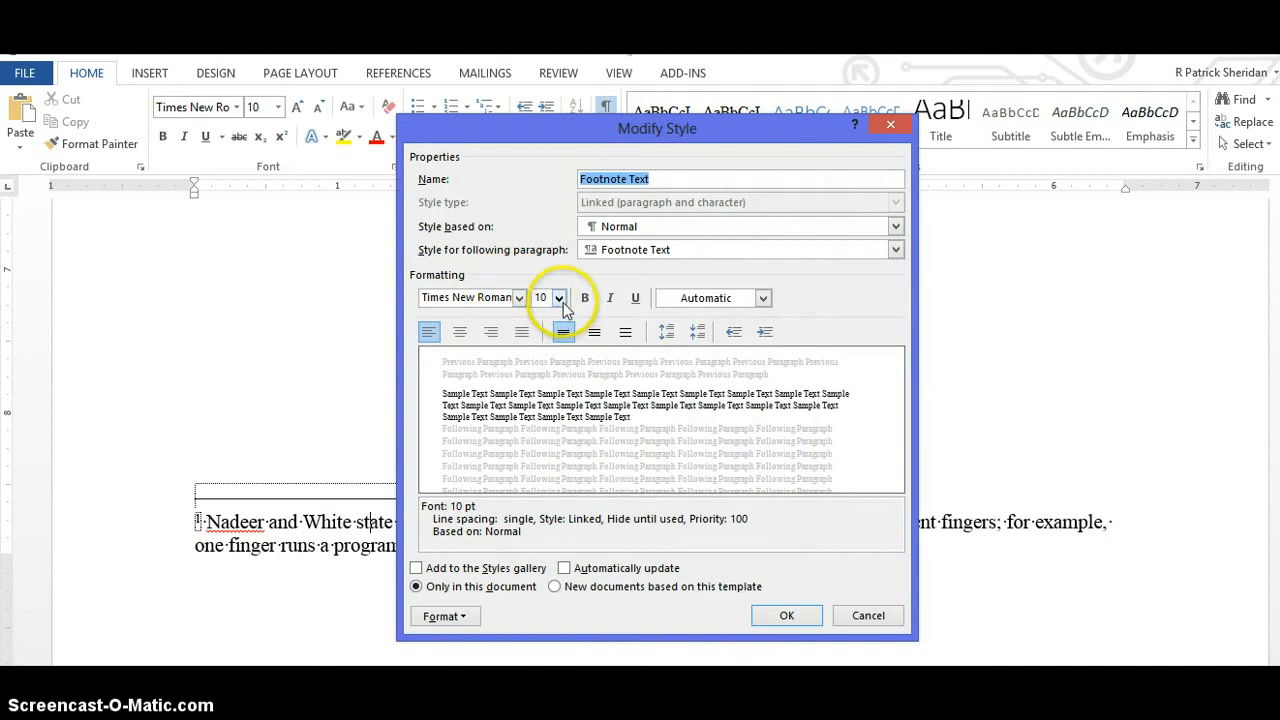
left_click(539, 366)
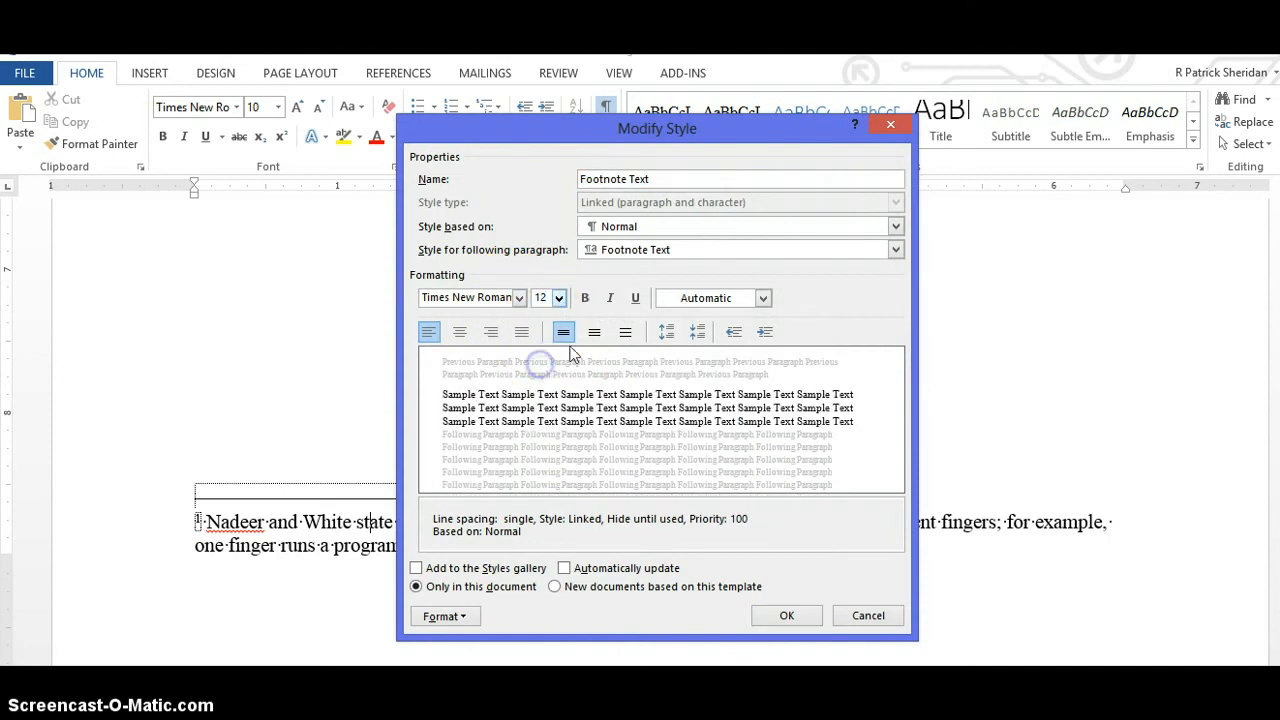
left_click(625, 332)
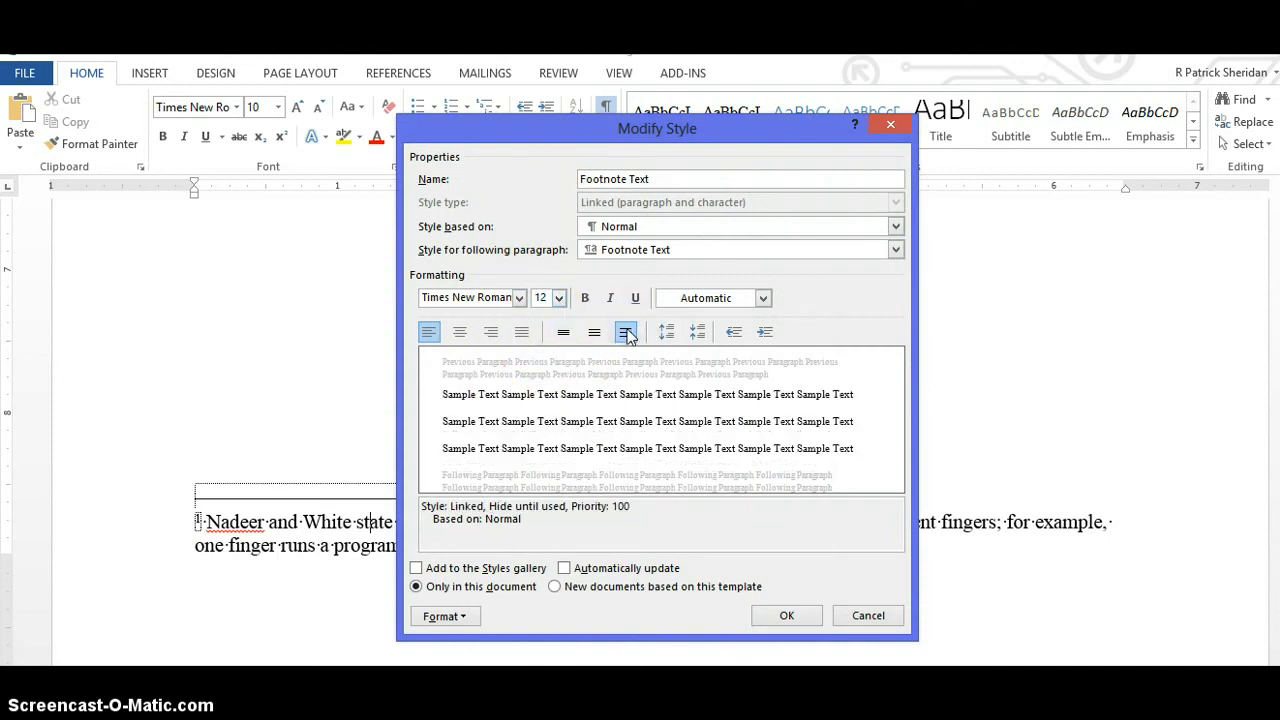
- Give the Footnote Text style a 0.5-inch first-line indent and apply it to the footnote
left_click(463, 614)
left_click(478, 438)
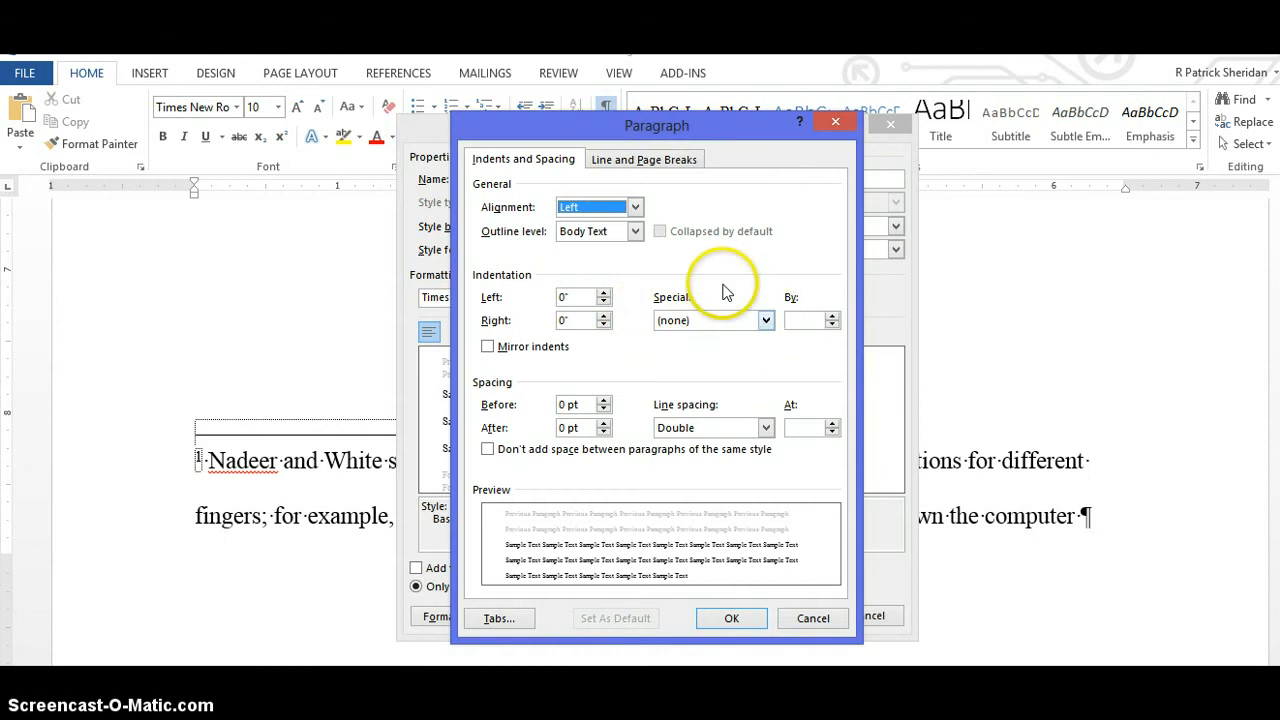
left_click(766, 319)
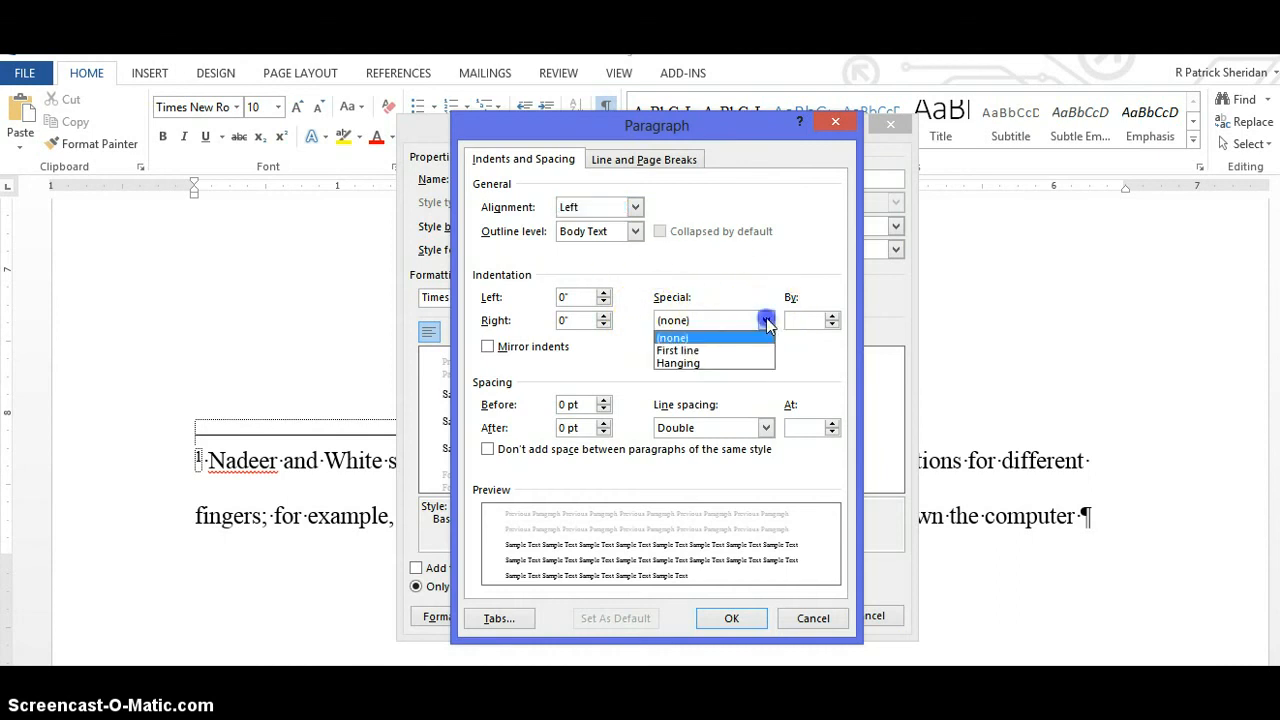
left_click(690, 350)
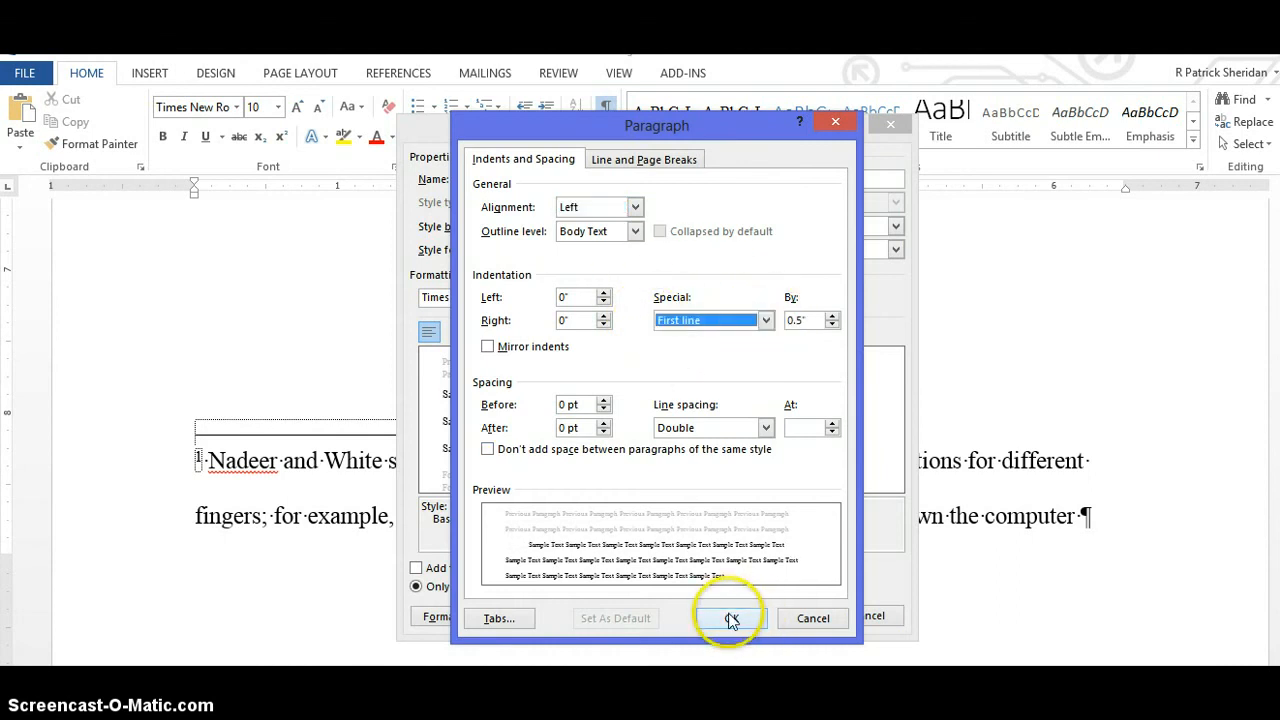
left_click(731, 618)
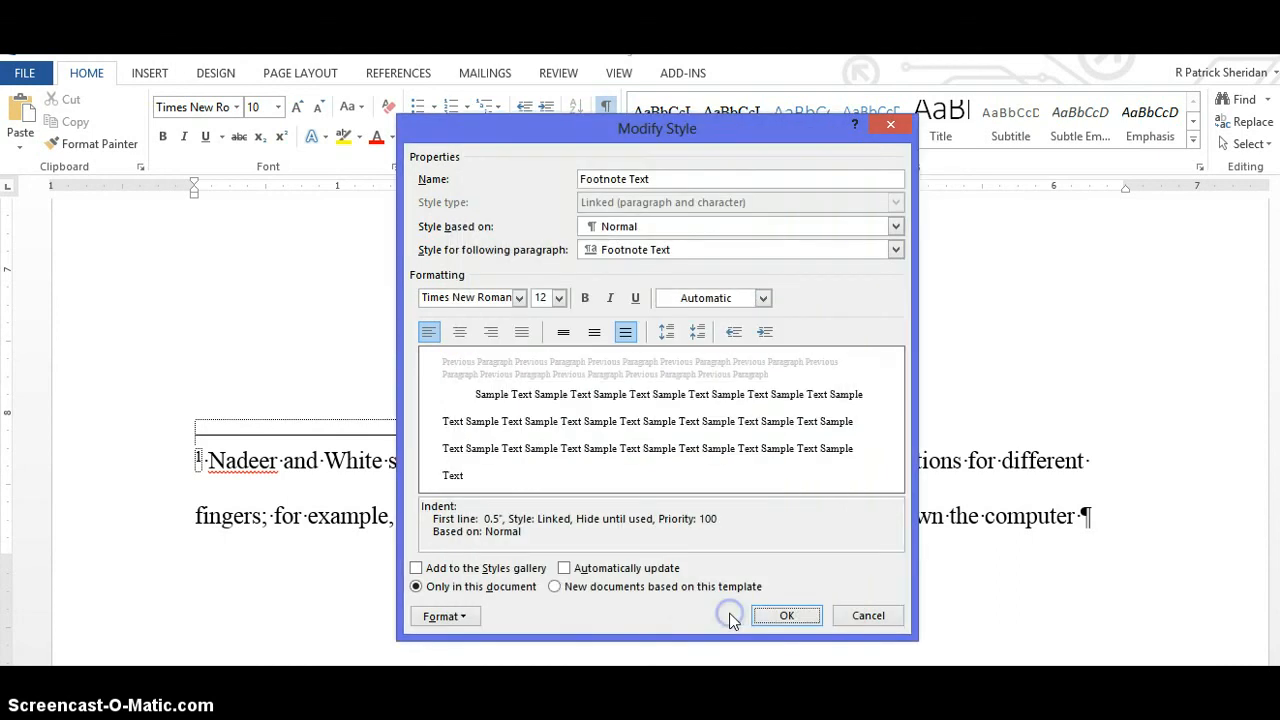
left_click(785, 614)
left_click(682, 546)
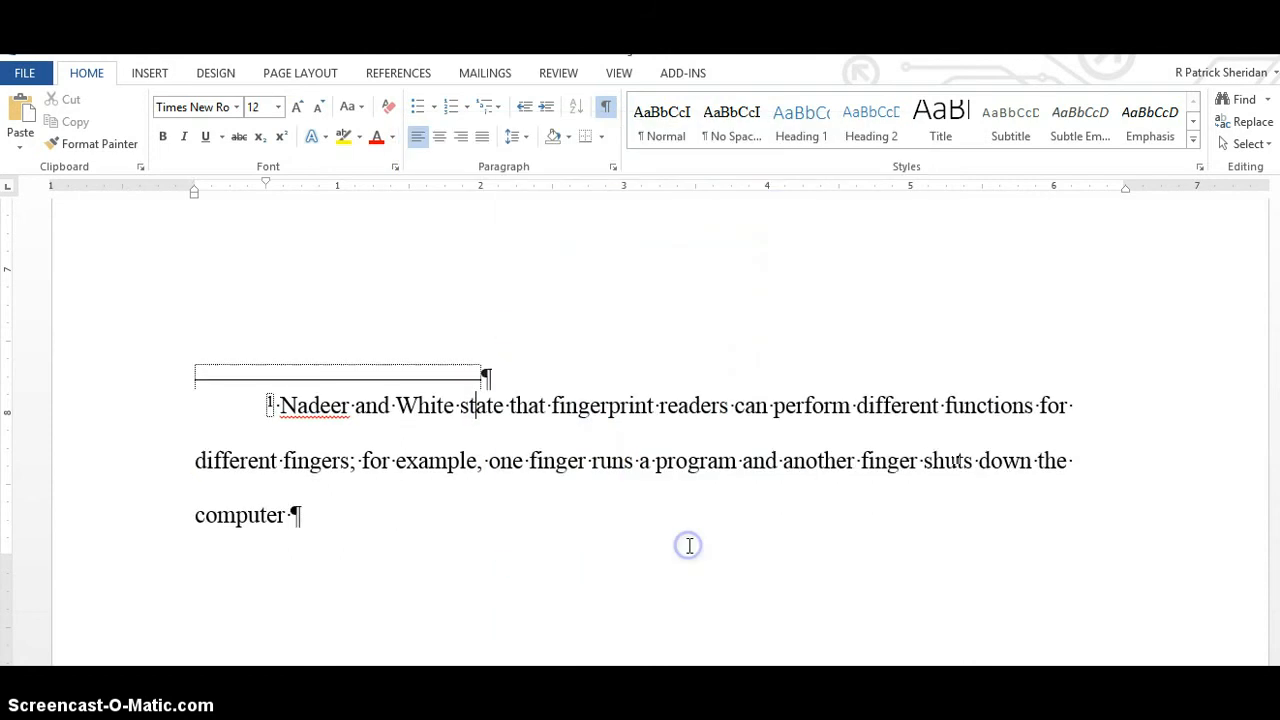
left_click(336, 408)
left_click(231, 626)
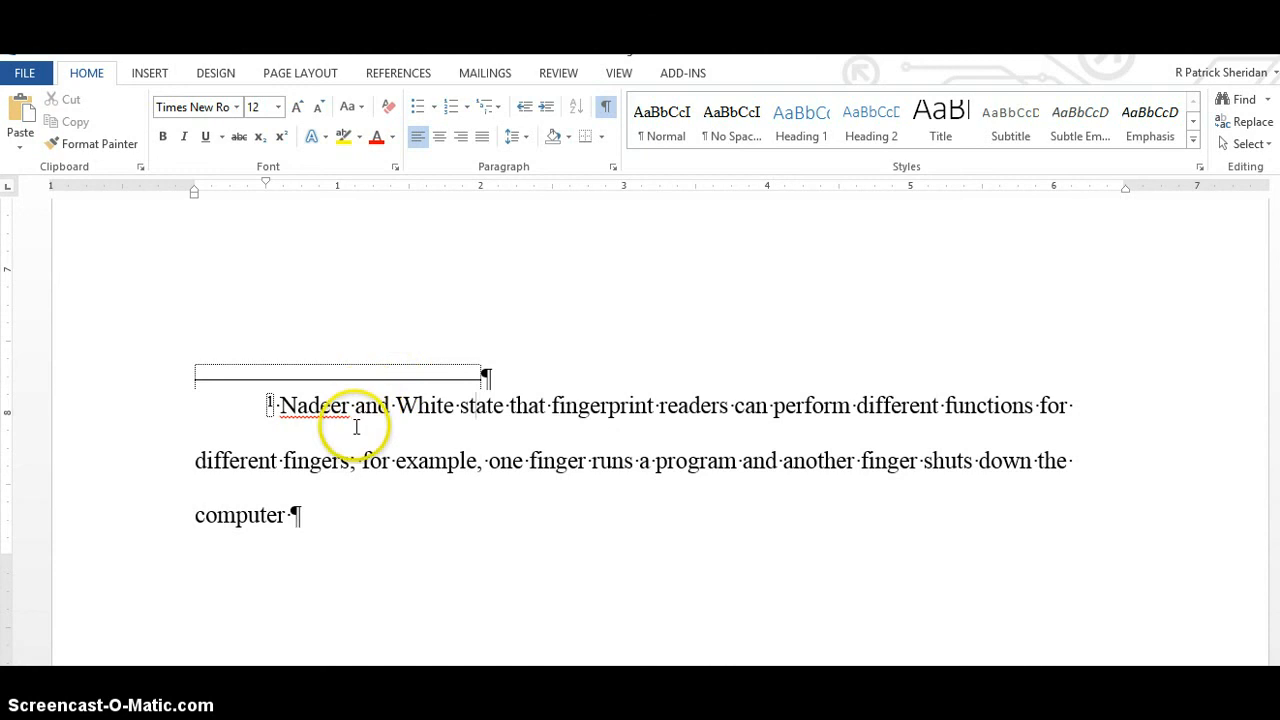
left_click(398, 73)
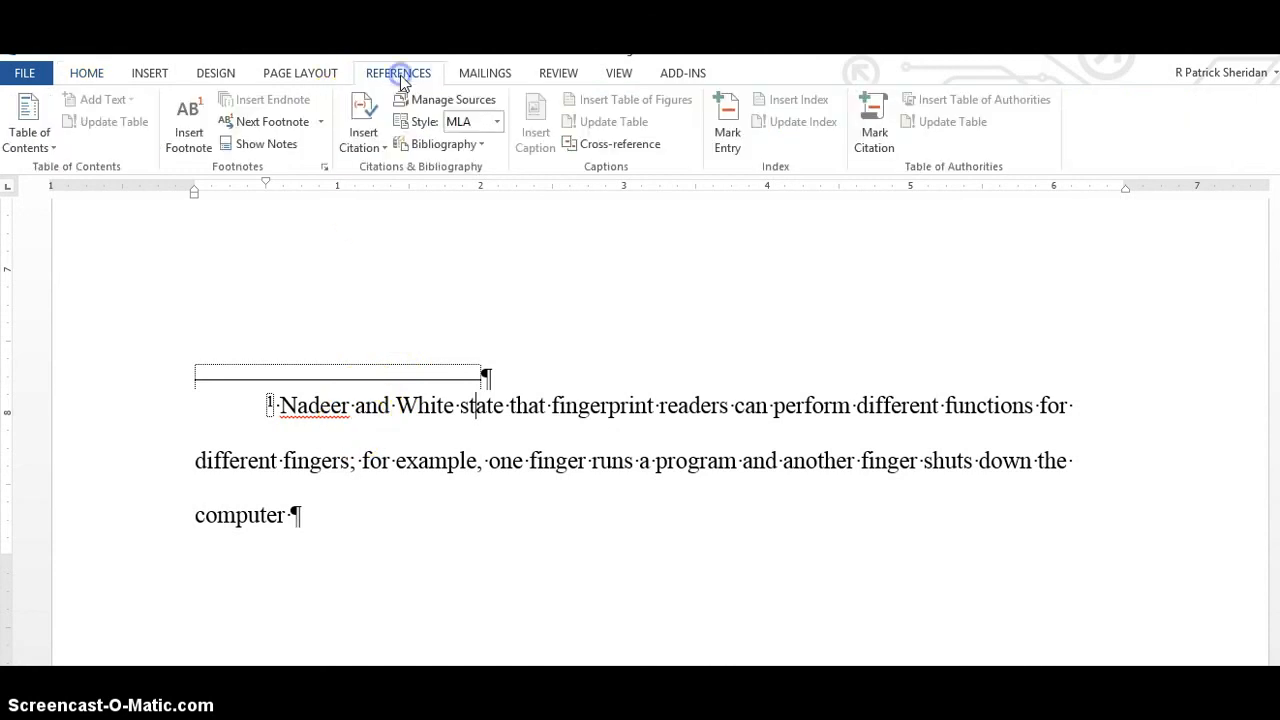
left_click(372, 140)
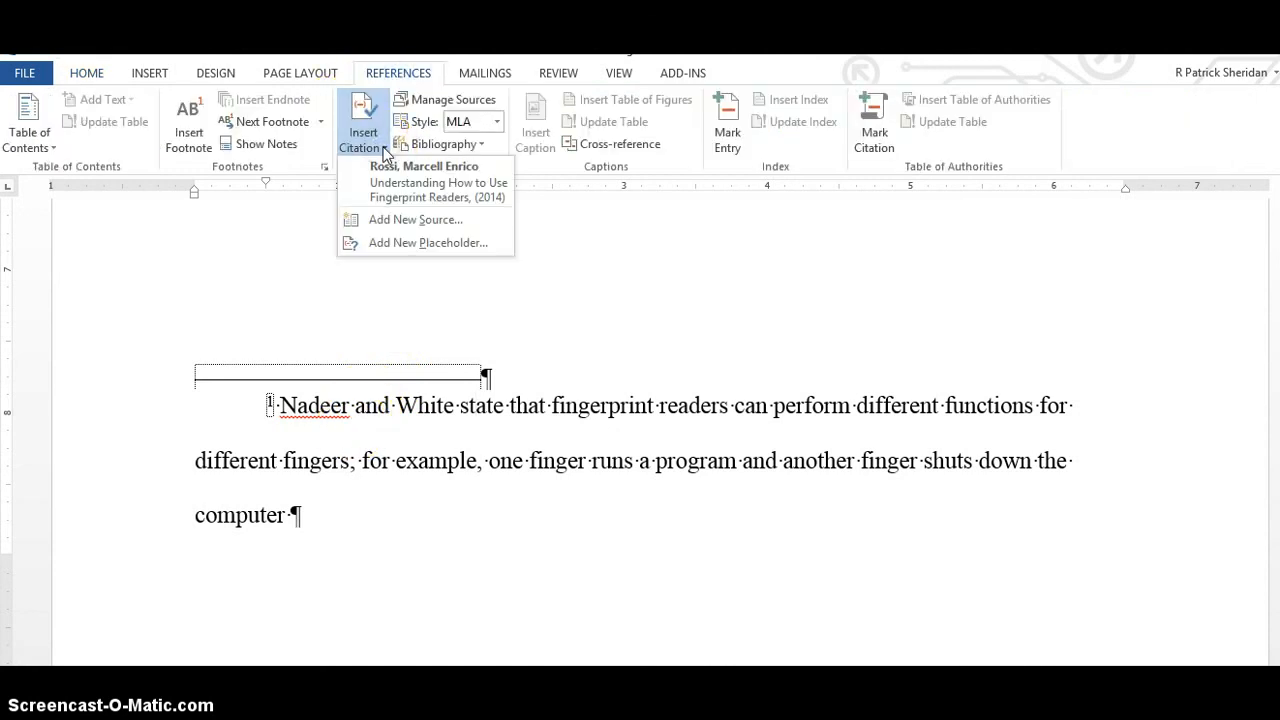
left_click(418, 243)
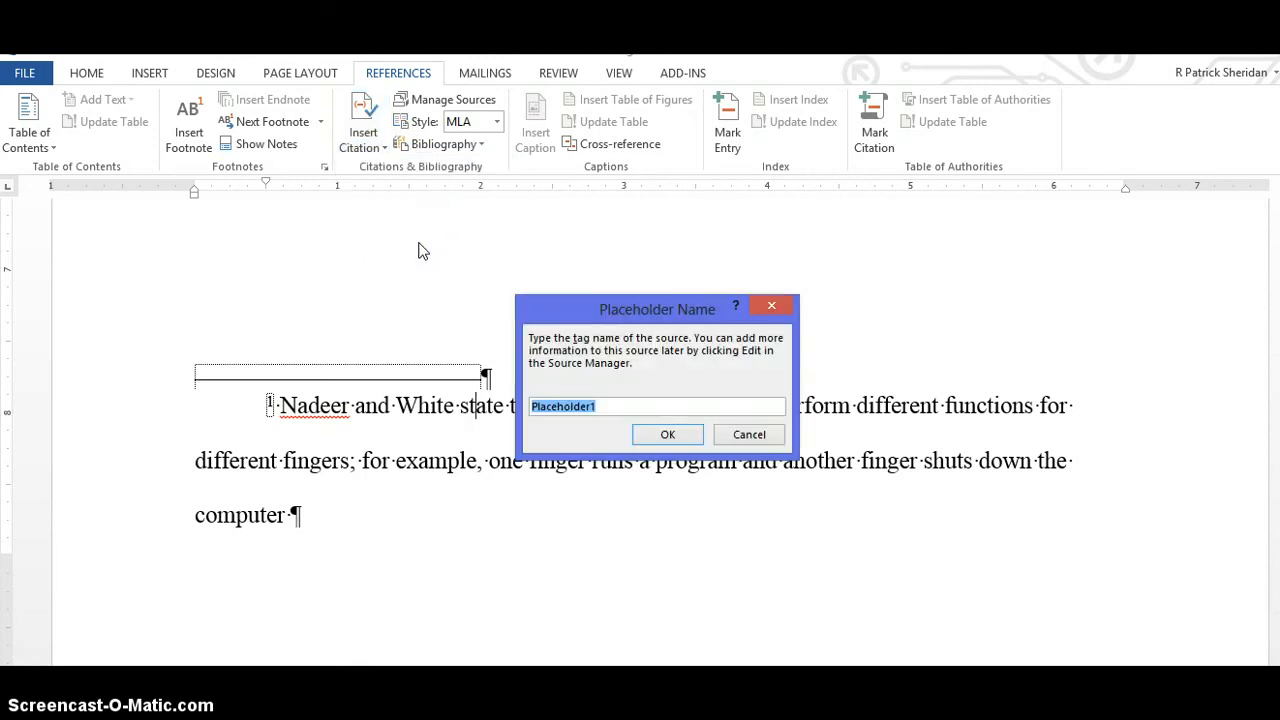
type("Nadeen")
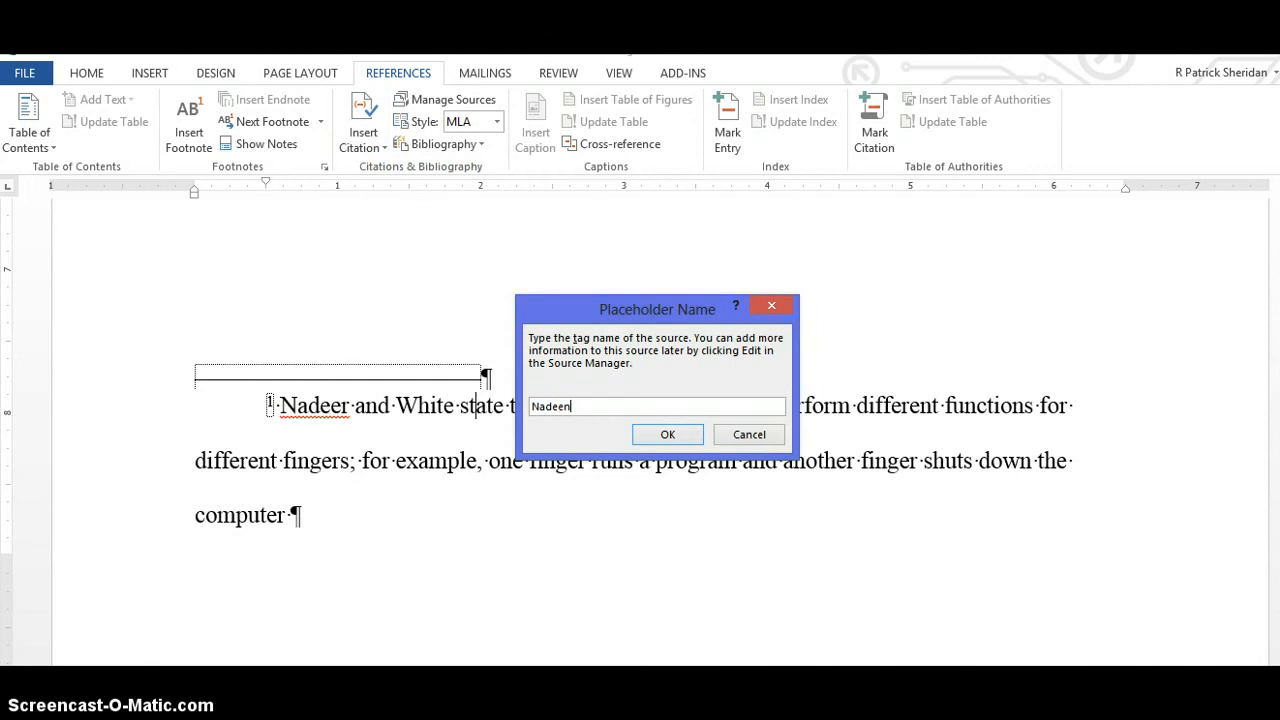
left_click(676, 434)
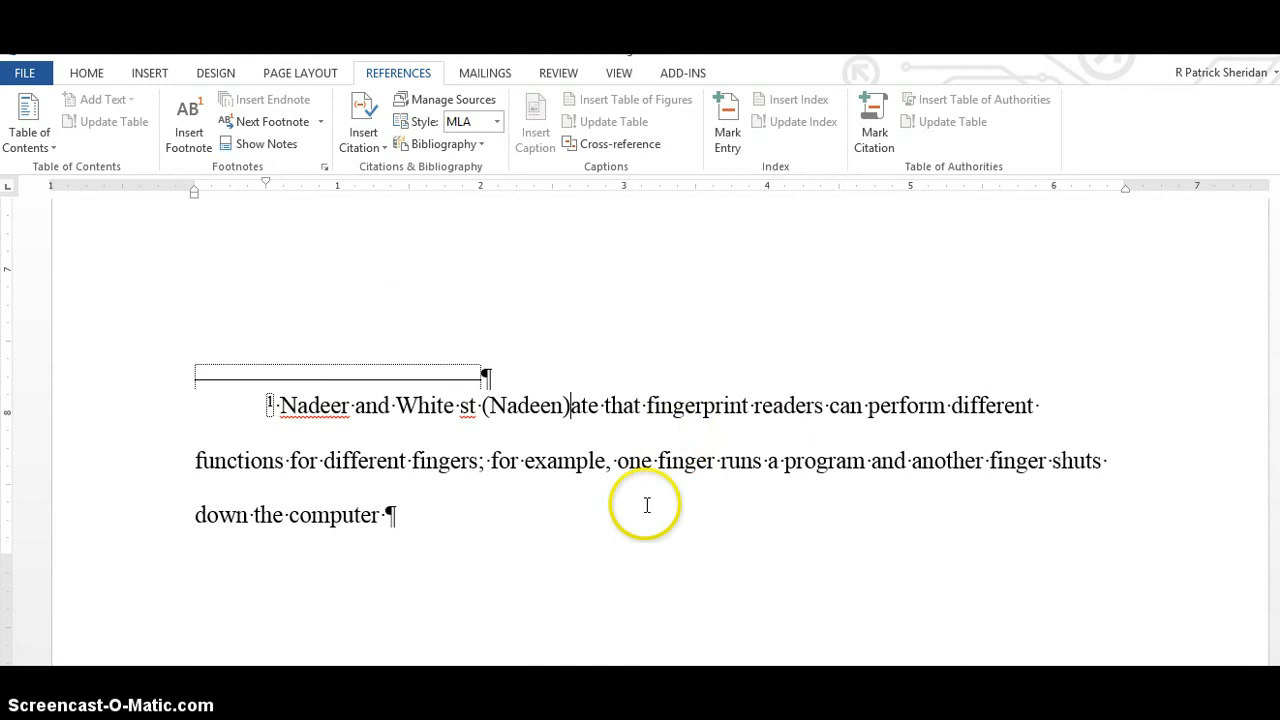
key("ctrl+z")
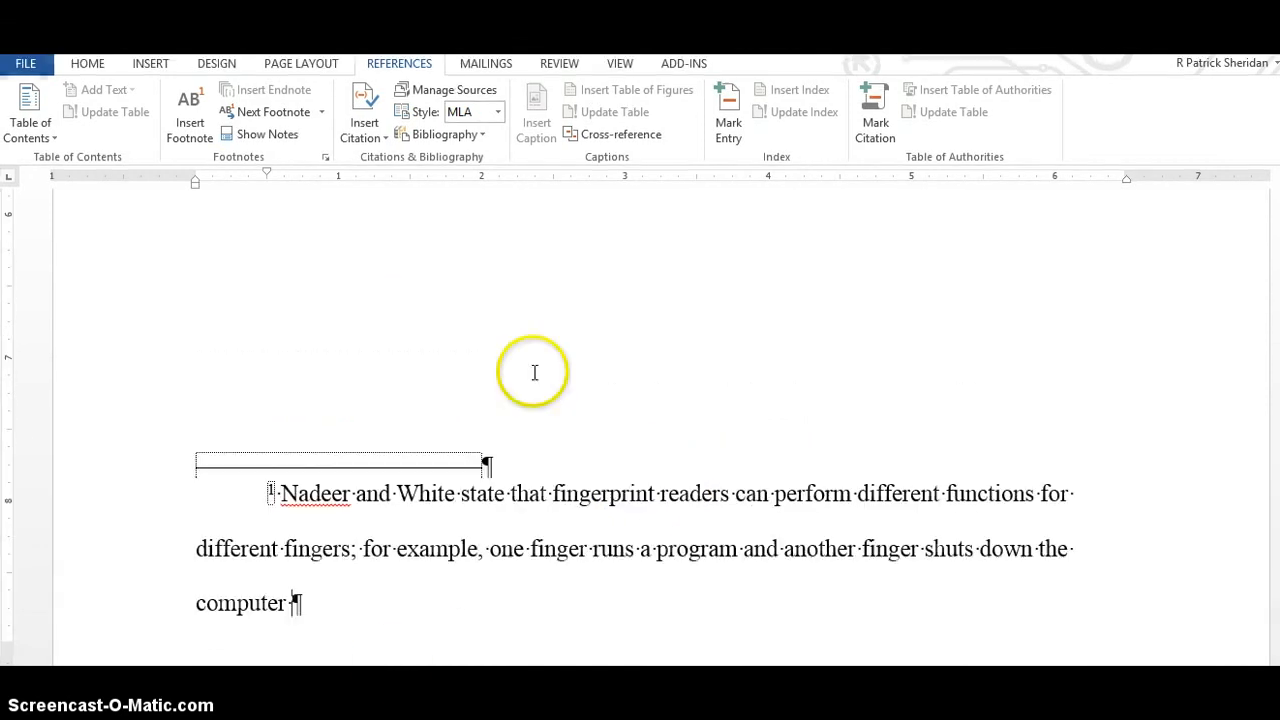
- Insert a citation placeholder at the end of the footnote text, tagged with the first author's last name
left_click(370, 128)
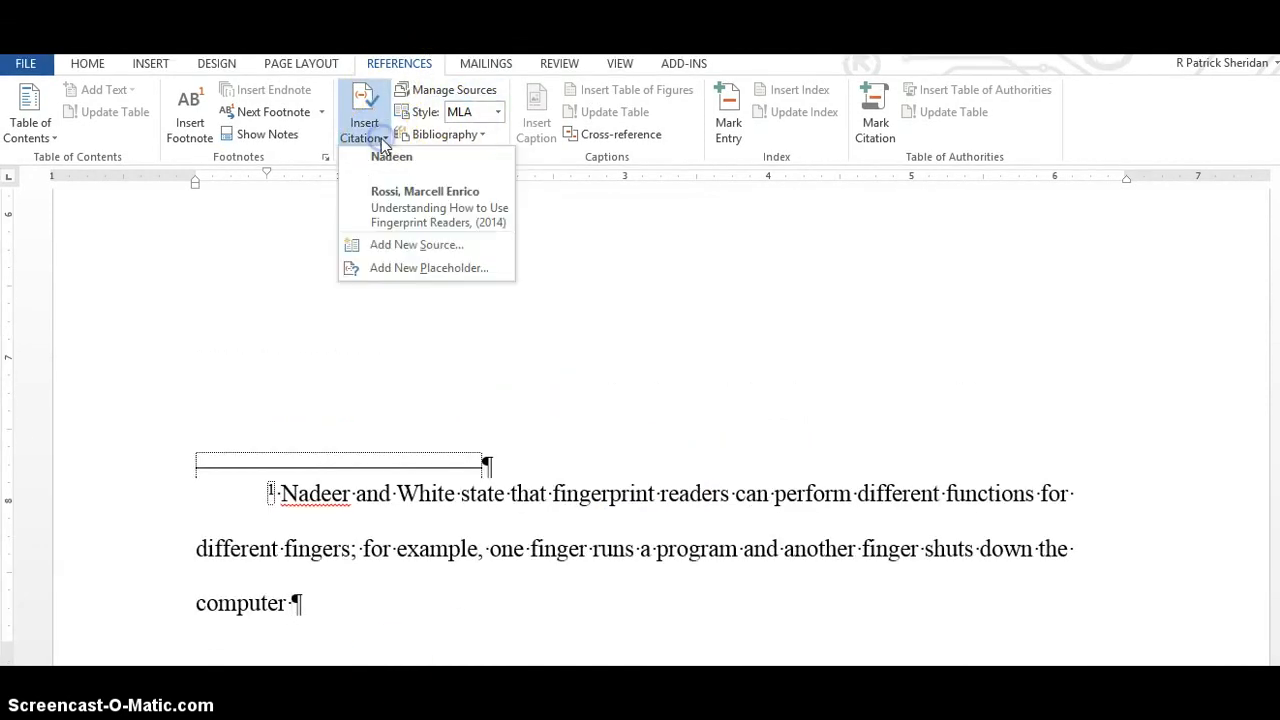
left_click(414, 268)
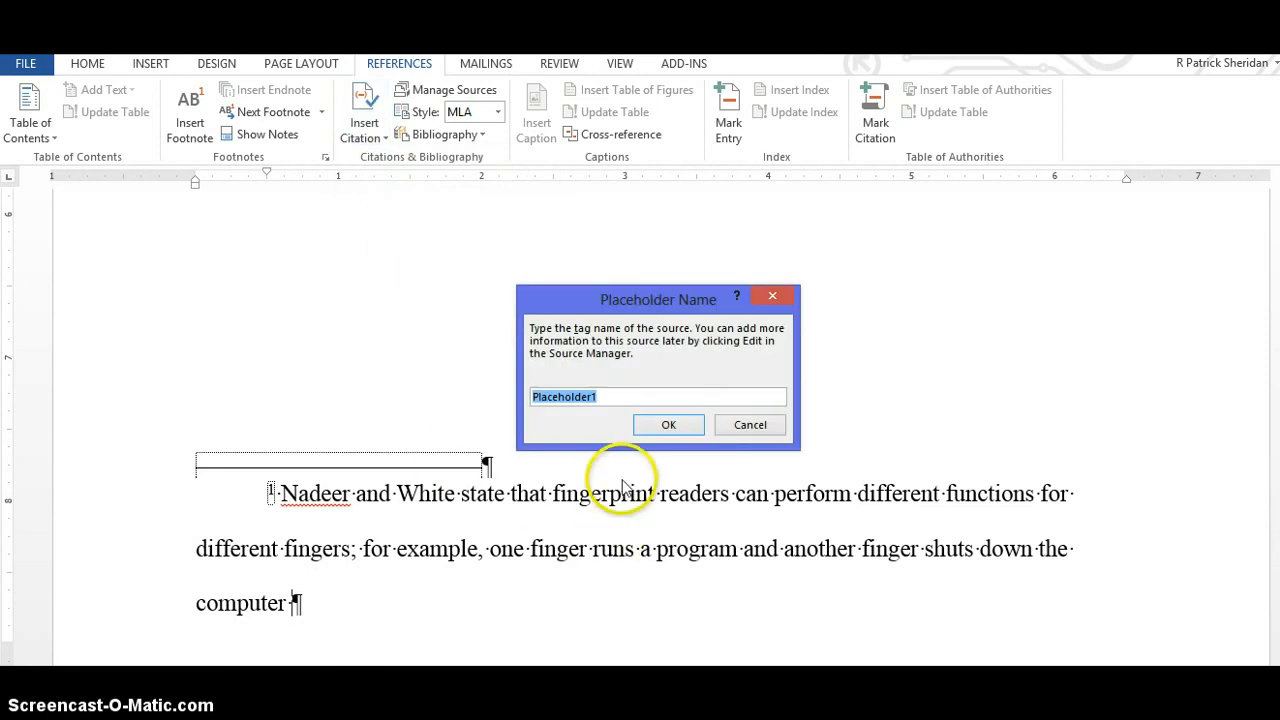
type("Nadee")
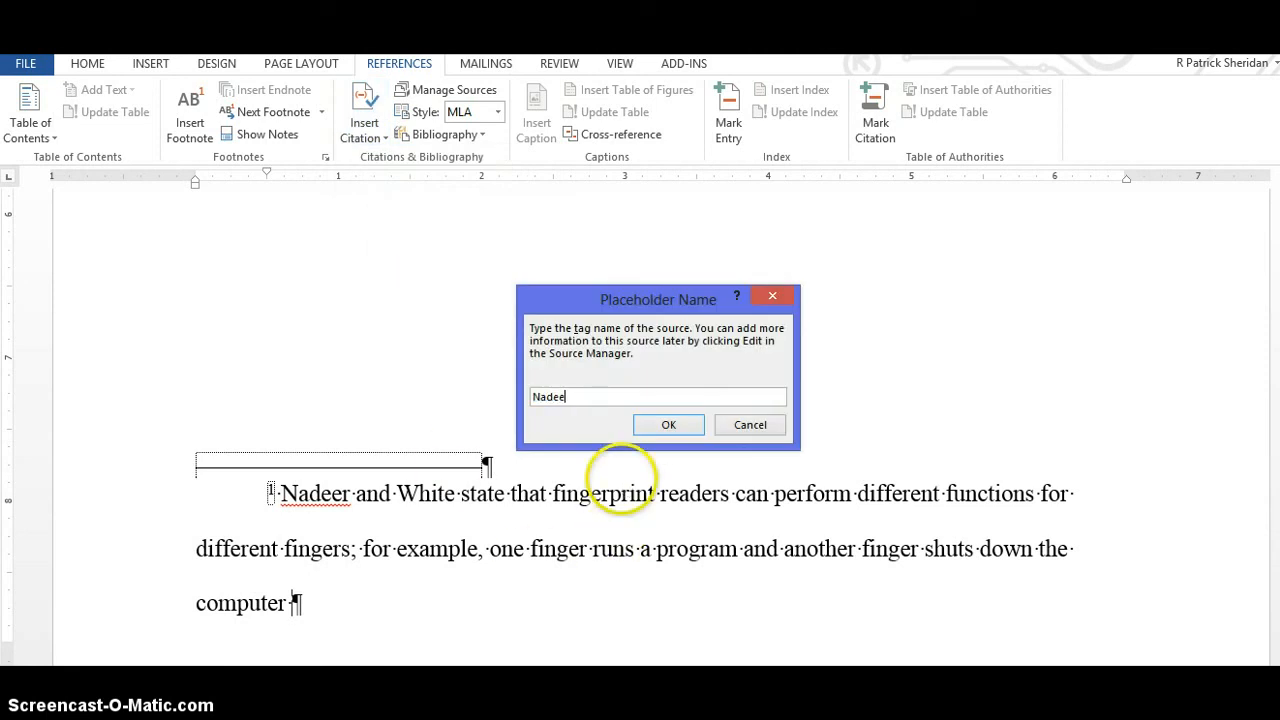
type("n")
left_click(675, 424)
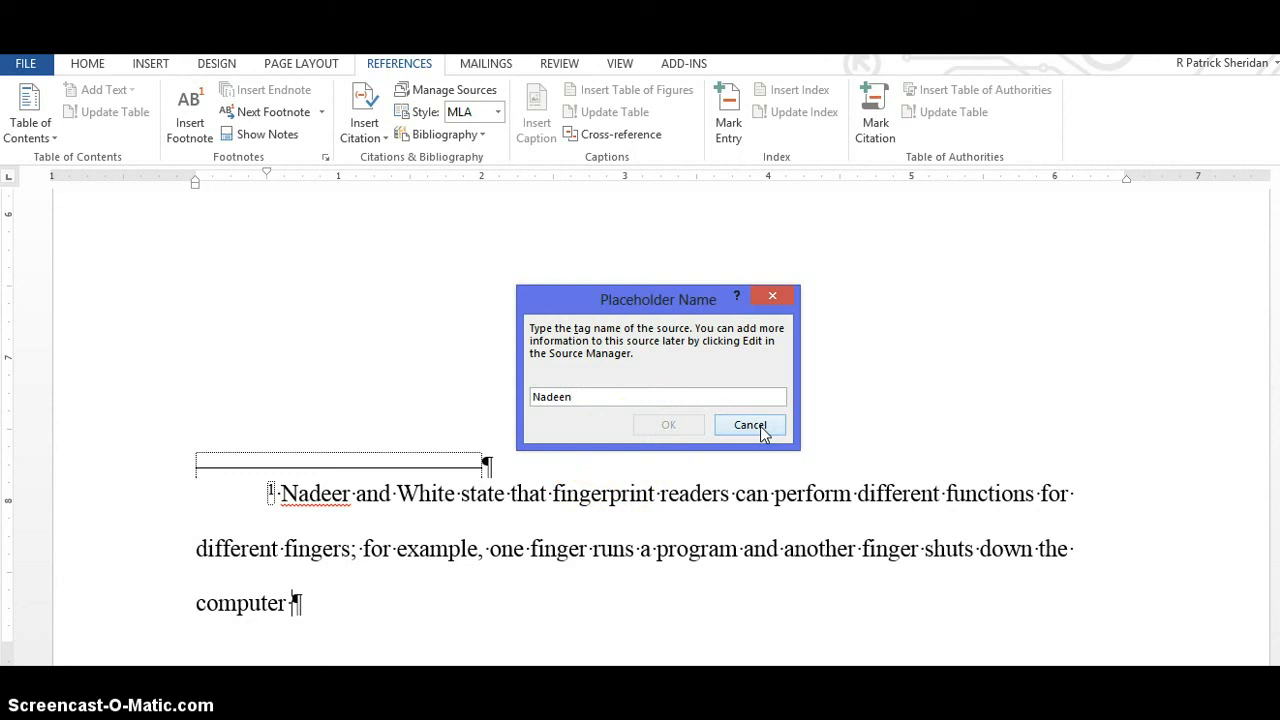
left_click(750, 425)
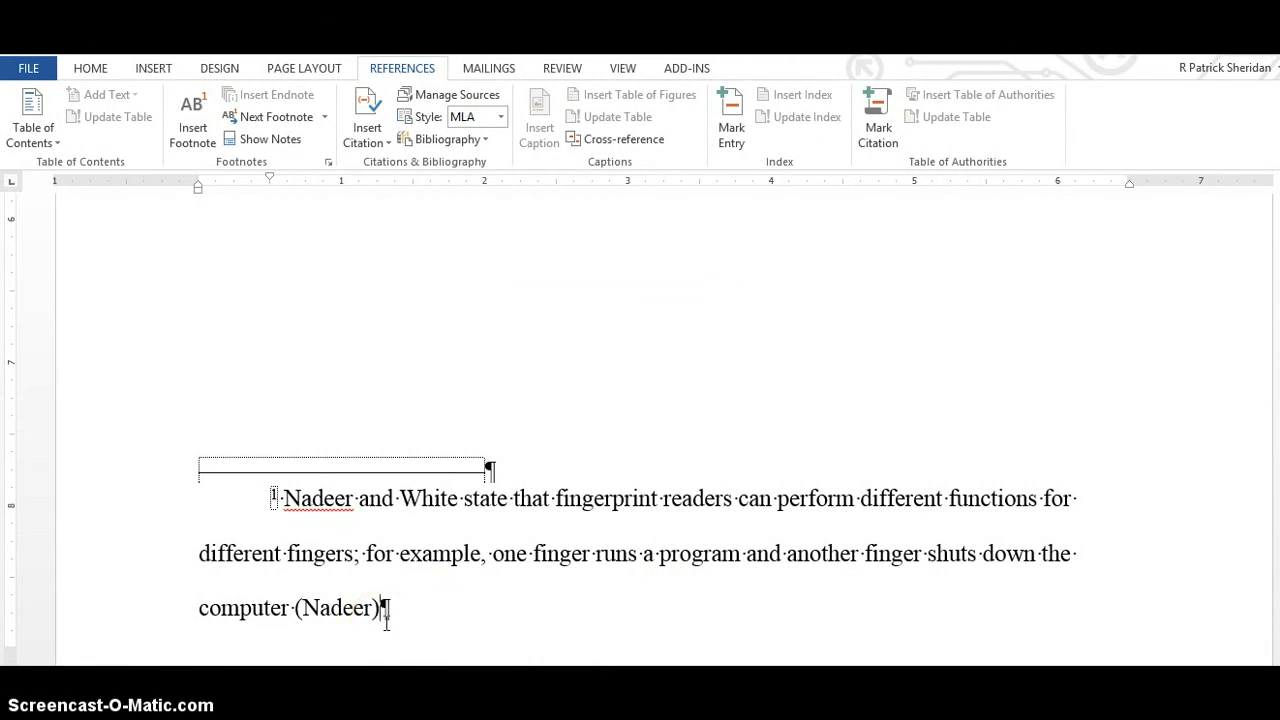
- Edit the source behind the footnote's placeholder citation and add the first author's last, first and middle names
left_click(340, 614)
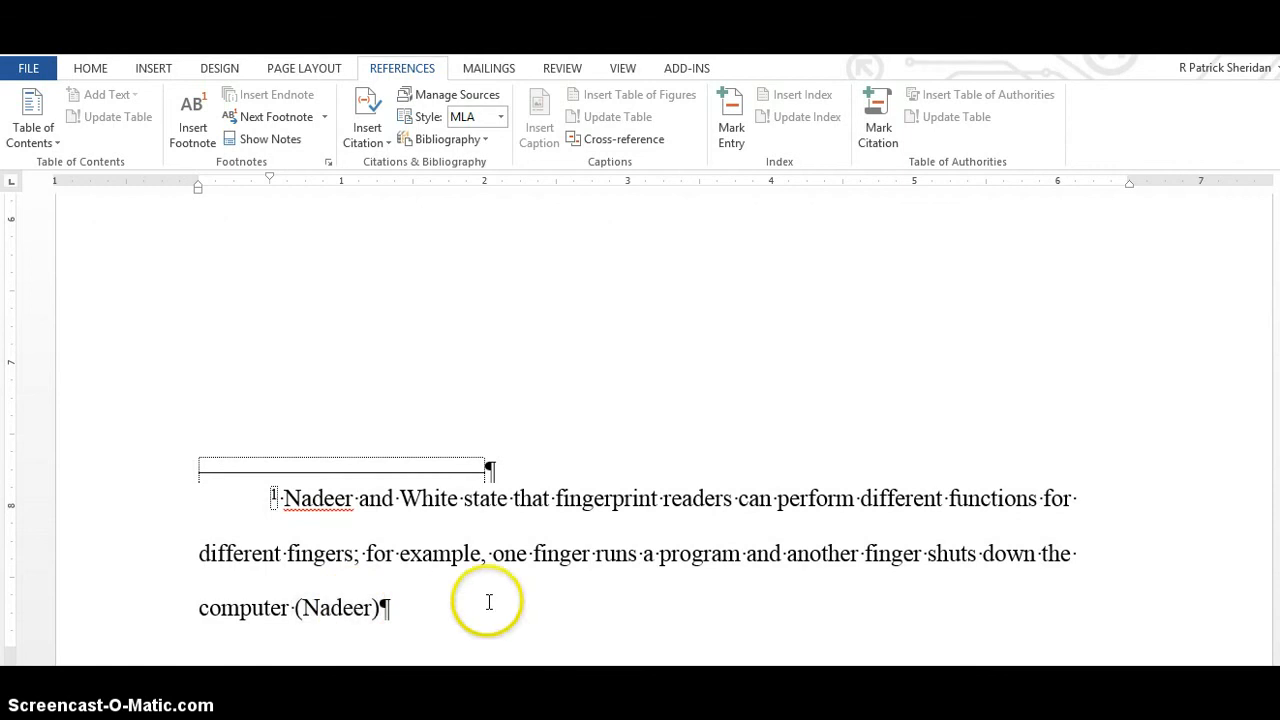
left_click(355, 612)
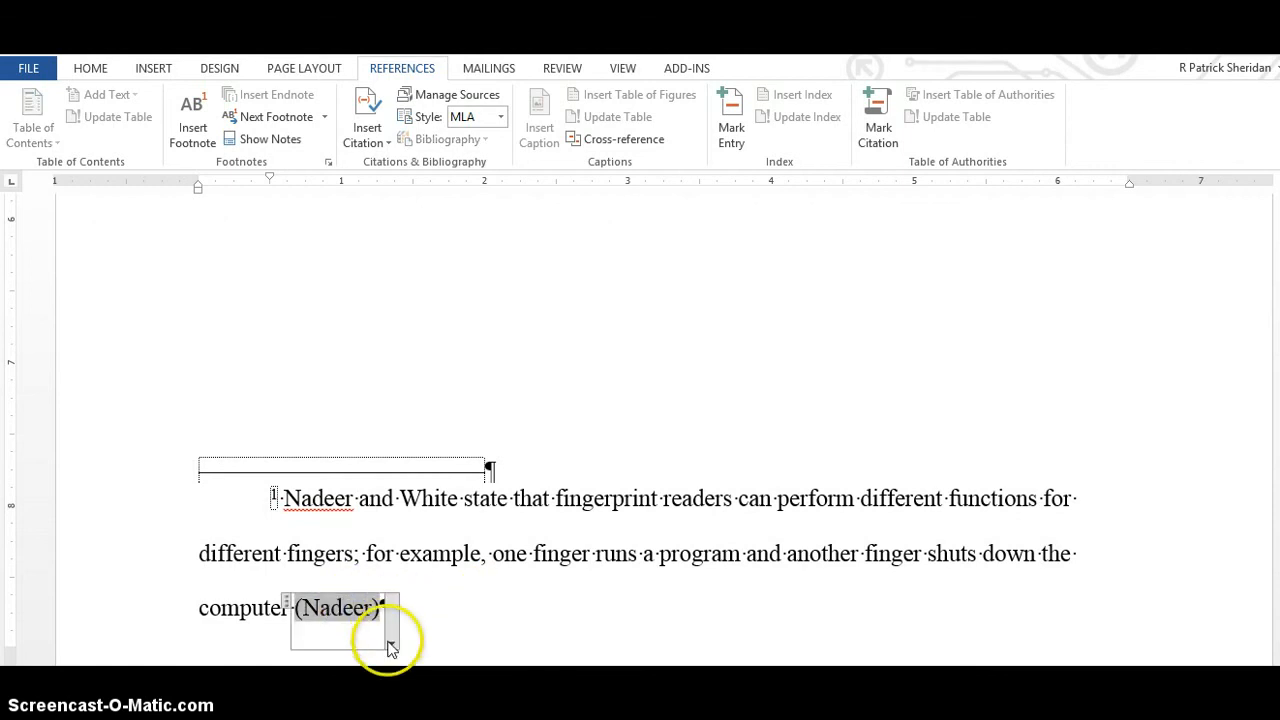
left_click(391, 643)
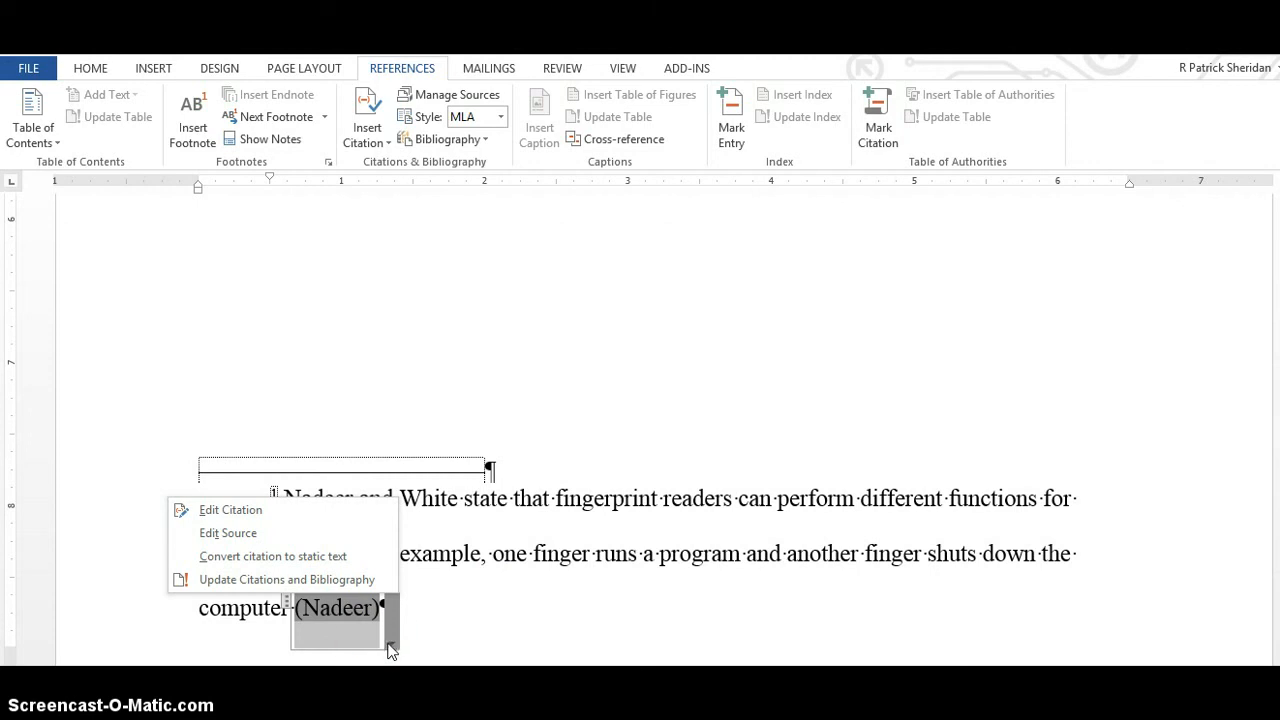
left_click(391, 643)
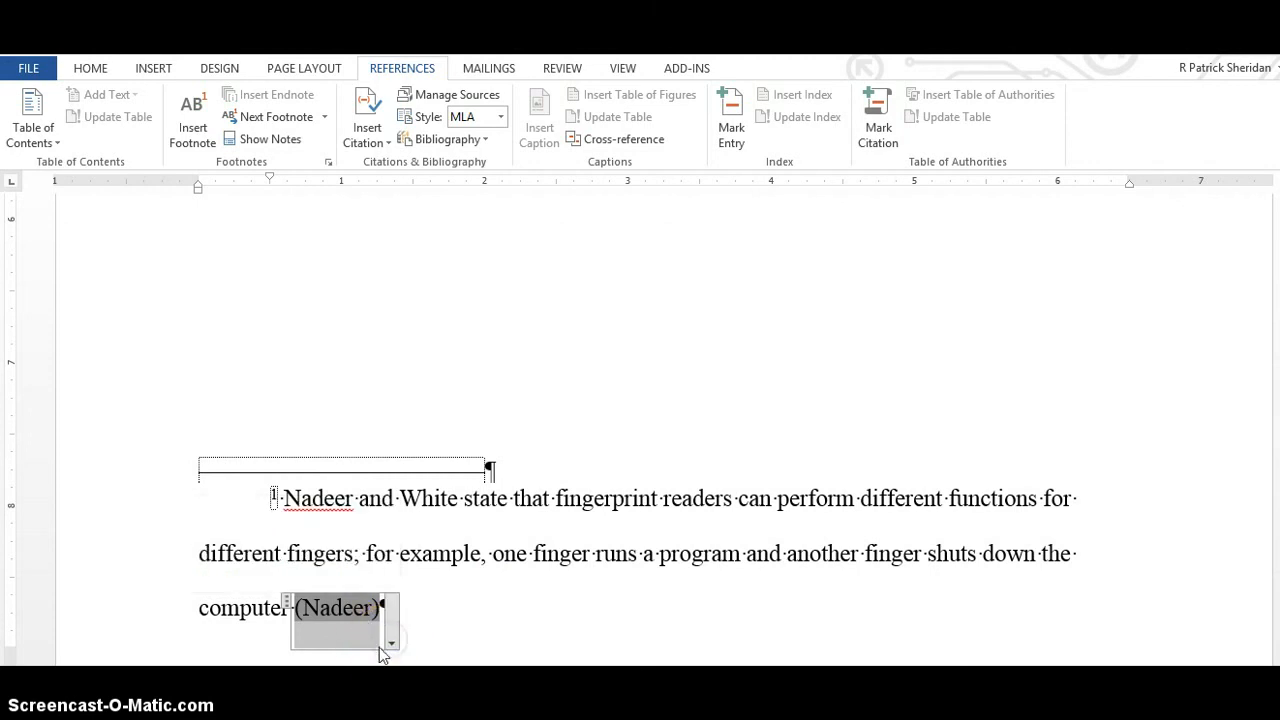
left_click(391, 643)
left_click(235, 535)
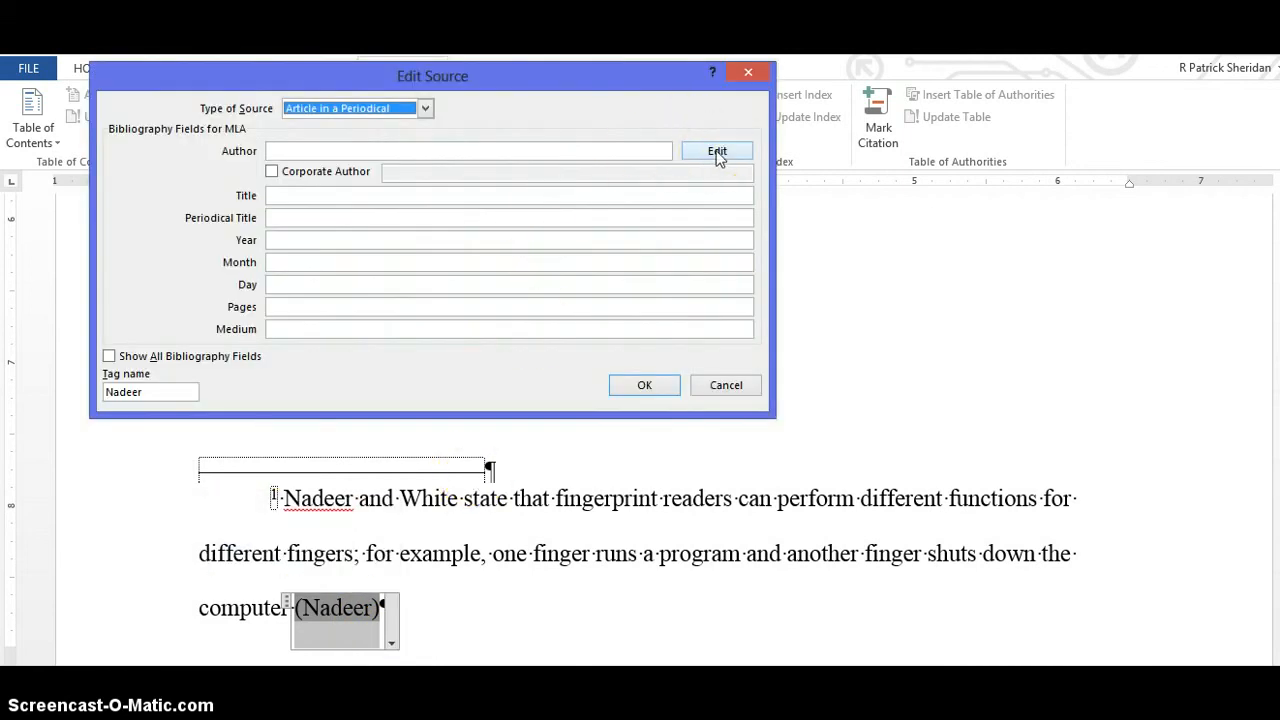
left_click(717, 152)
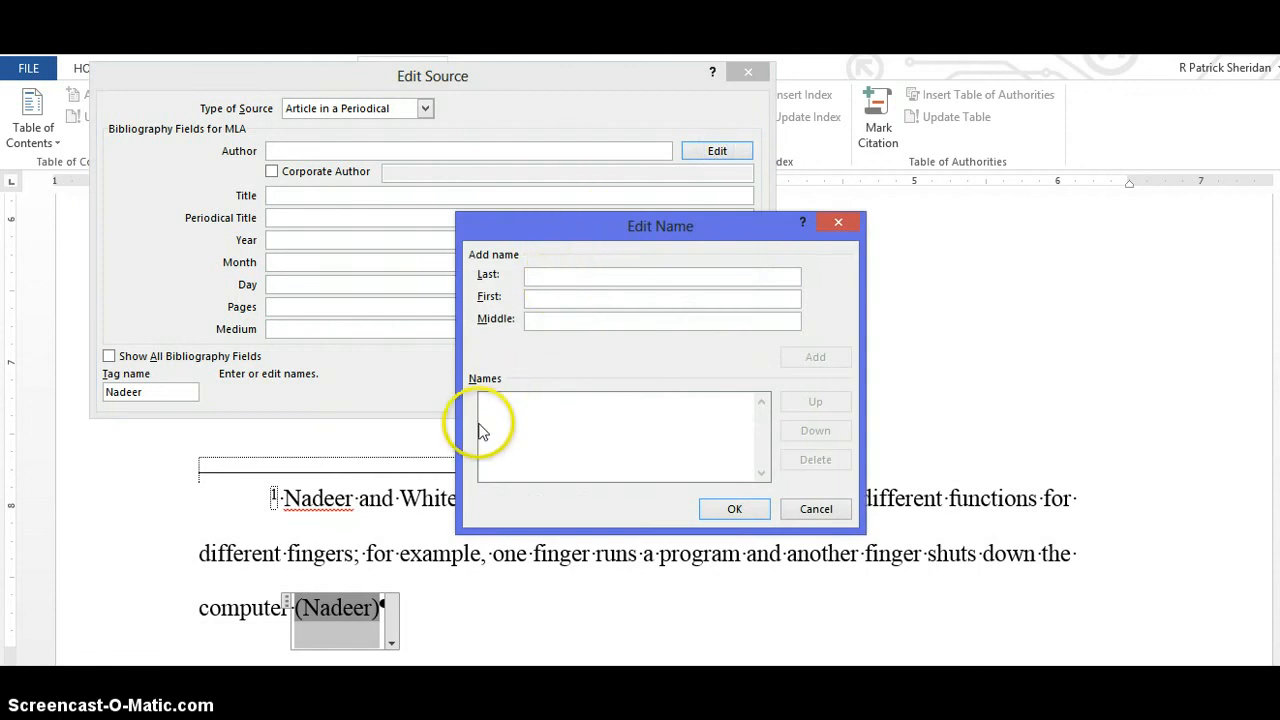
left_click(560, 321)
type("Sti")
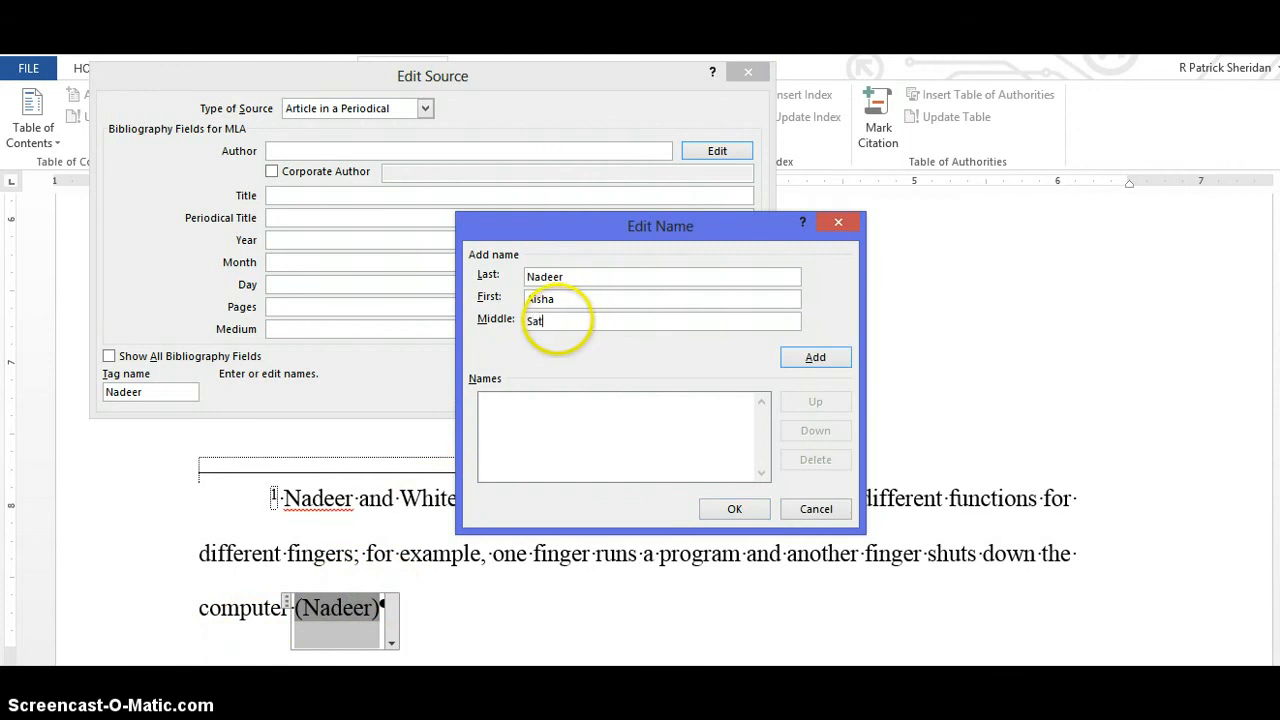
left_click(816, 357)
- Add the second author's full name and complete the source as a Book: Biometric Security, 2014, Chicago, Windy City Press, Print
left_click(537, 276)
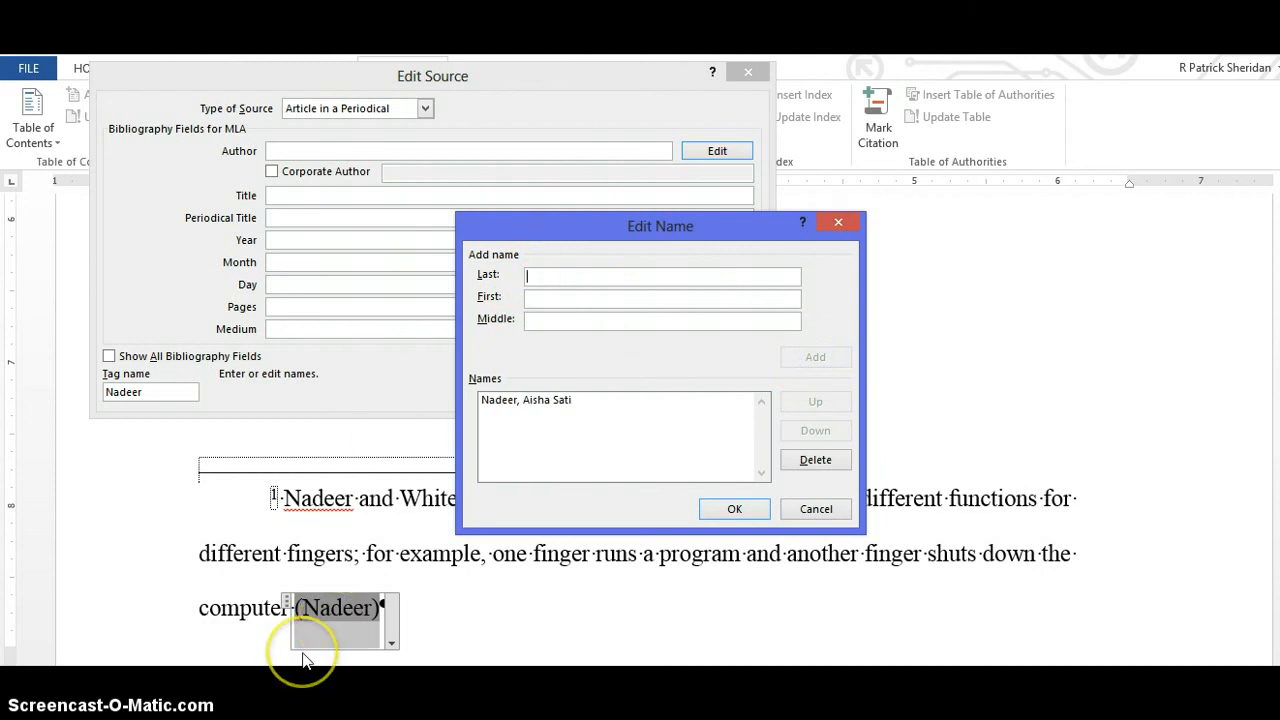
type("White")
key("Tab")
type("Jonathon")
key("Tab")
type("Richard")
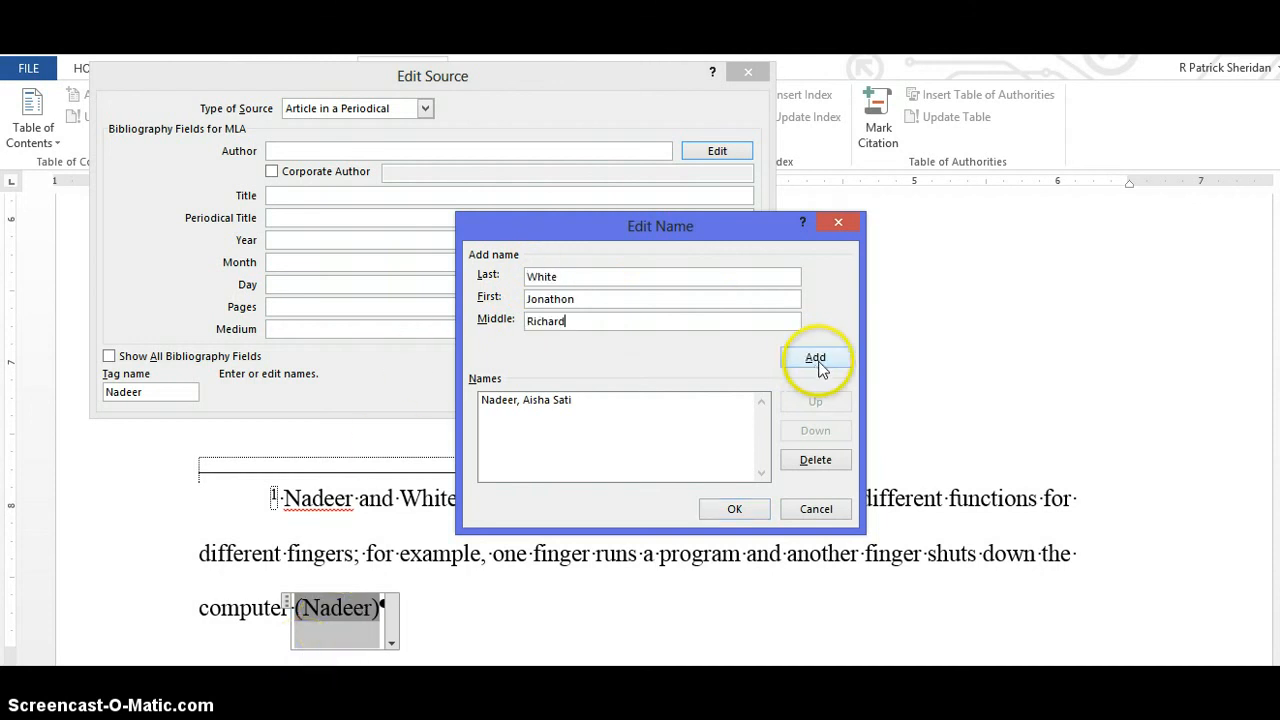
left_click(816, 360)
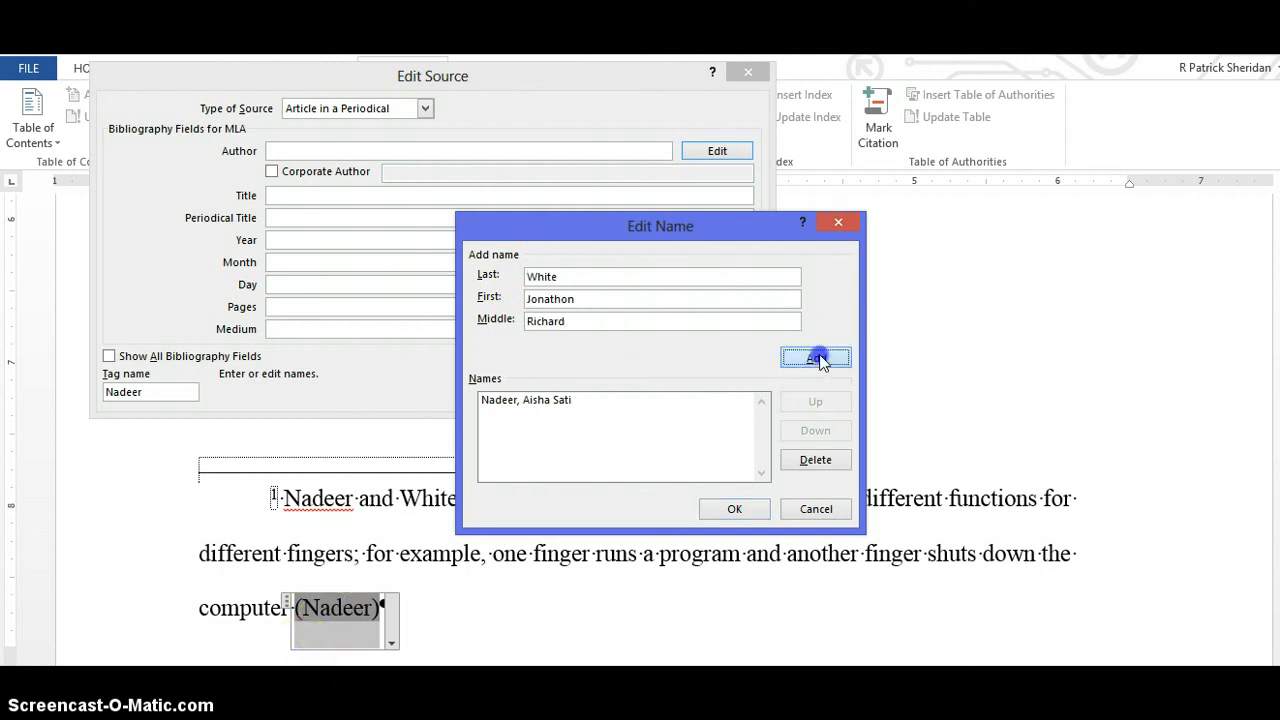
left_click(734, 509)
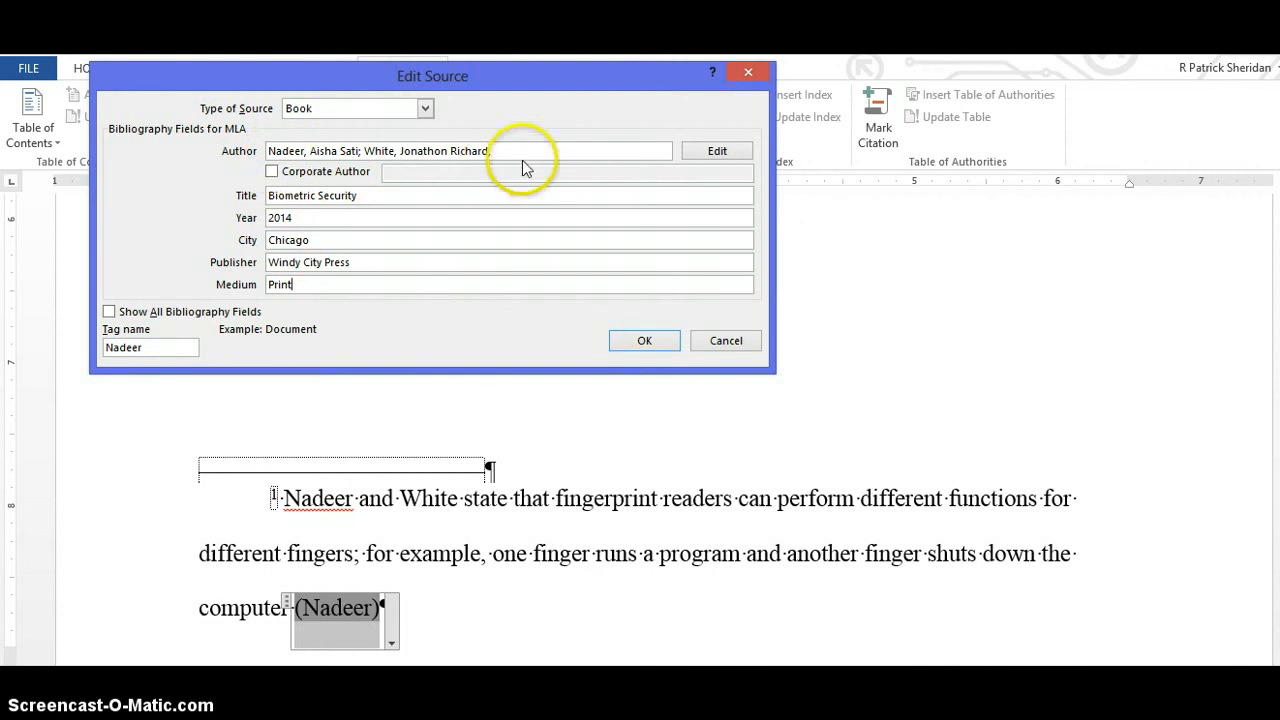
left_click(644, 343)
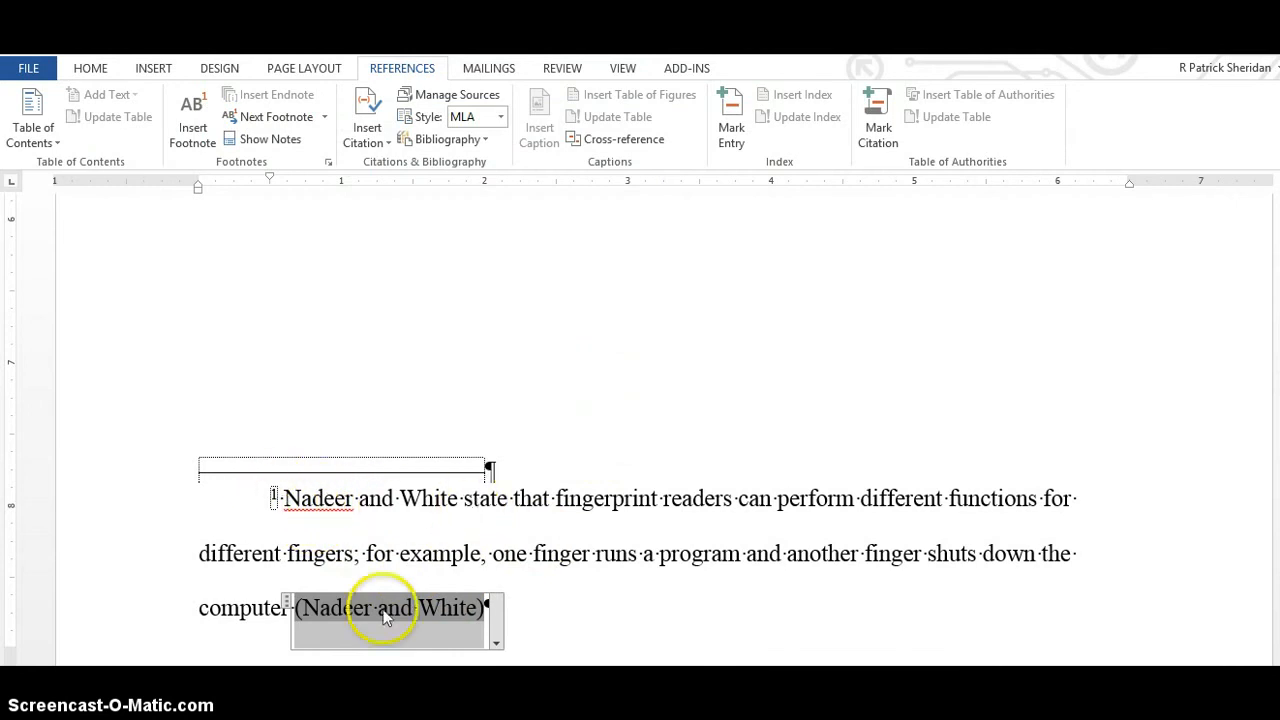
- Edit the footnote citation to suppress the author and title and show the page numbers instead
left_click(496, 644)
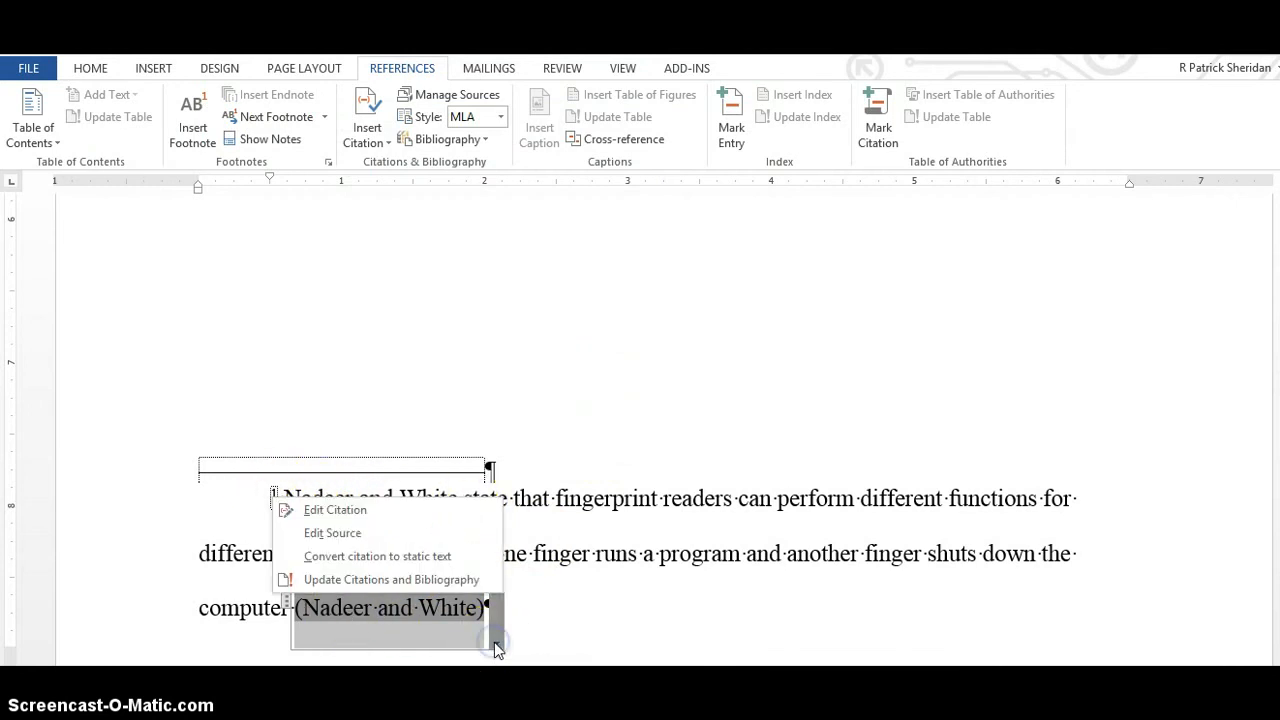
left_click(362, 520)
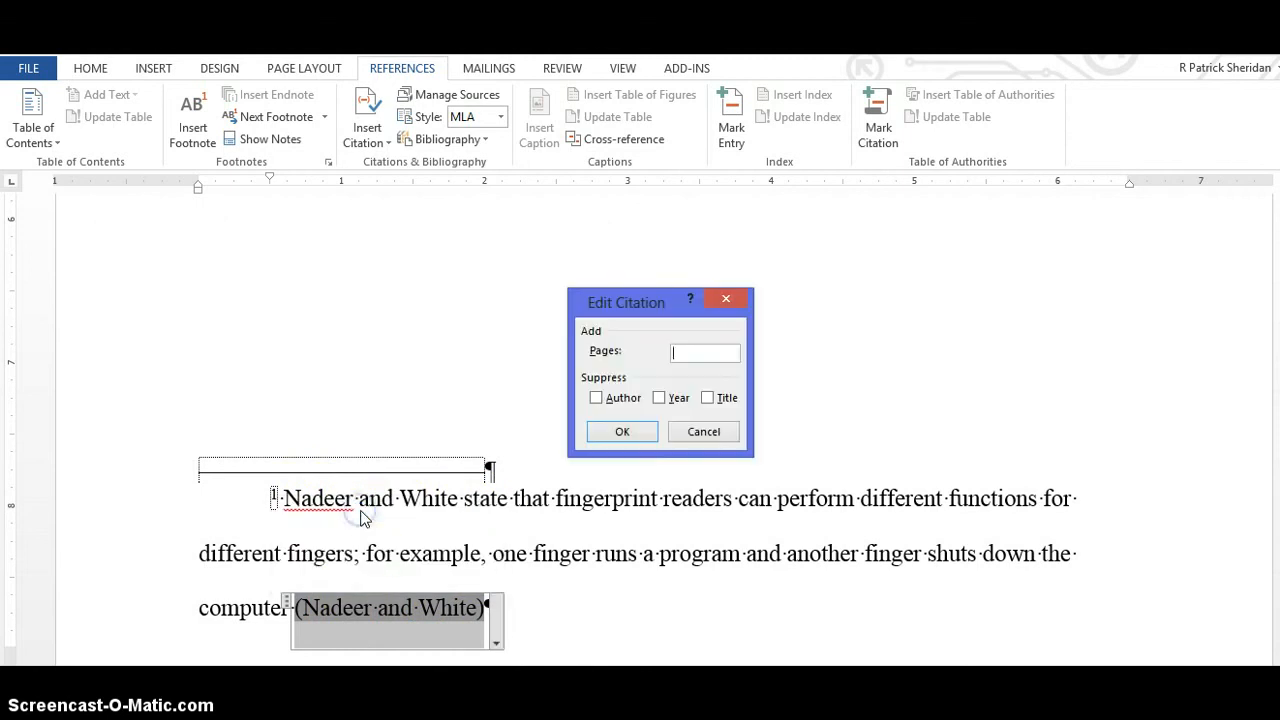
left_click(596, 399)
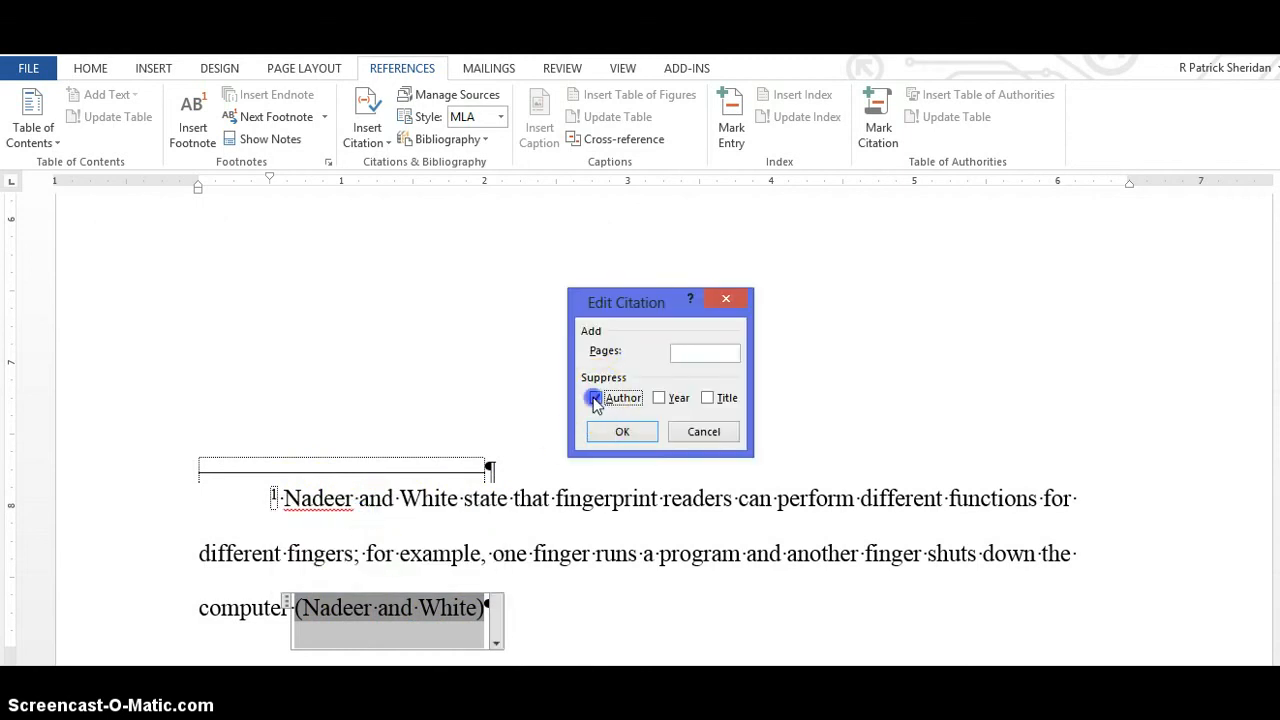
left_click(708, 399)
left_click(697, 353)
left_click(630, 430)
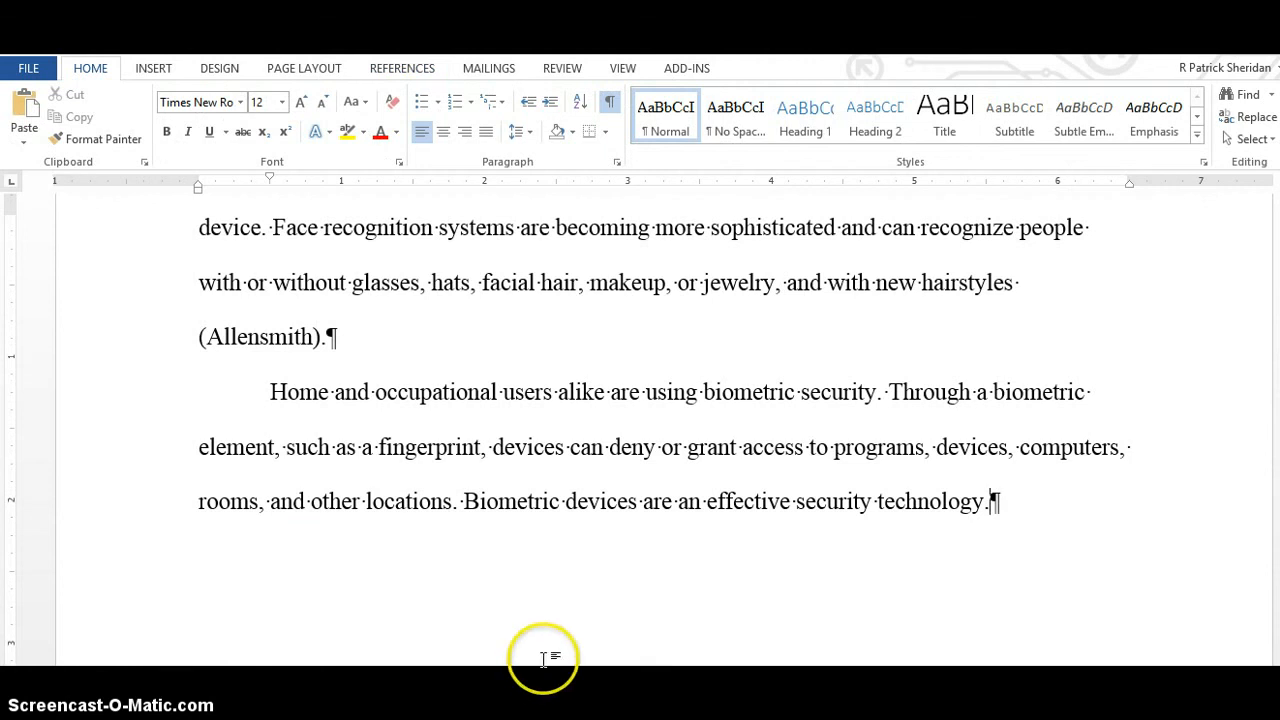
- Insert a page break after the paper's last paragraph and remove the first-line indent on the new page
left_click(152, 67)
left_click(71, 141)
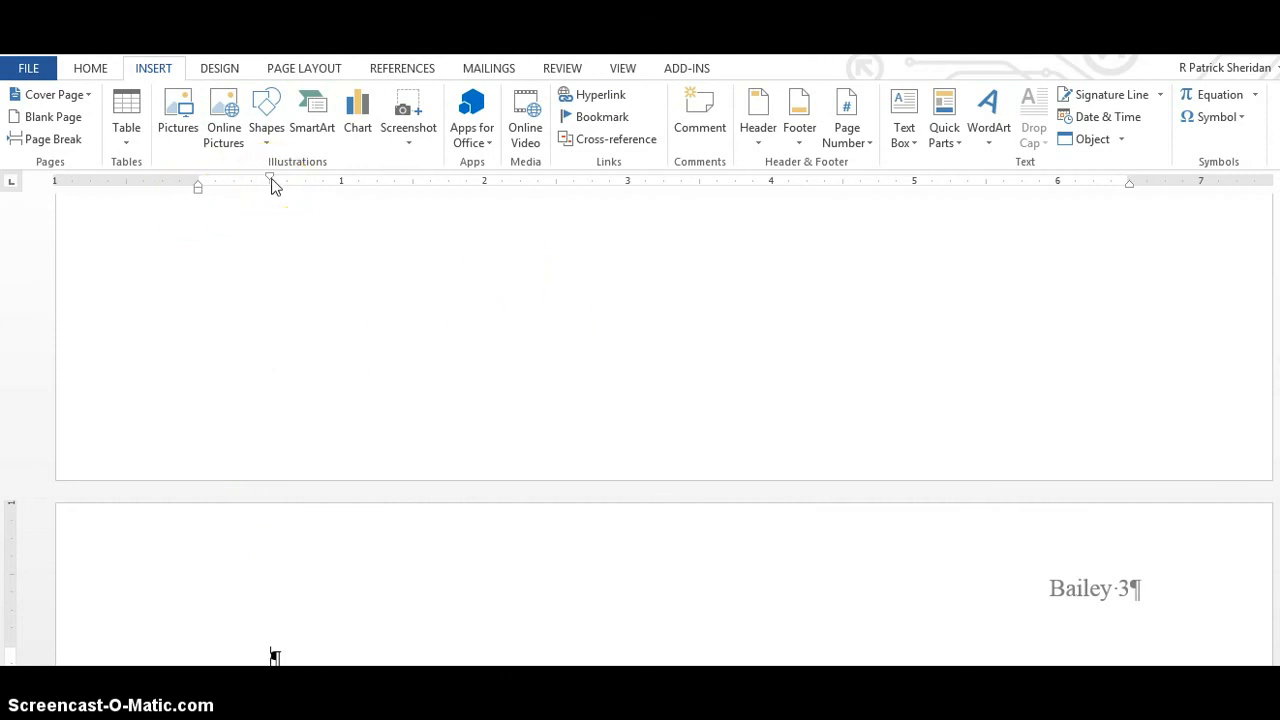
left_click_drag(269, 178, 198, 179)
- Enter the centered heading "Works Cited" on the first line of the new page
left_click(446, 466)
type("Works")
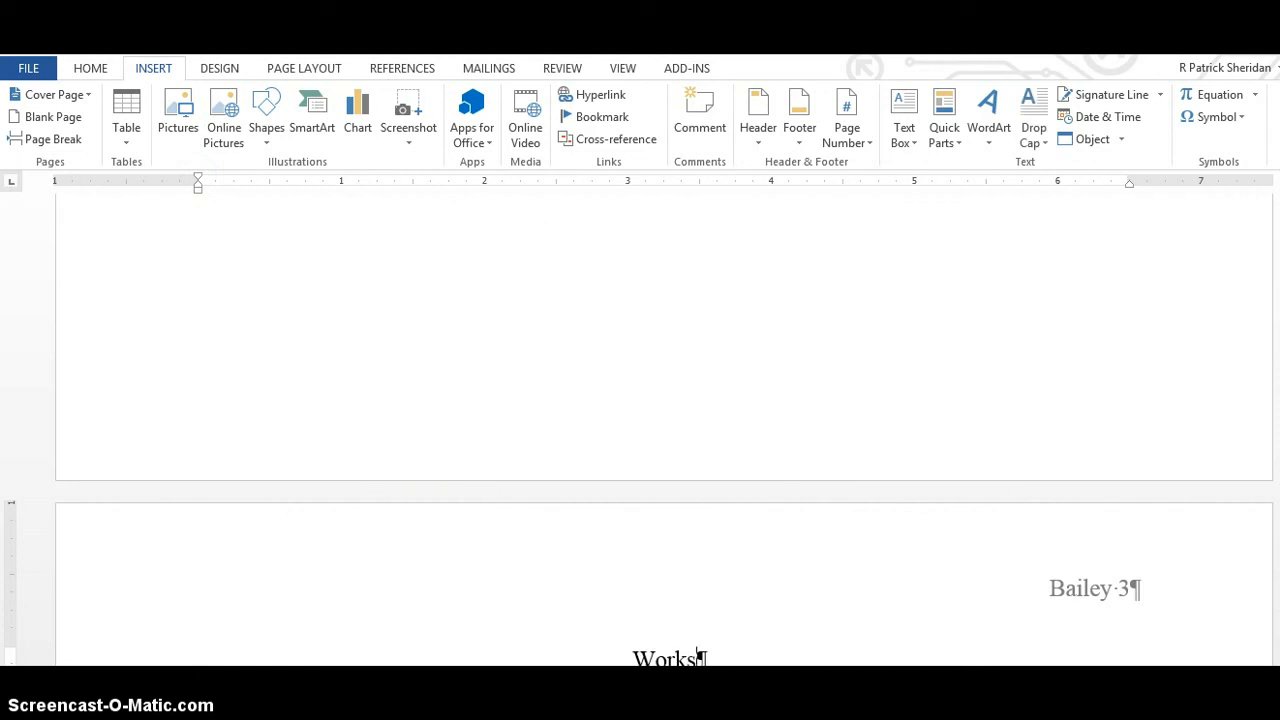
type(" Cited")
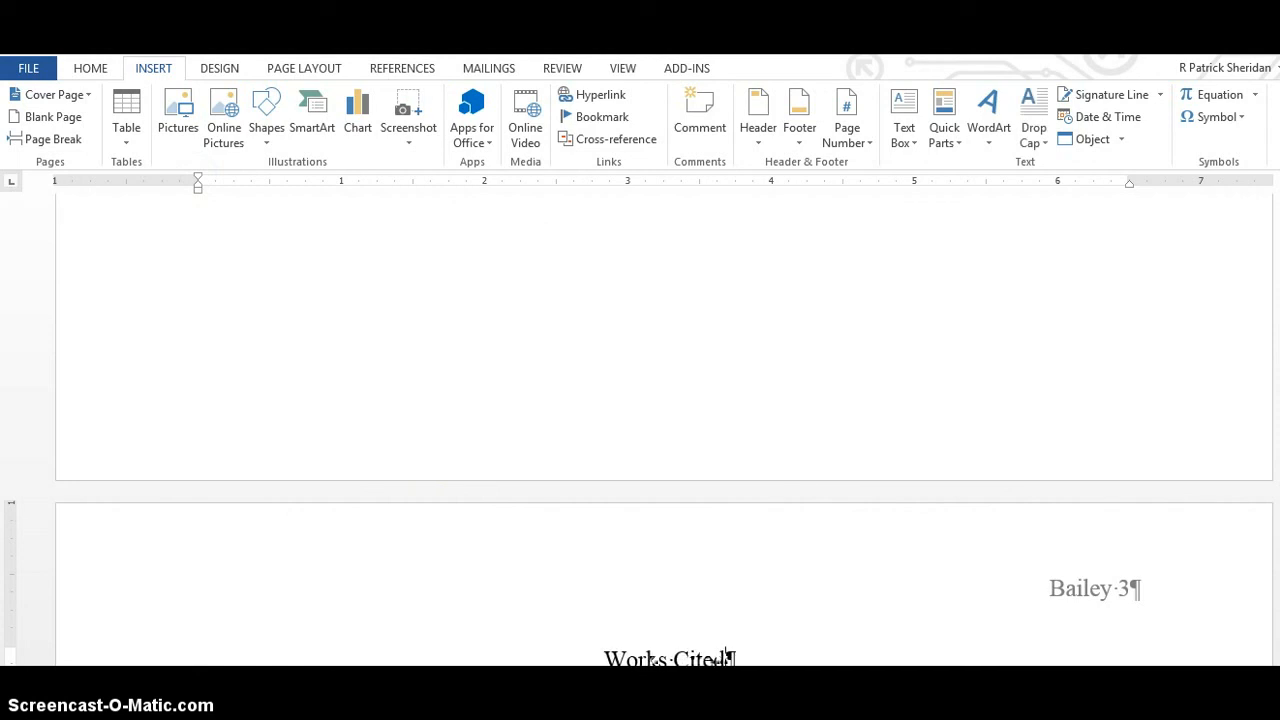
- Start a new left-aligned paragraph below the Works Cited heading
scroll(706, 325, "down", 5)
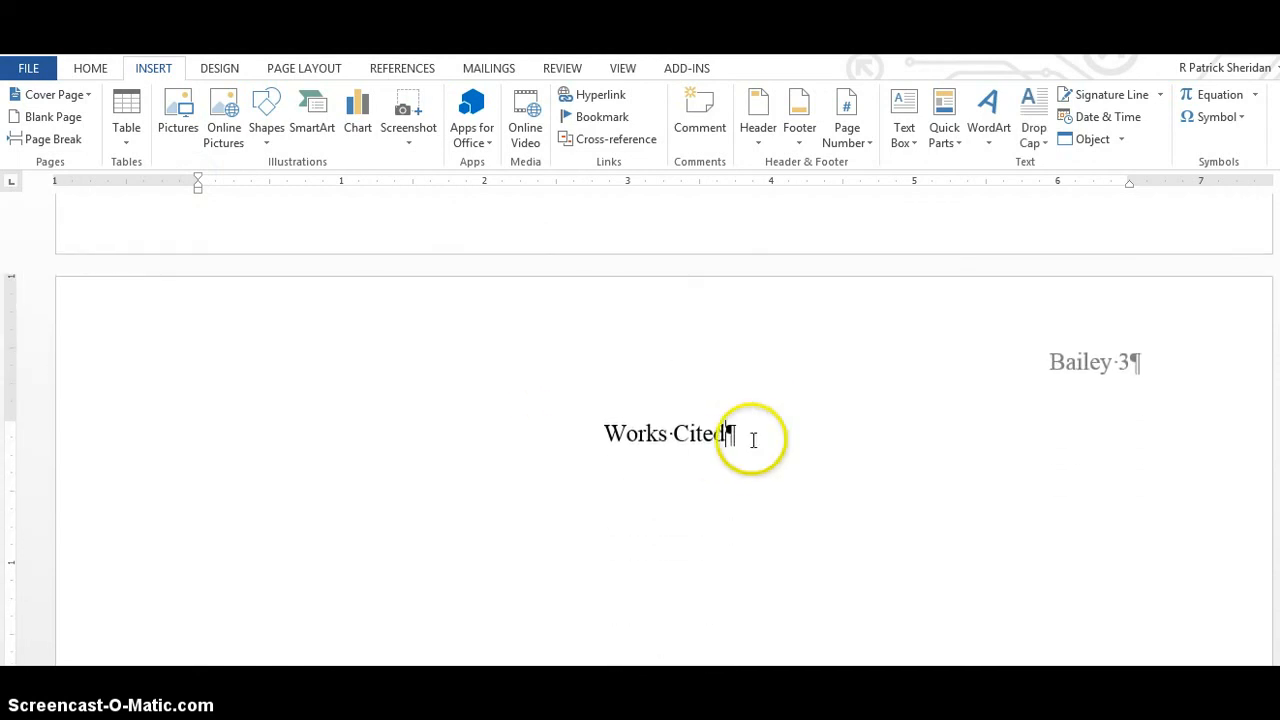
key("Return")
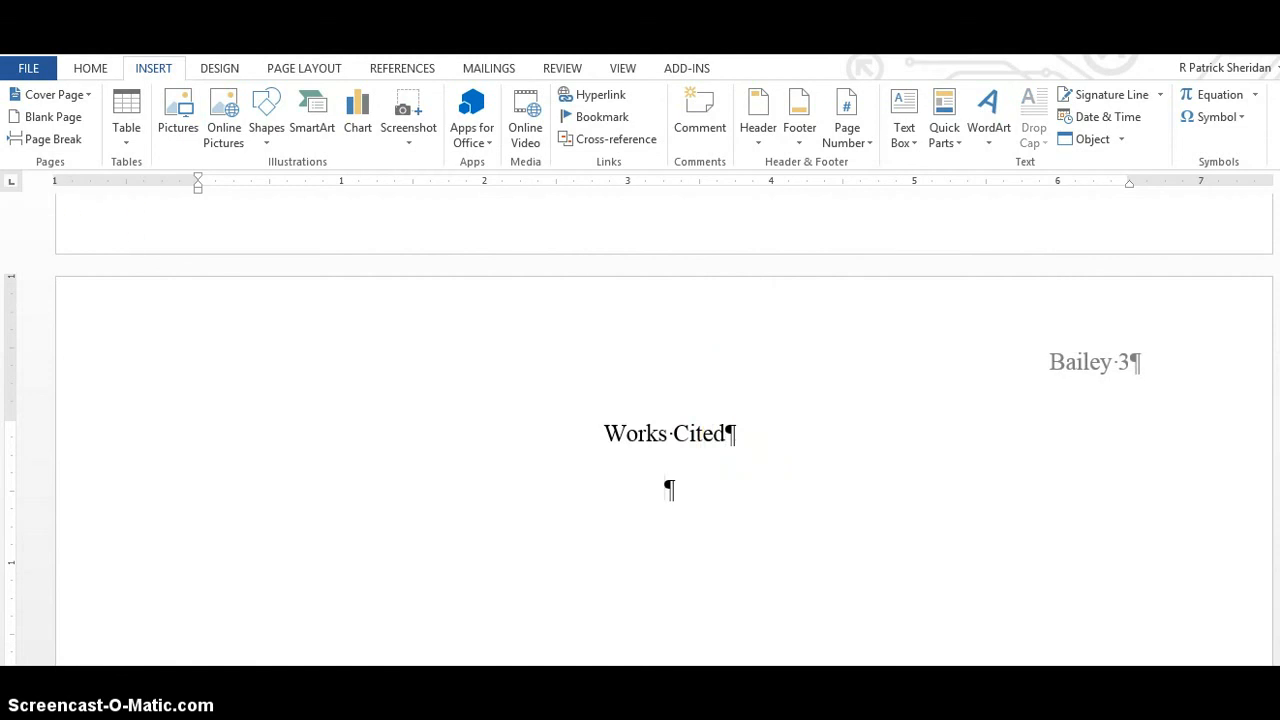
left_click(90, 68)
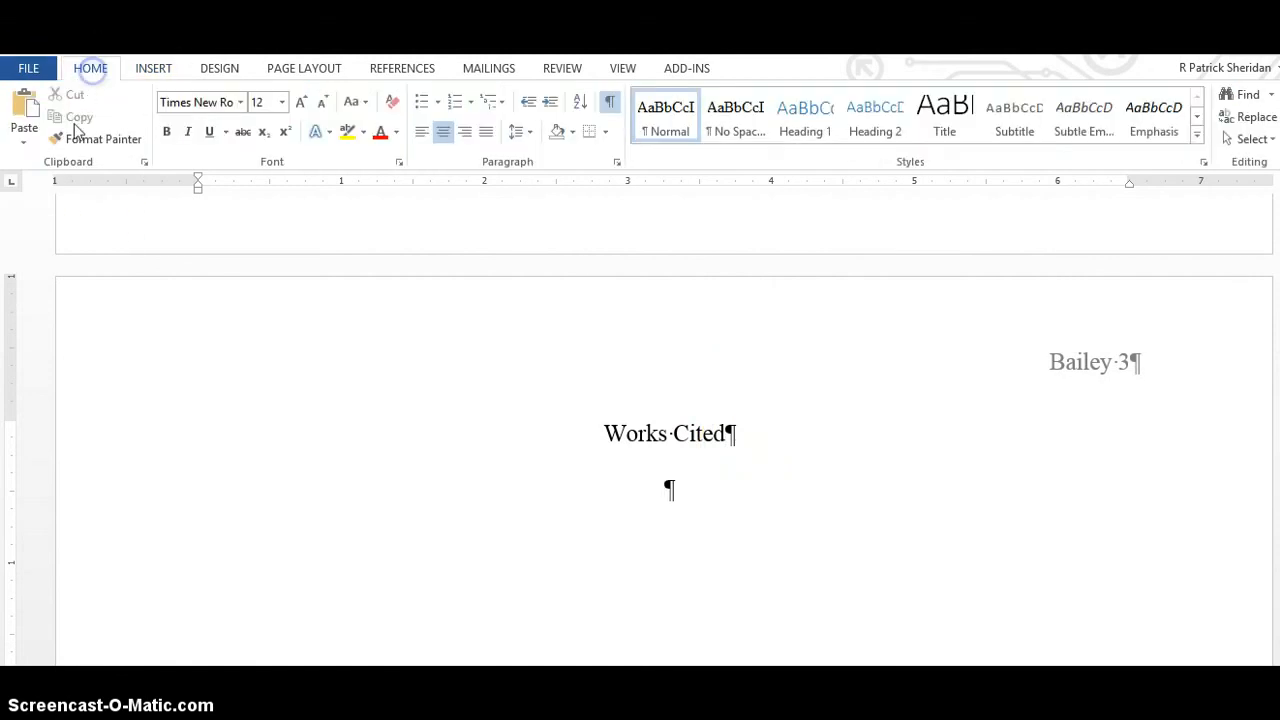
left_click(422, 132)
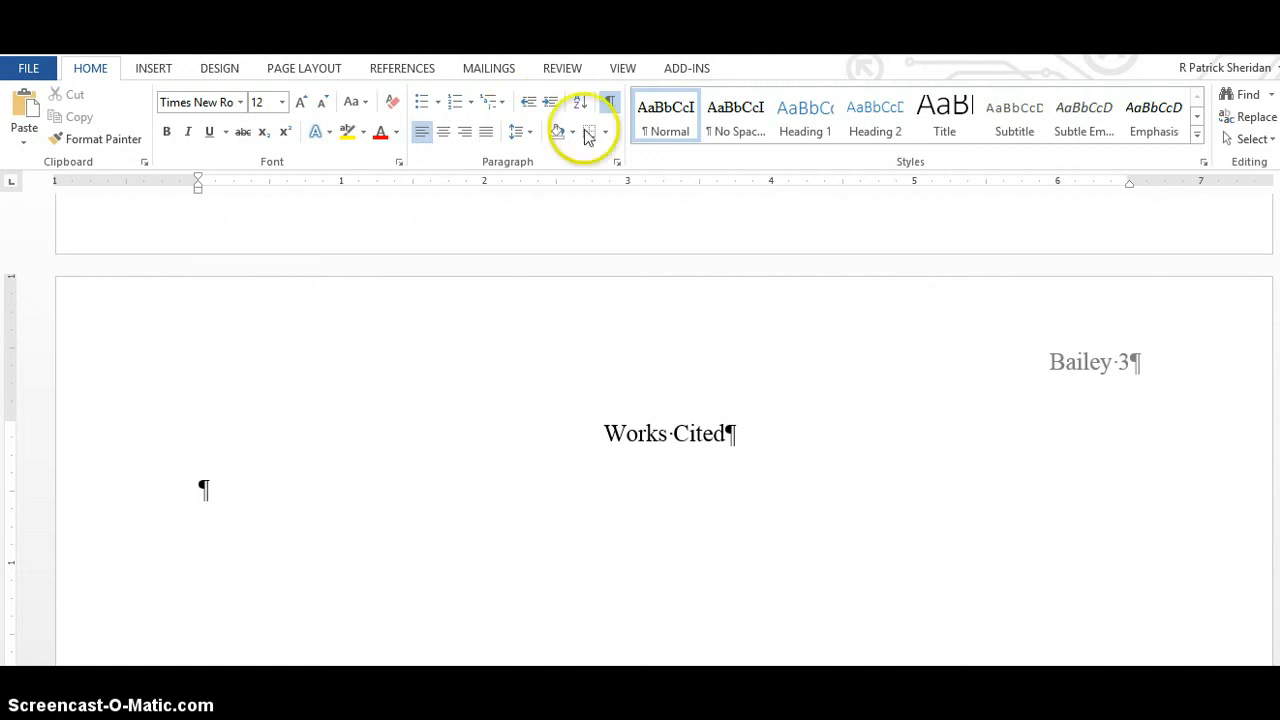
- Insert an MLA-style bibliography of all sources in the empty paragraph below the Works Cited heading
left_click(397, 76)
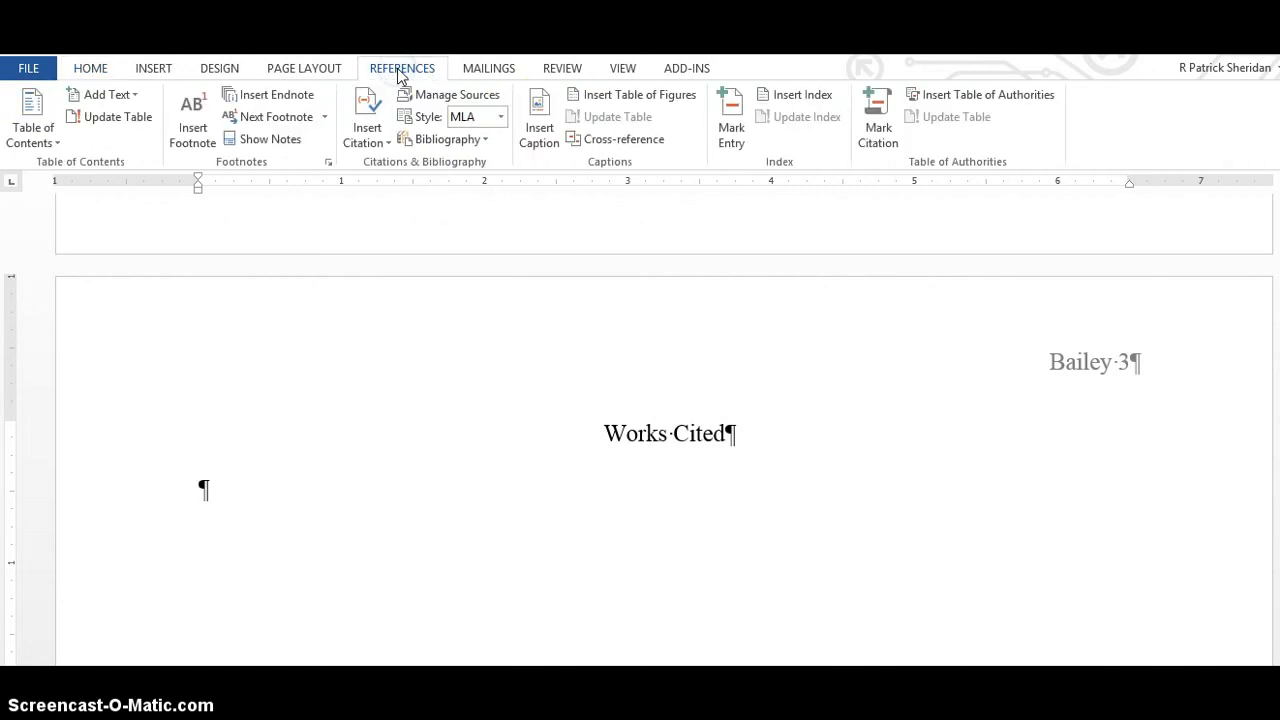
left_click(487, 142)
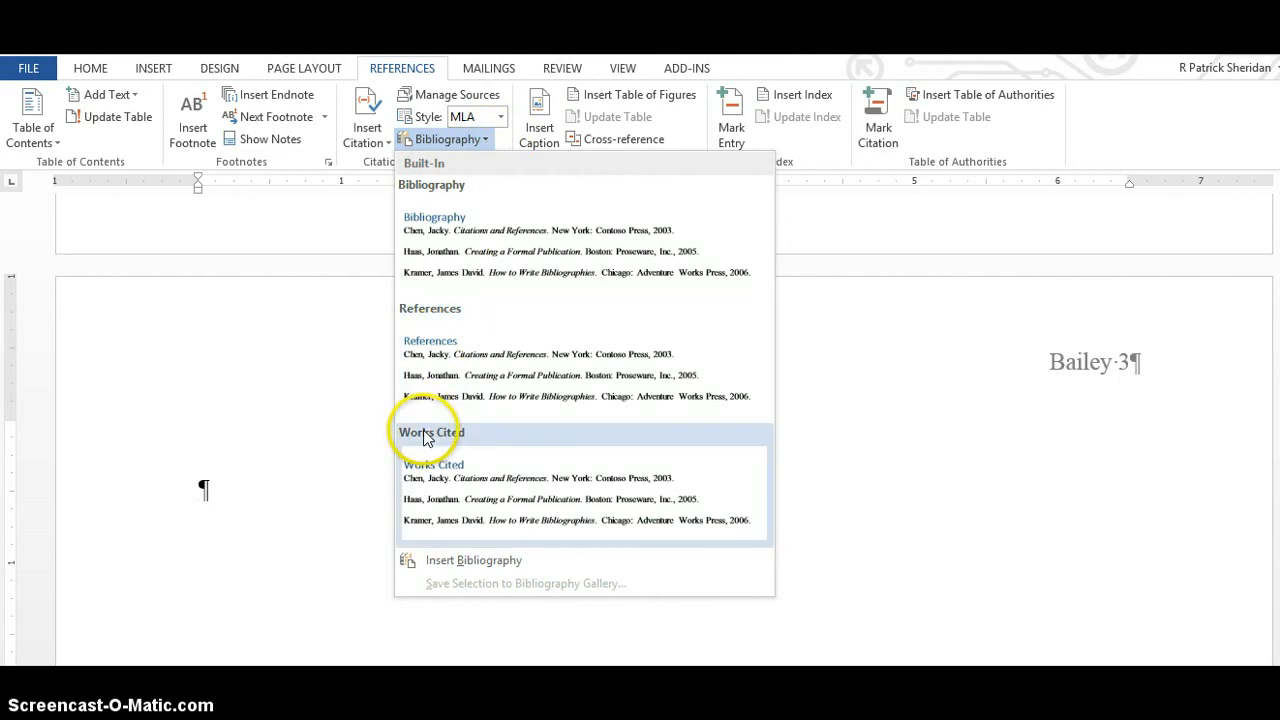
left_click(441, 562)
scroll(600, 530, "down", 3)
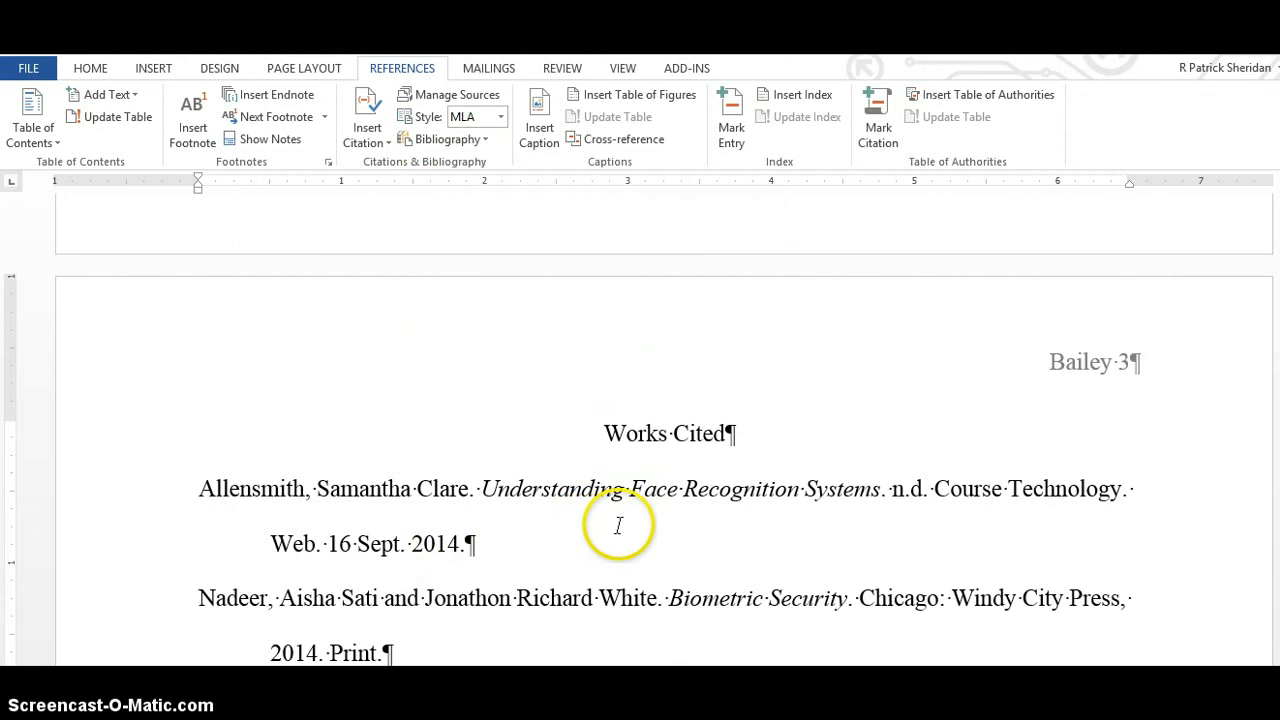
scroll(620, 525, "down", 1)
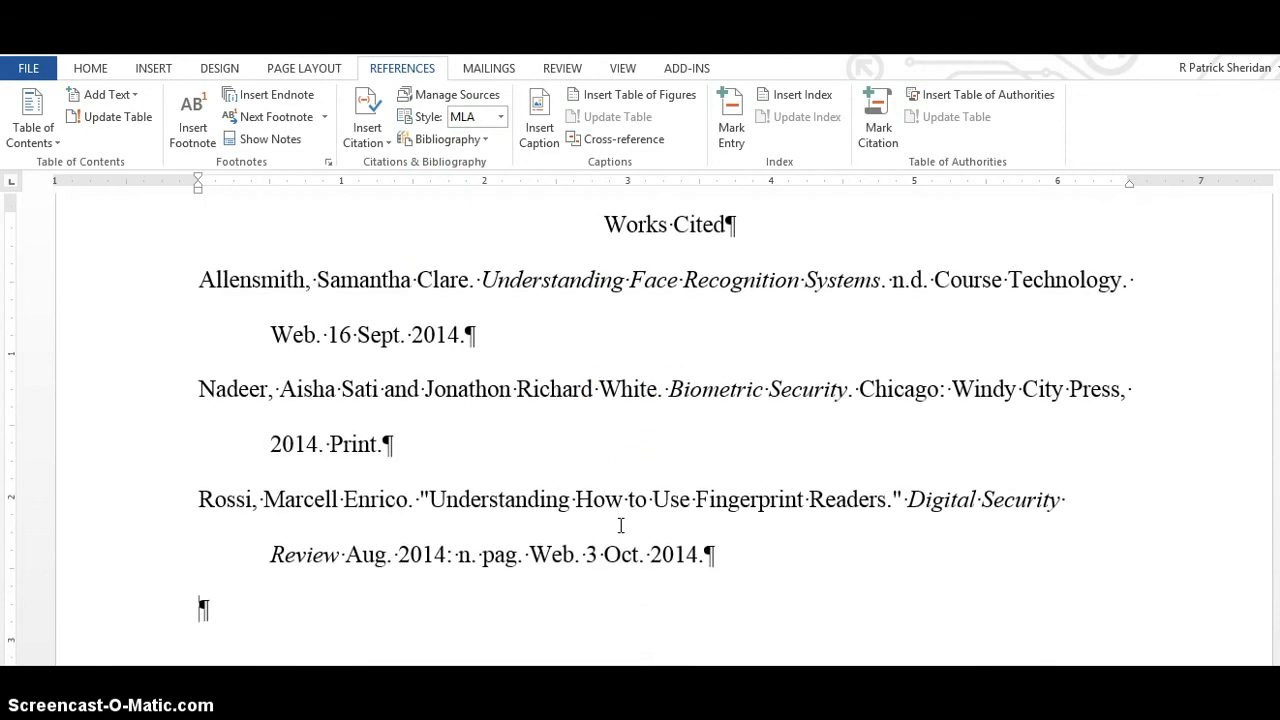
left_click(481, 401)
left_click(483, 395)
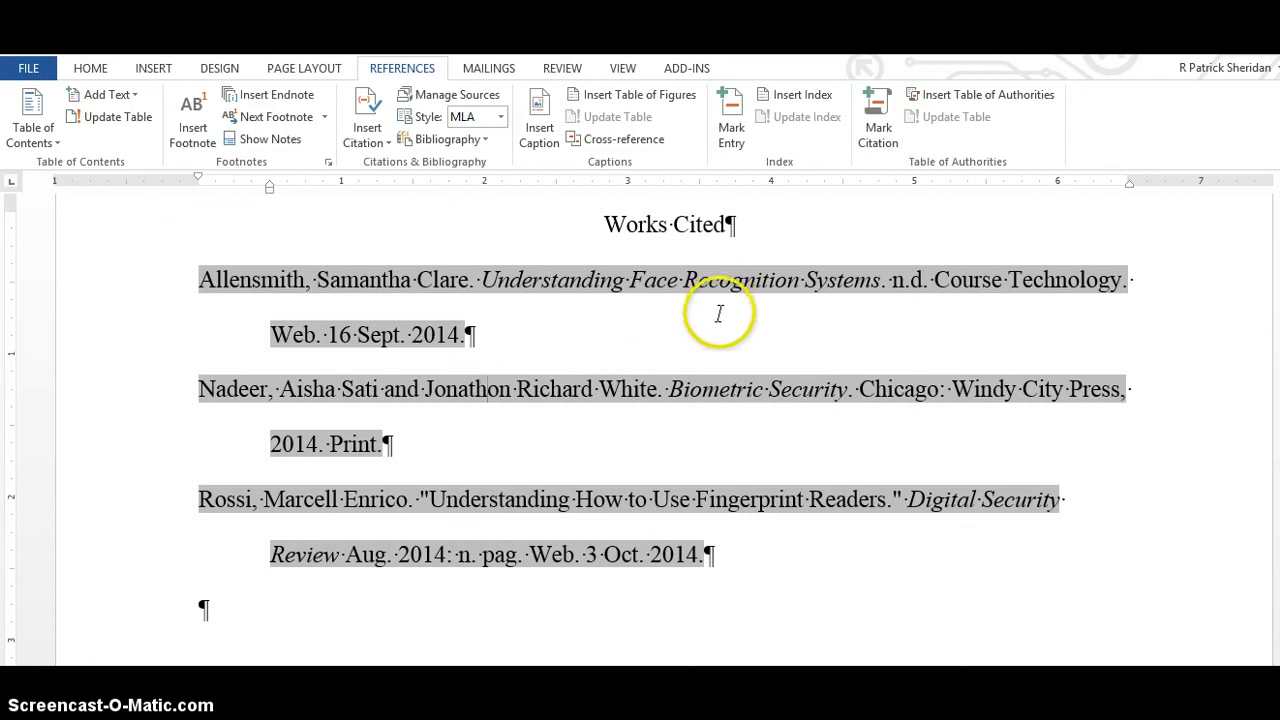
- Review the paper from the first-page header and heading down to the footnote reference and its note text
scroll(650, 405, "up", 1)
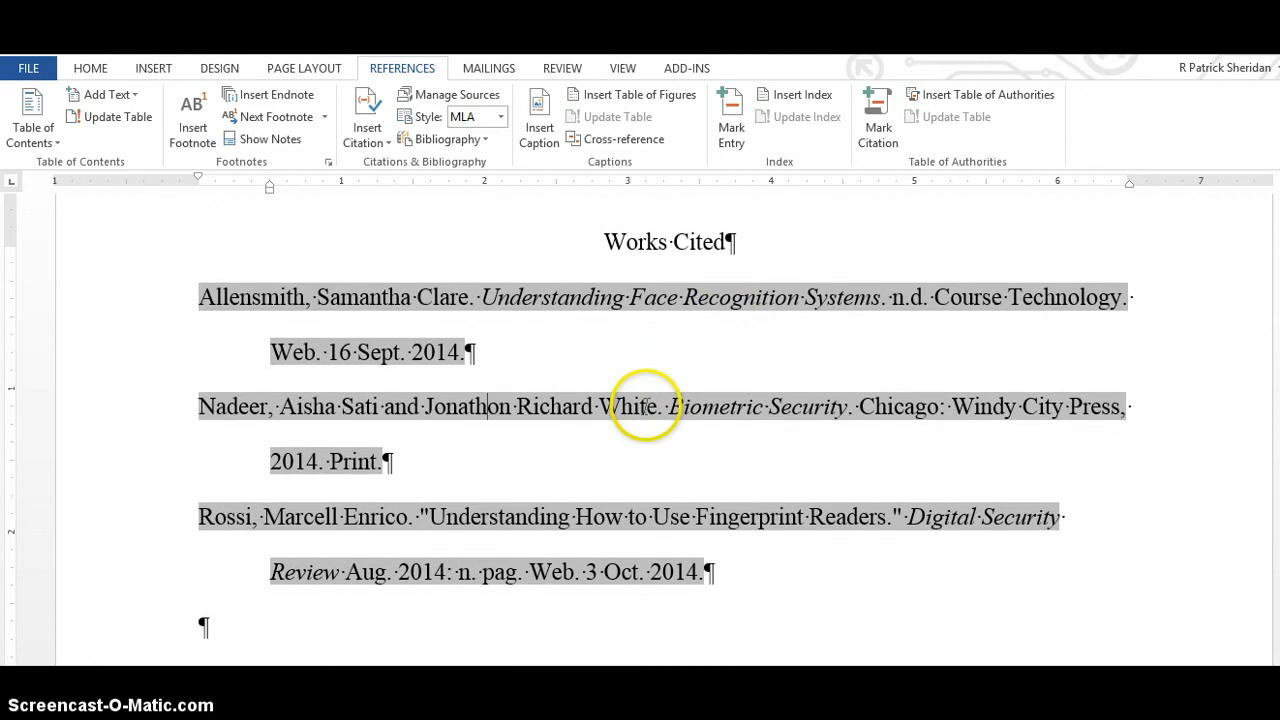
scroll(645, 406, "up", 8)
scroll(645, 406, "up", 20)
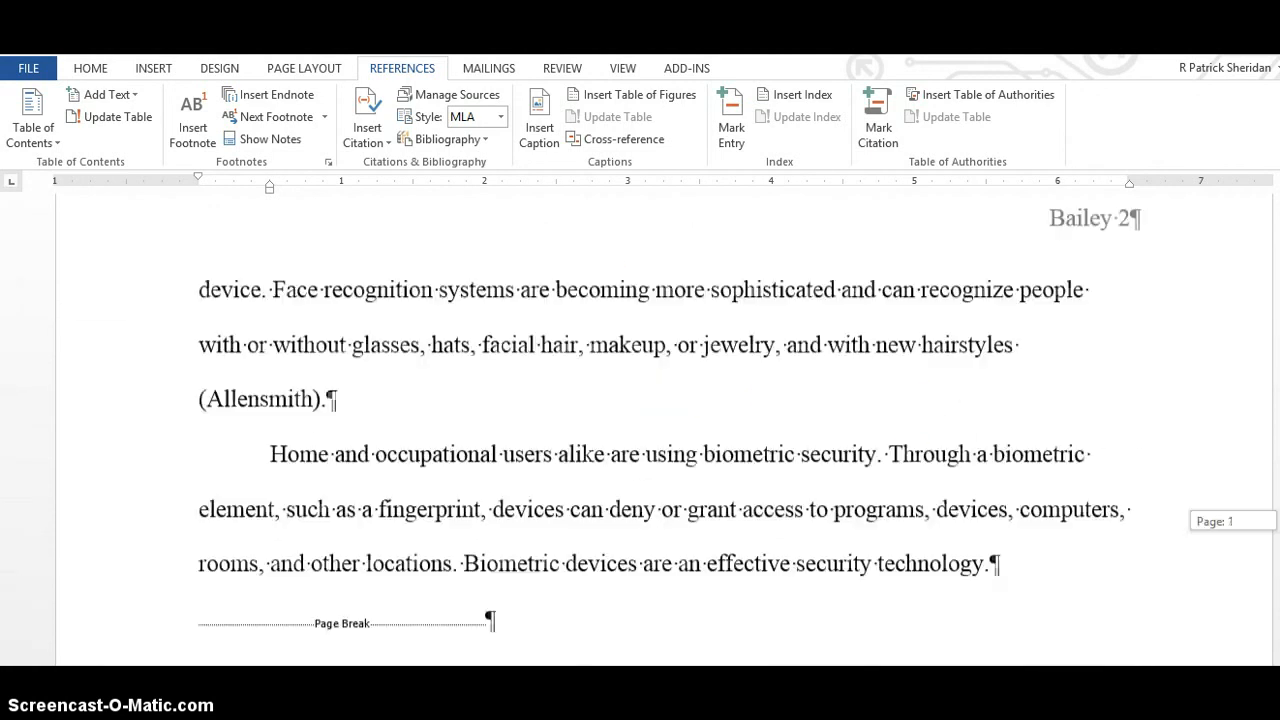
left_click(90, 68)
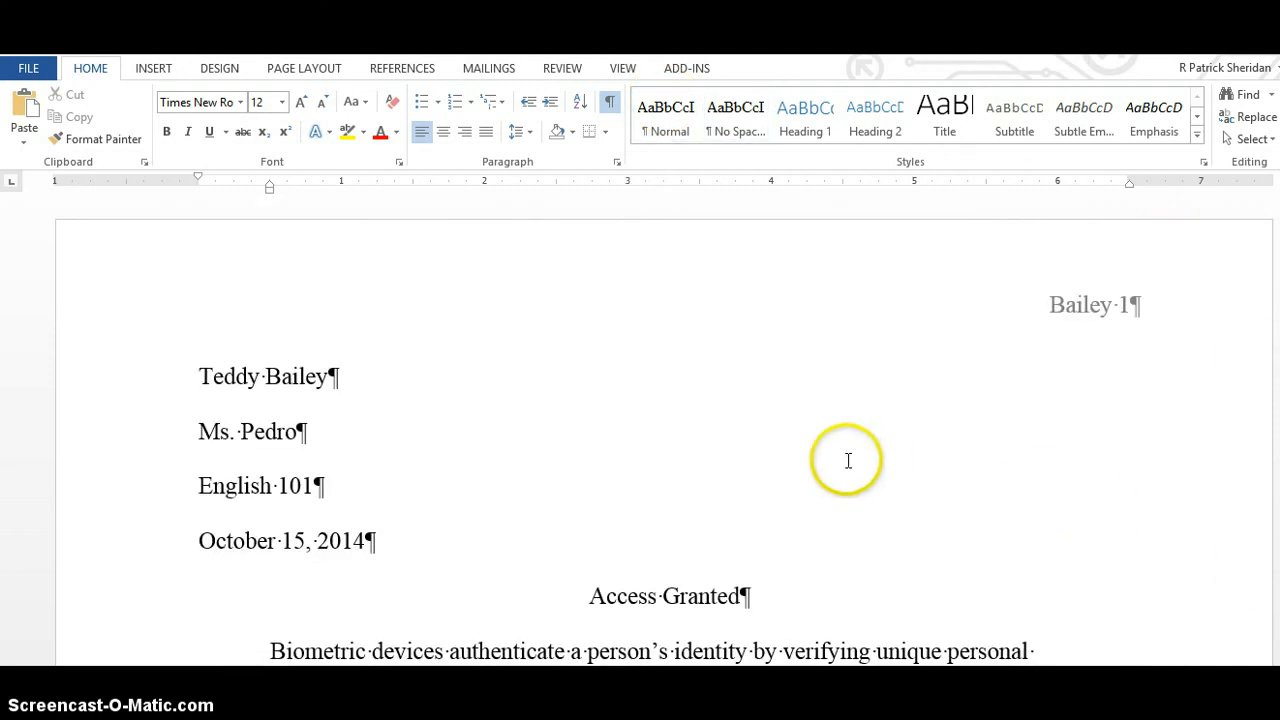
scroll(516, 489, "down", 3)
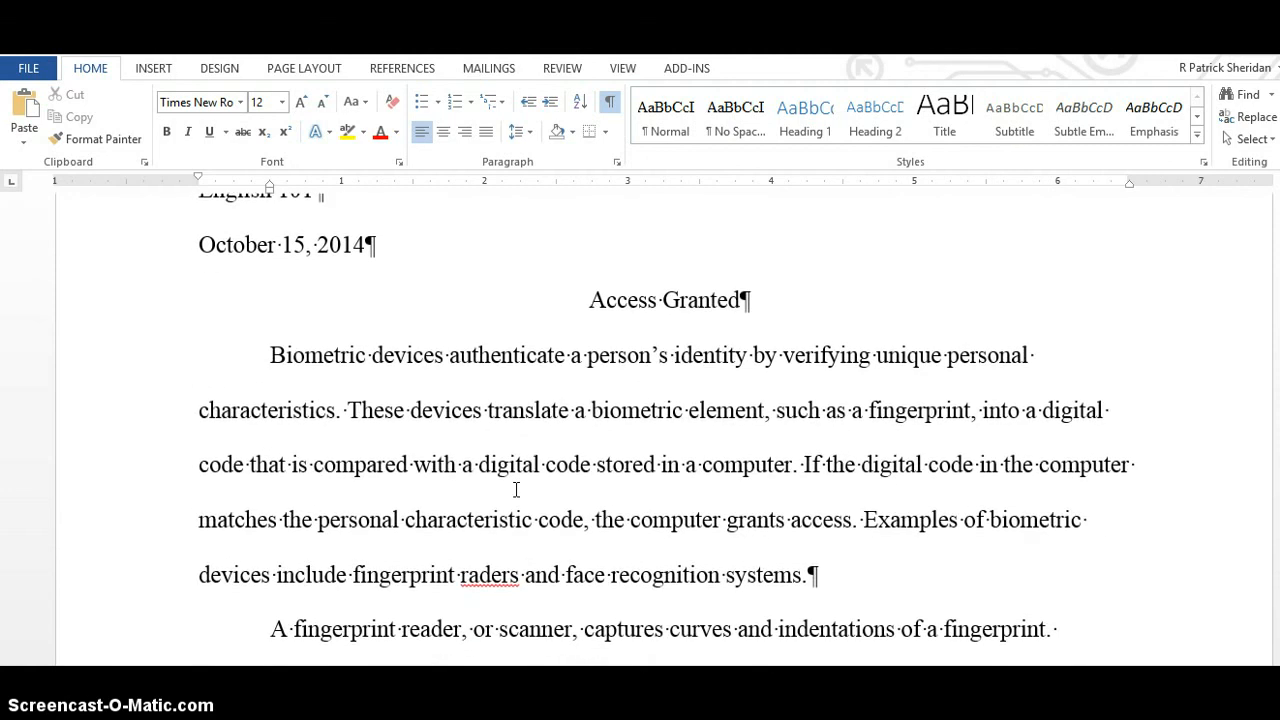
scroll(516, 489, "down", 4)
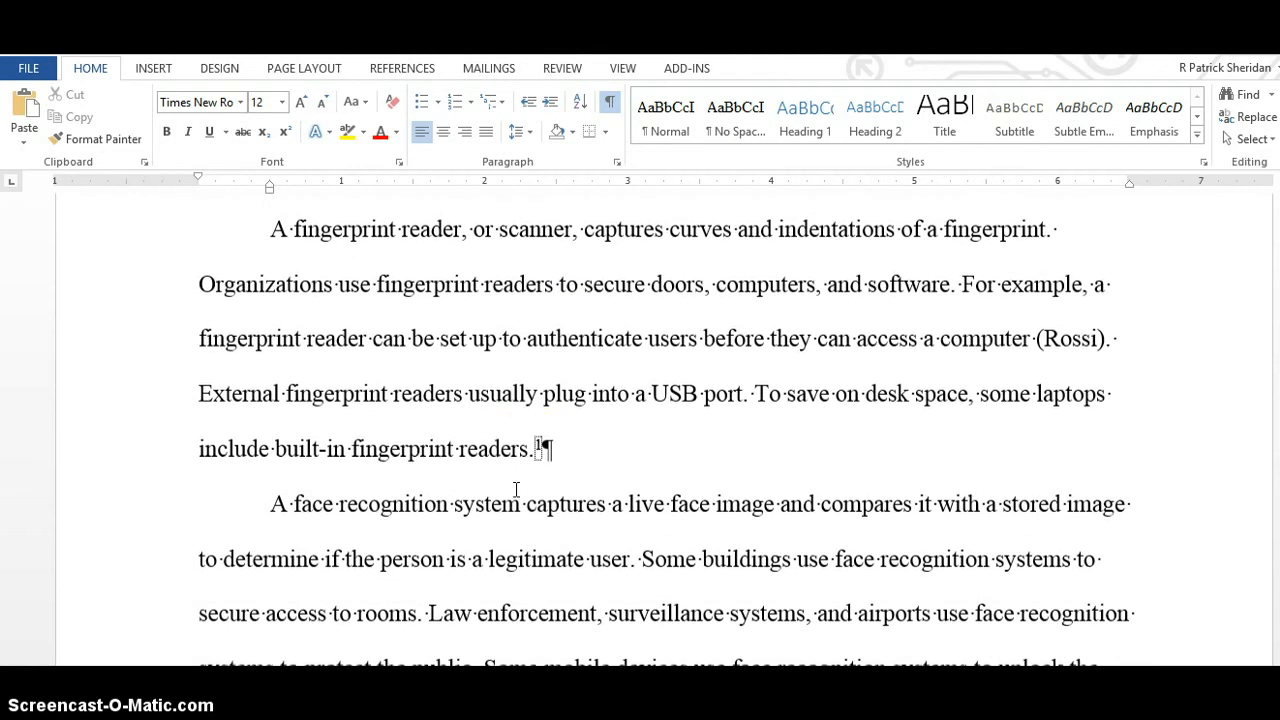
mouse_move(545, 447)
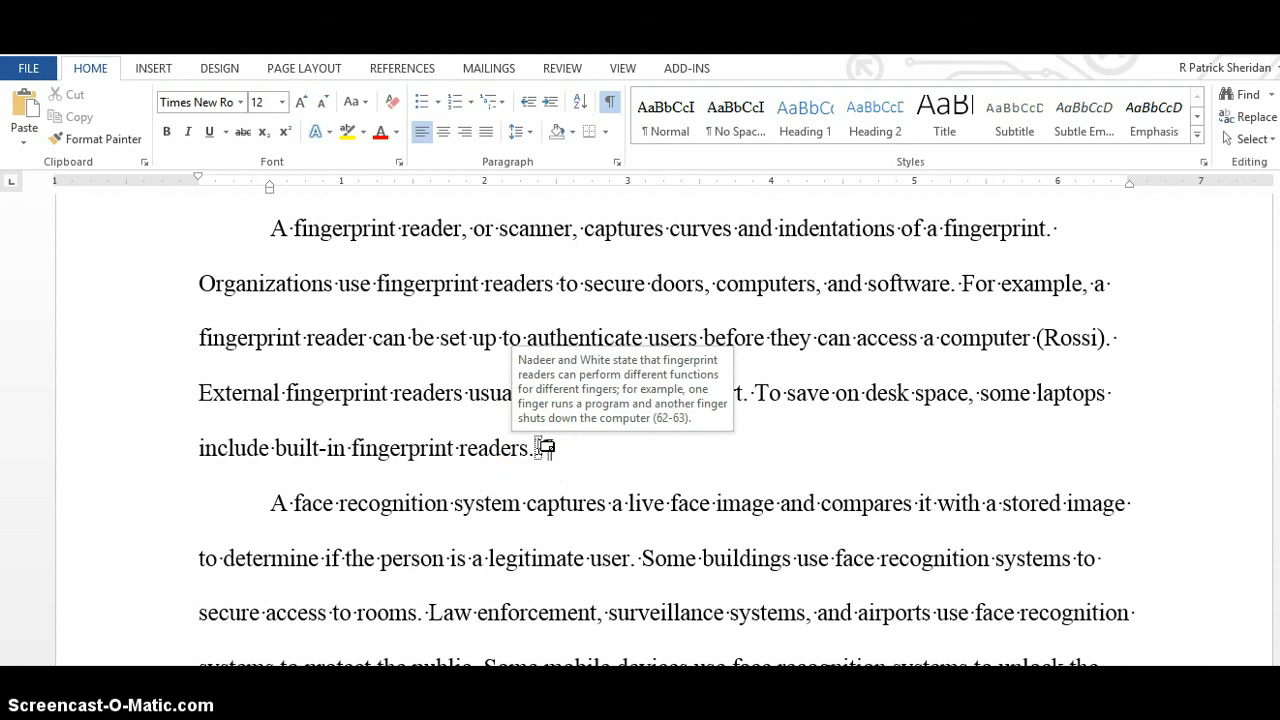
scroll(695, 487, "up", 1)
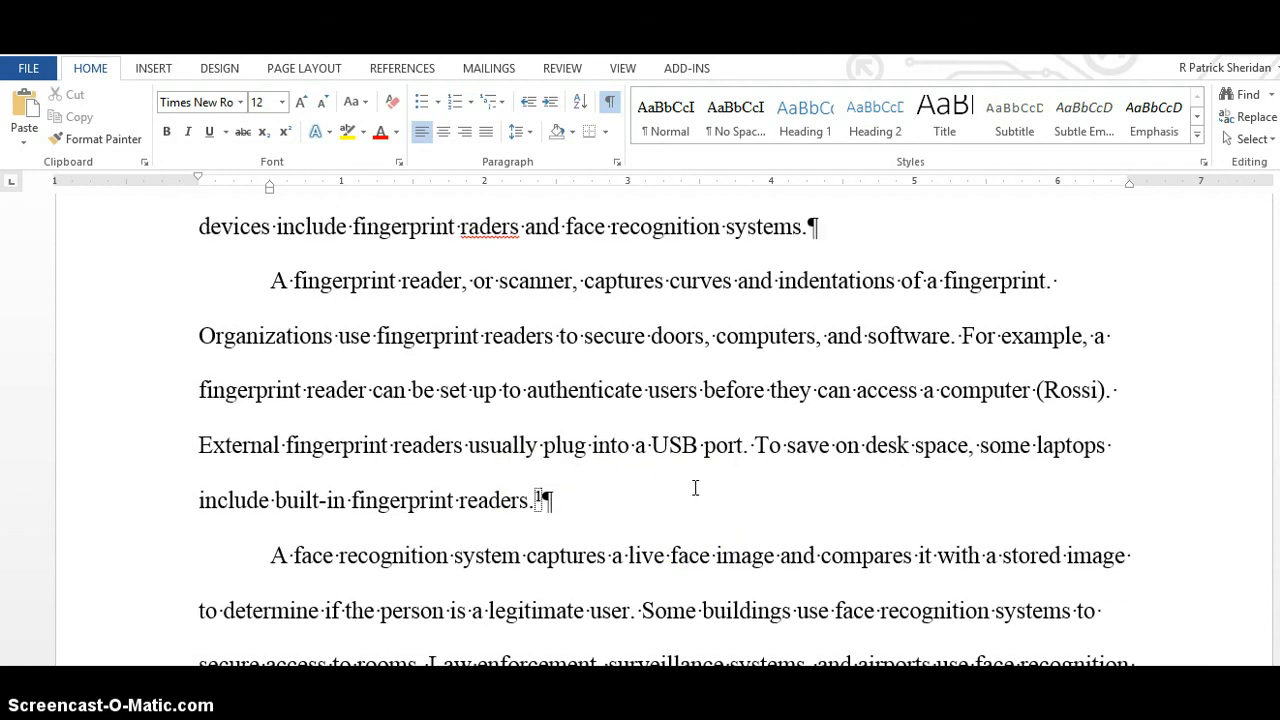
scroll(695, 487, "up", 1)
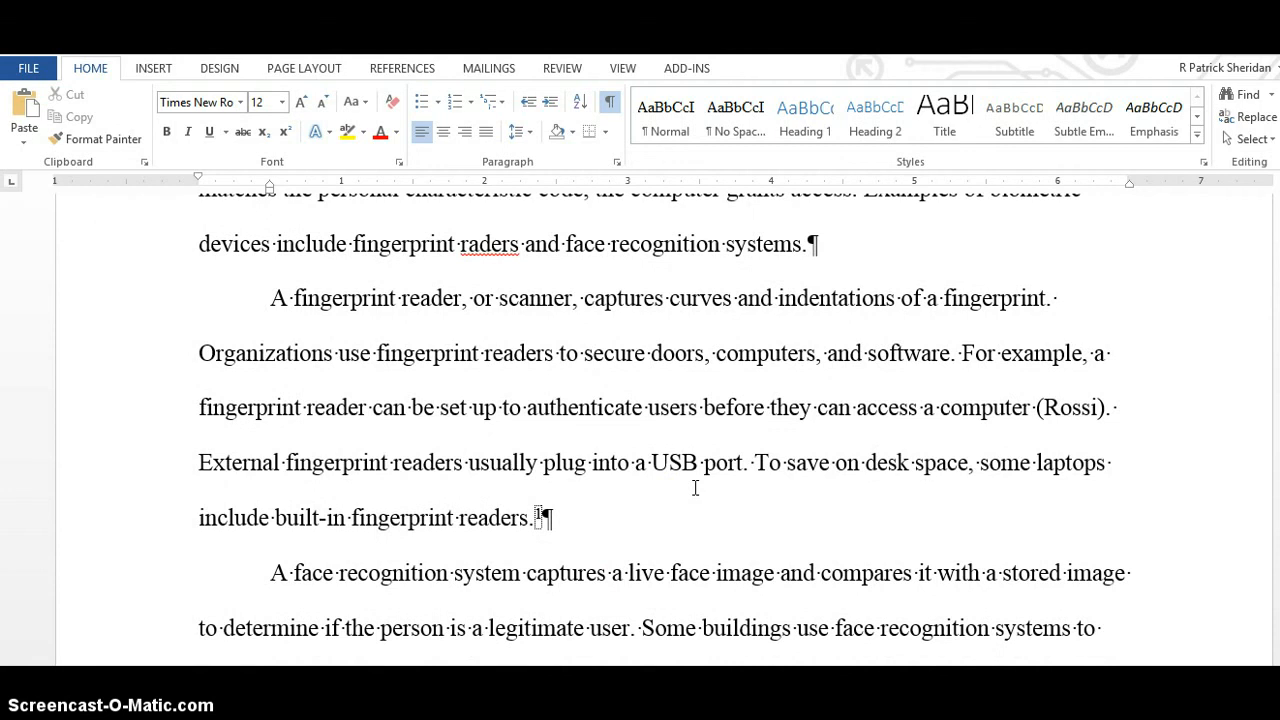
- View the editing options for the source citation in the fingerprint reader paragraph, then dismiss them
left_click(1082, 410)
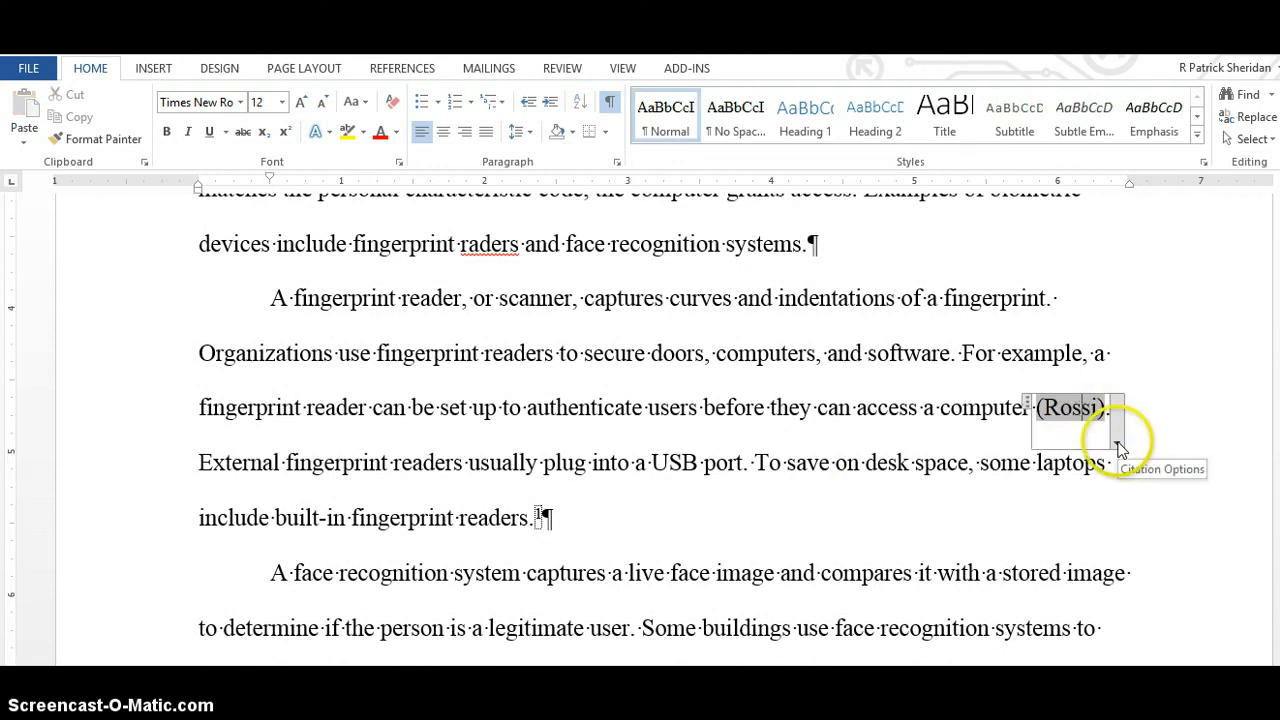
left_click(1118, 446)
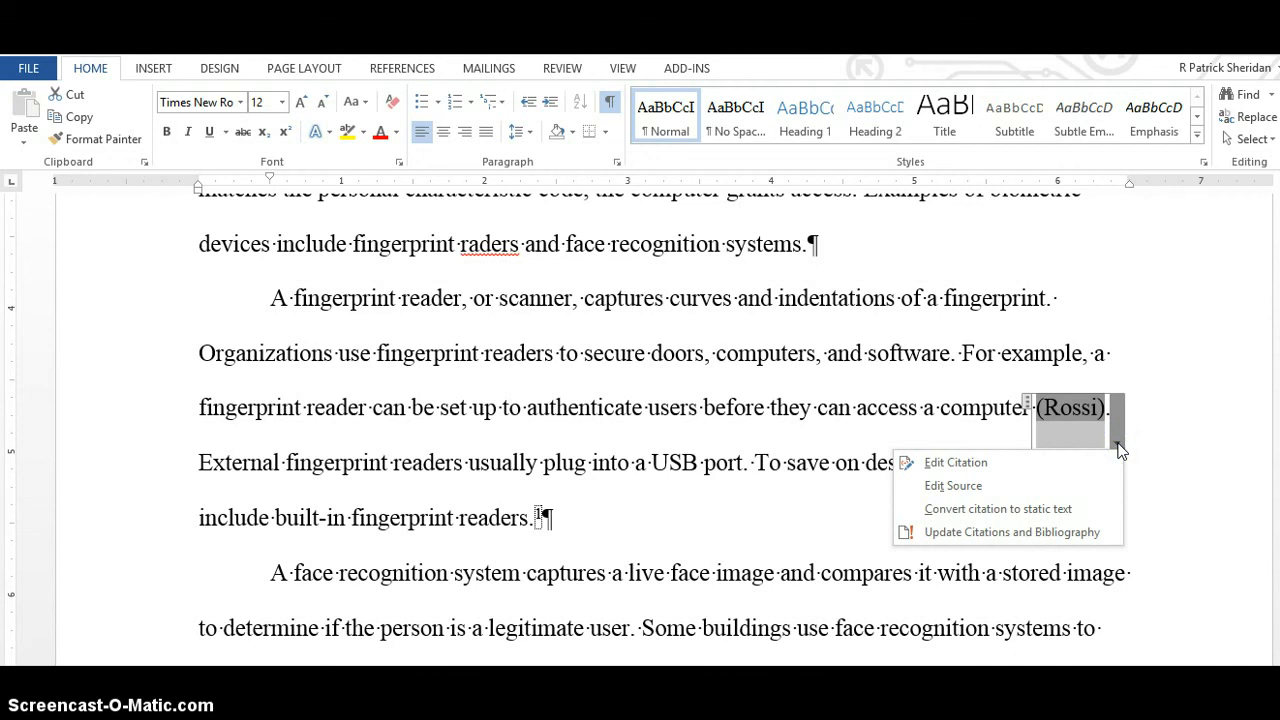
left_click(958, 463)
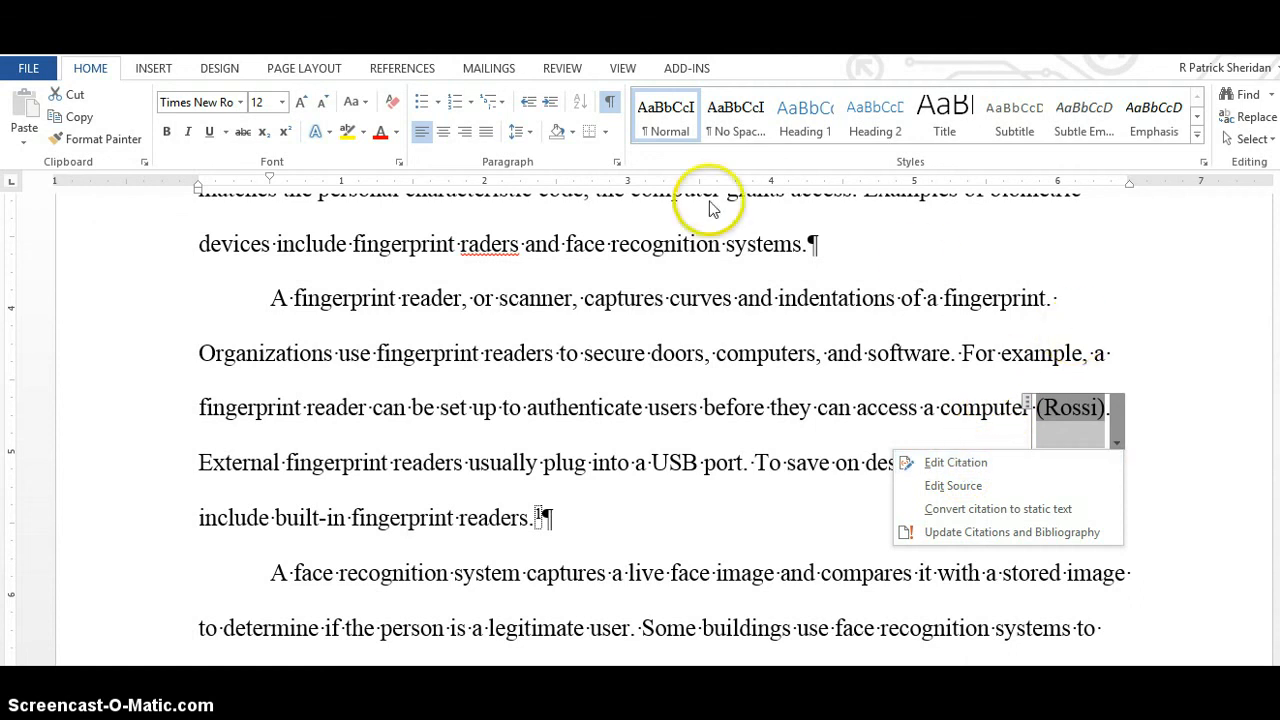
left_click(1168, 425)
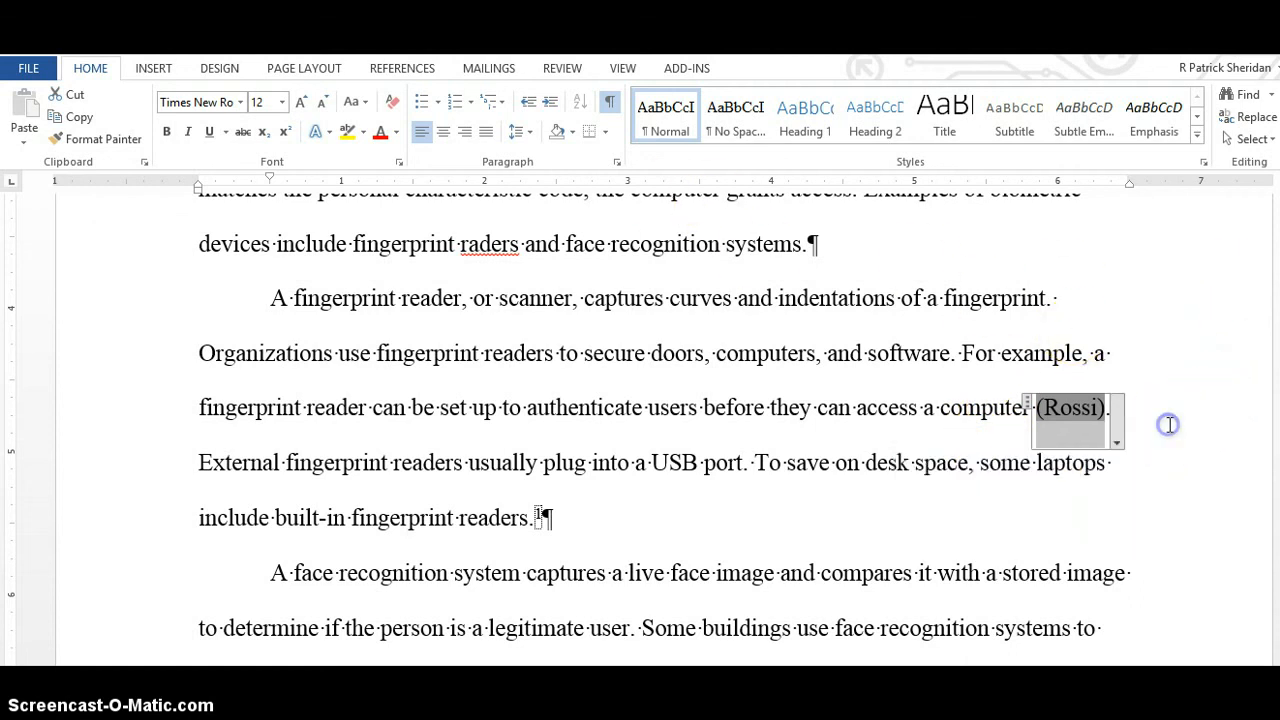
- Examine the indentation and line spacing settings of the Footnote Text style from the footnote, then close them without changes
scroll(640, 430, "down", 6)
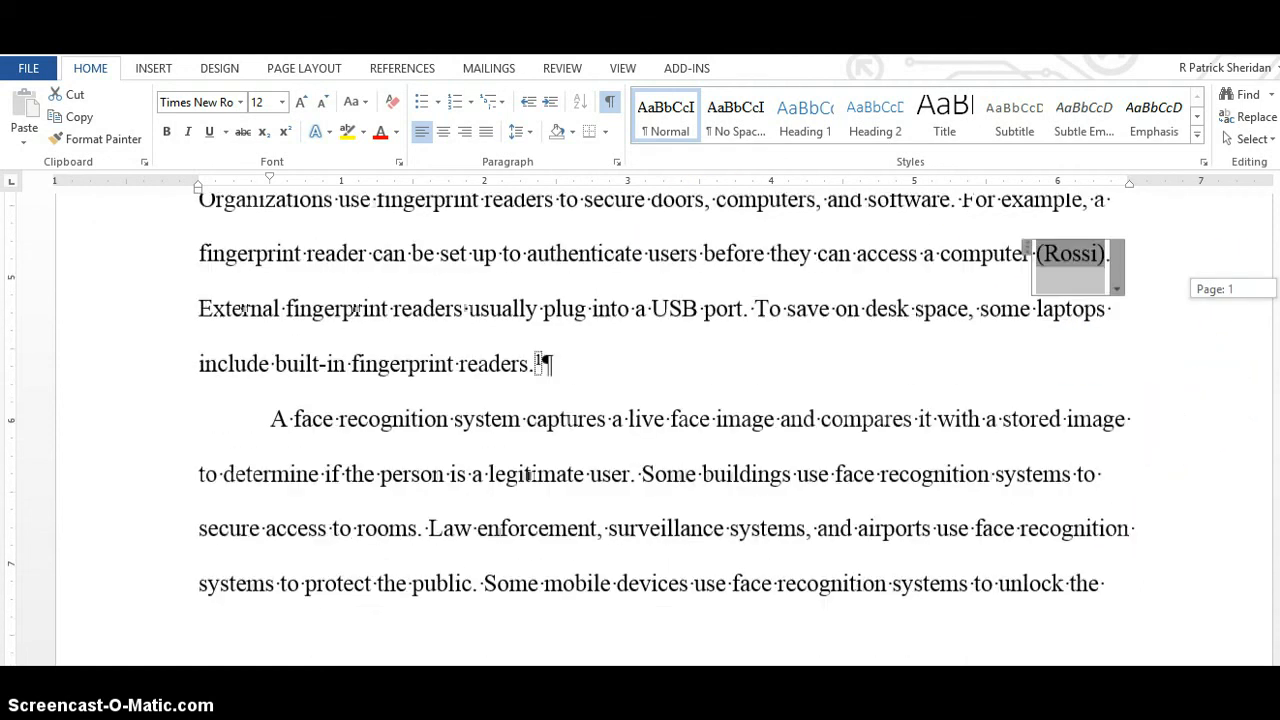
scroll(640, 430, "down", 10)
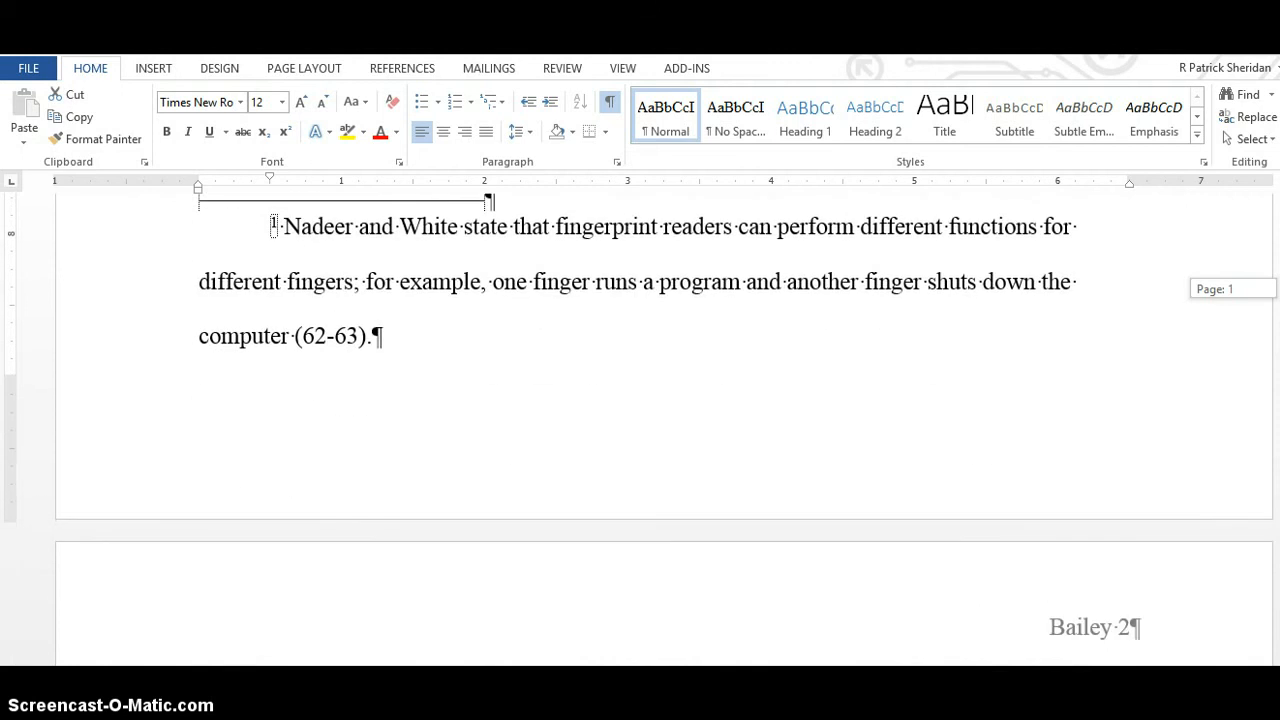
scroll(749, 355, "up", 10)
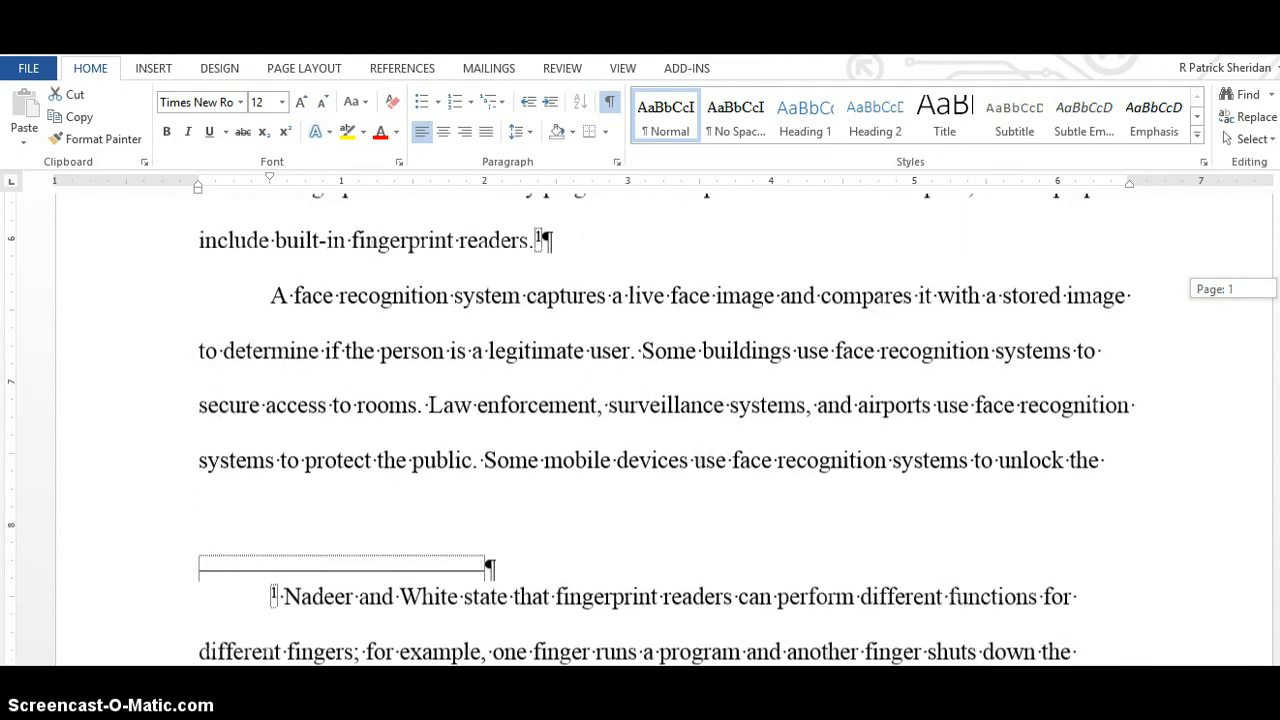
scroll(749, 355, "down", 3)
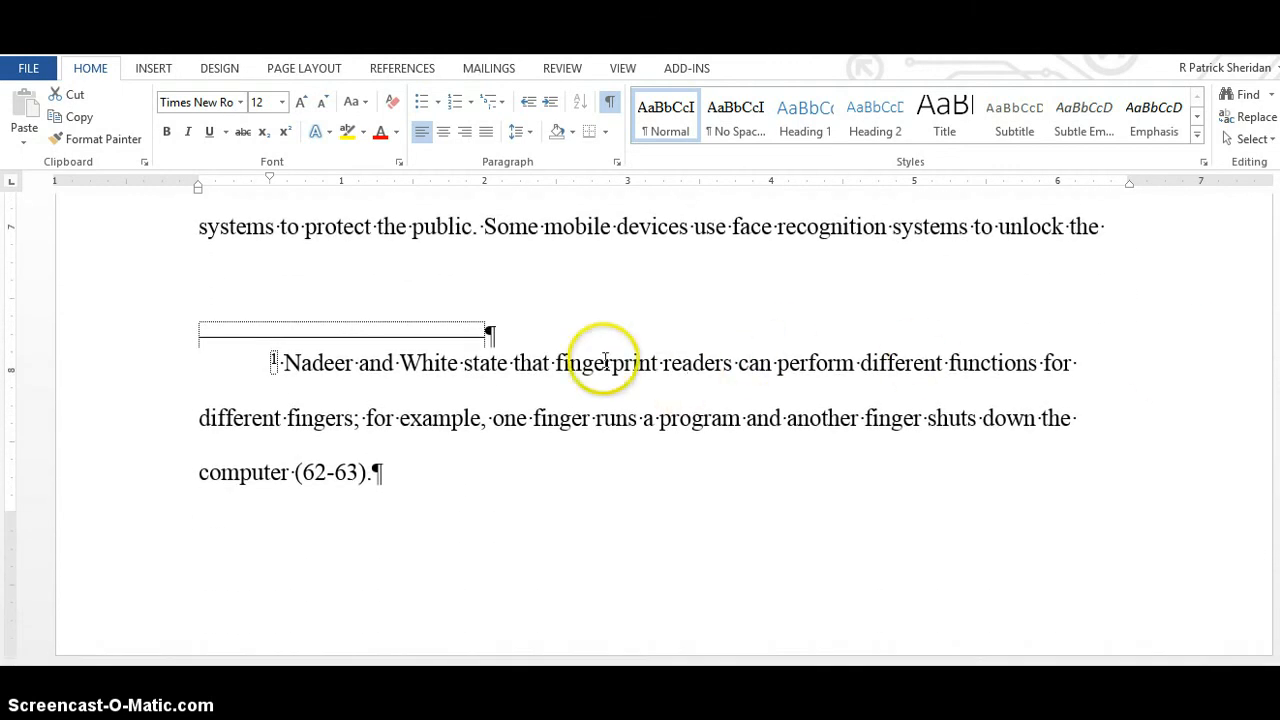
right_click(604, 365)
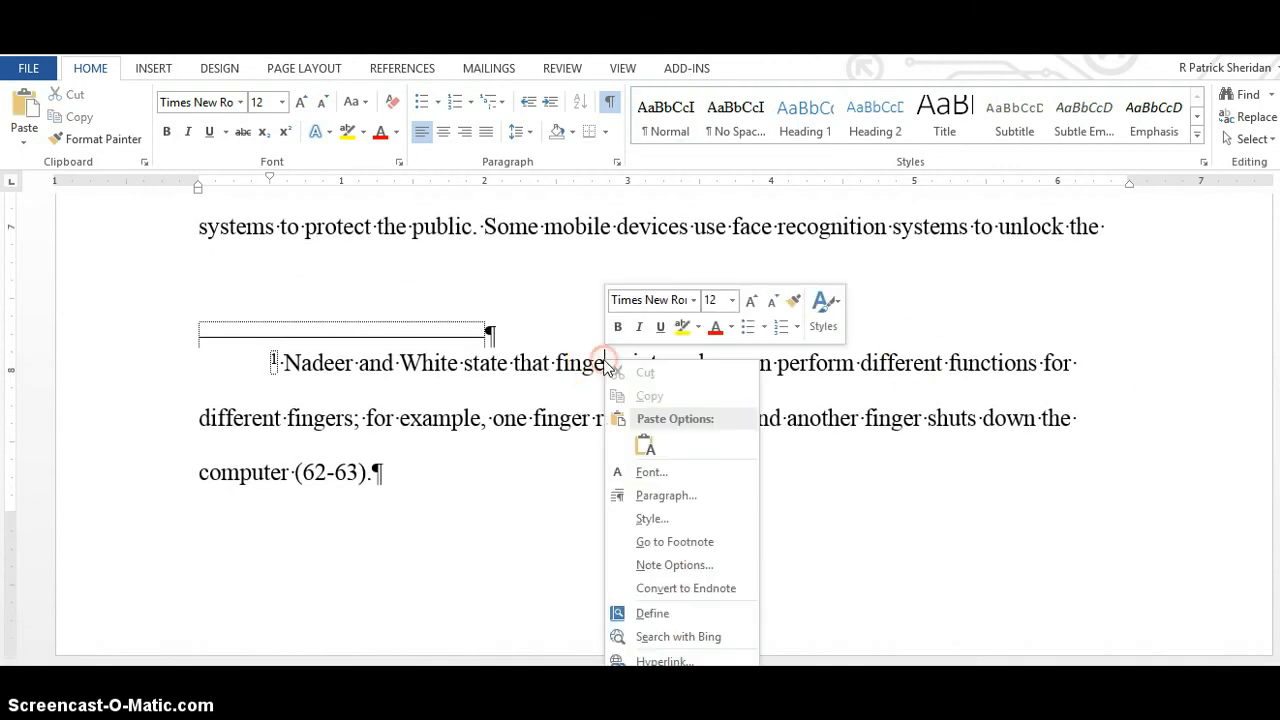
left_click(665, 519)
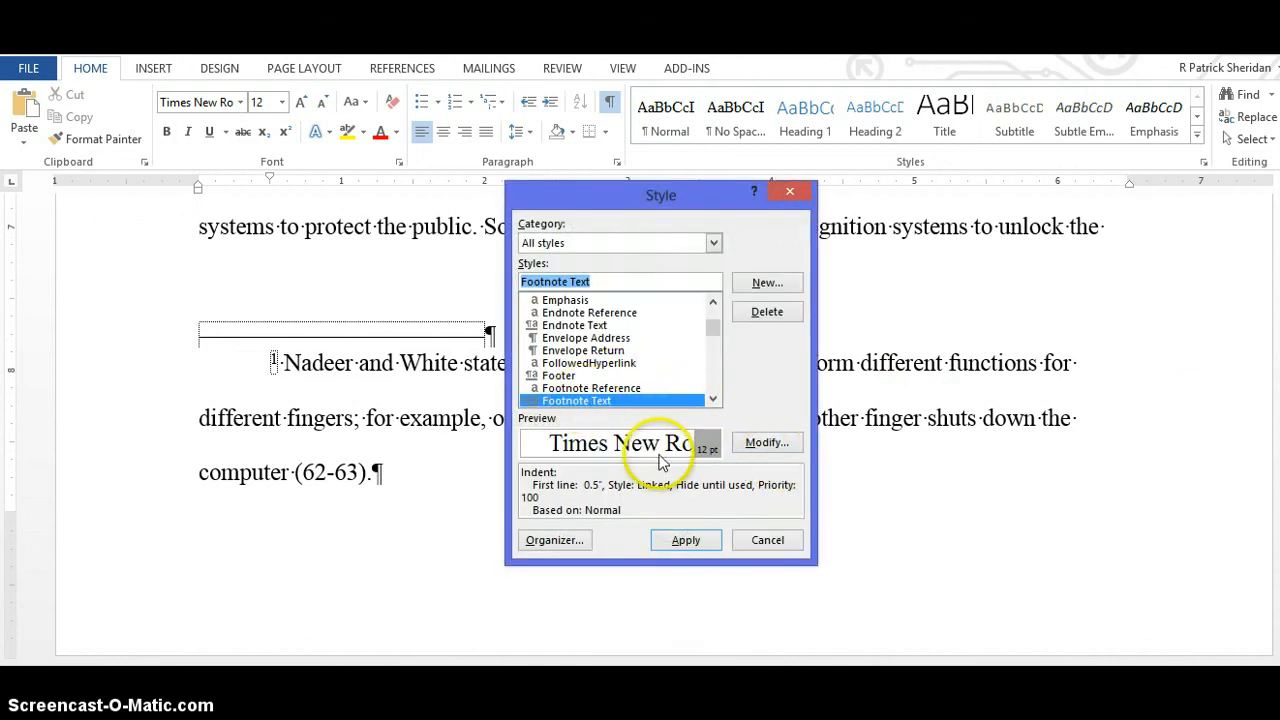
left_click(762, 444)
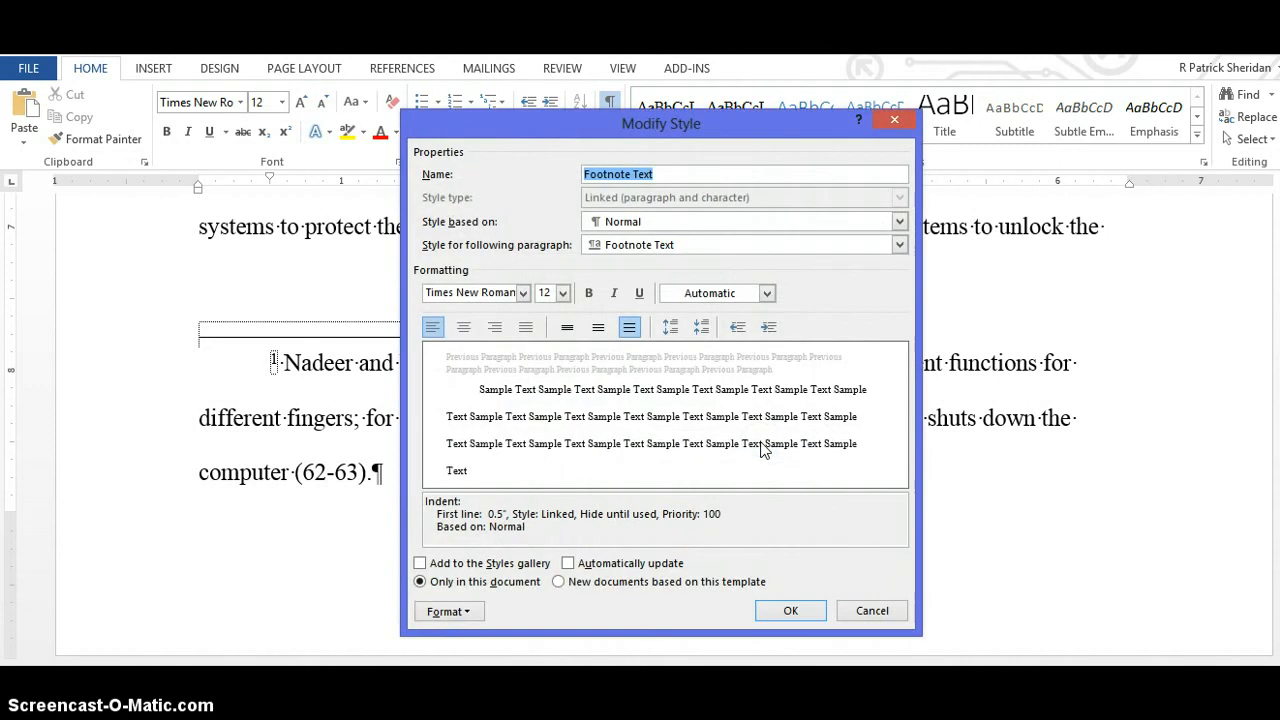
left_click(465, 612)
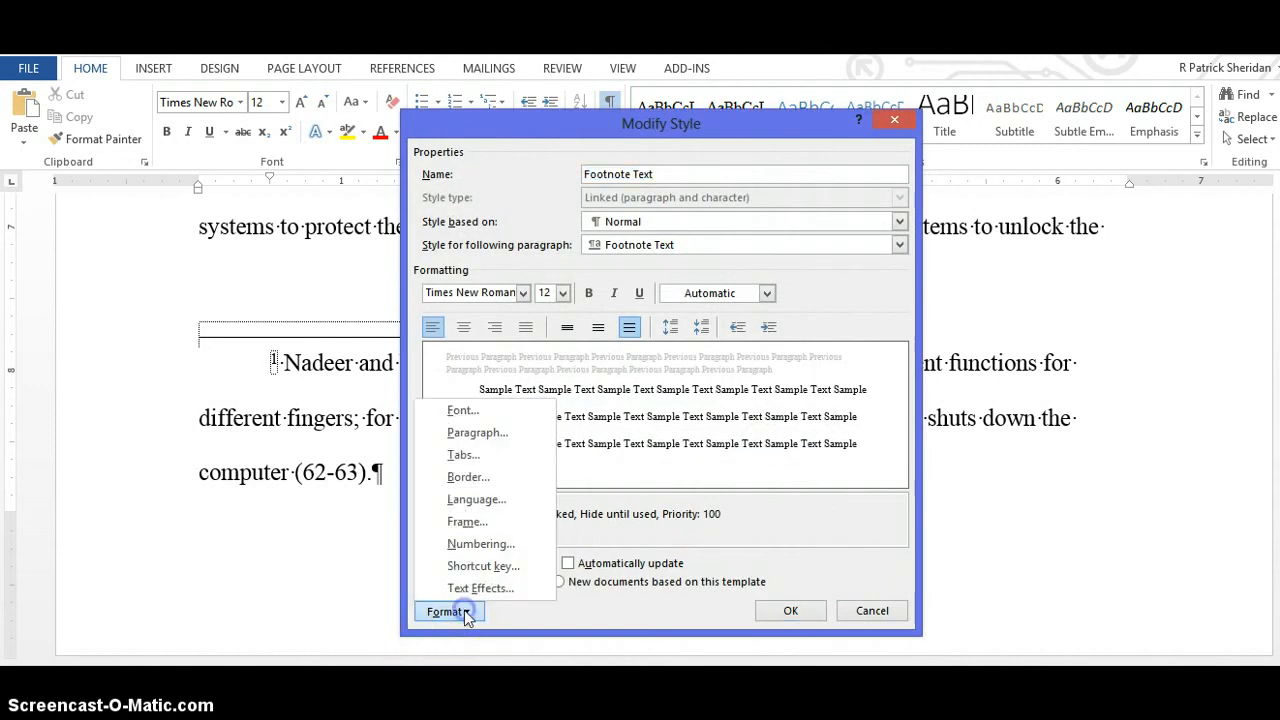
left_click(488, 432)
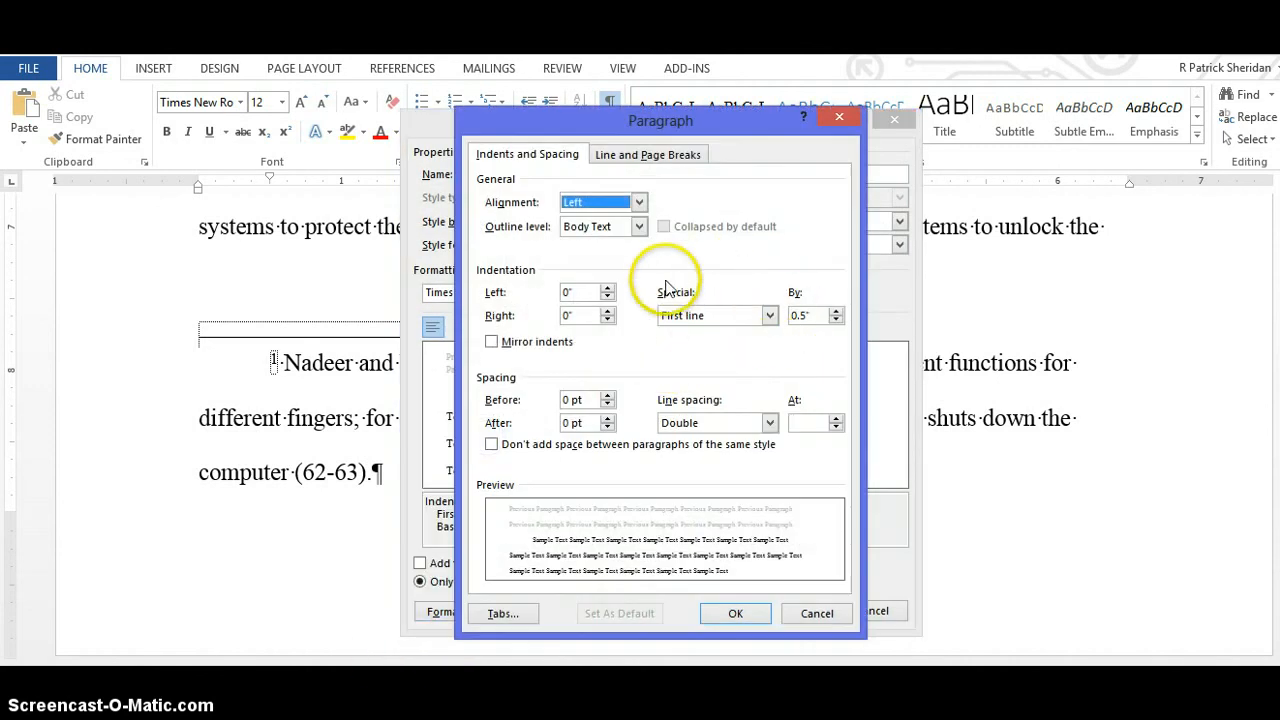
left_click(803, 613)
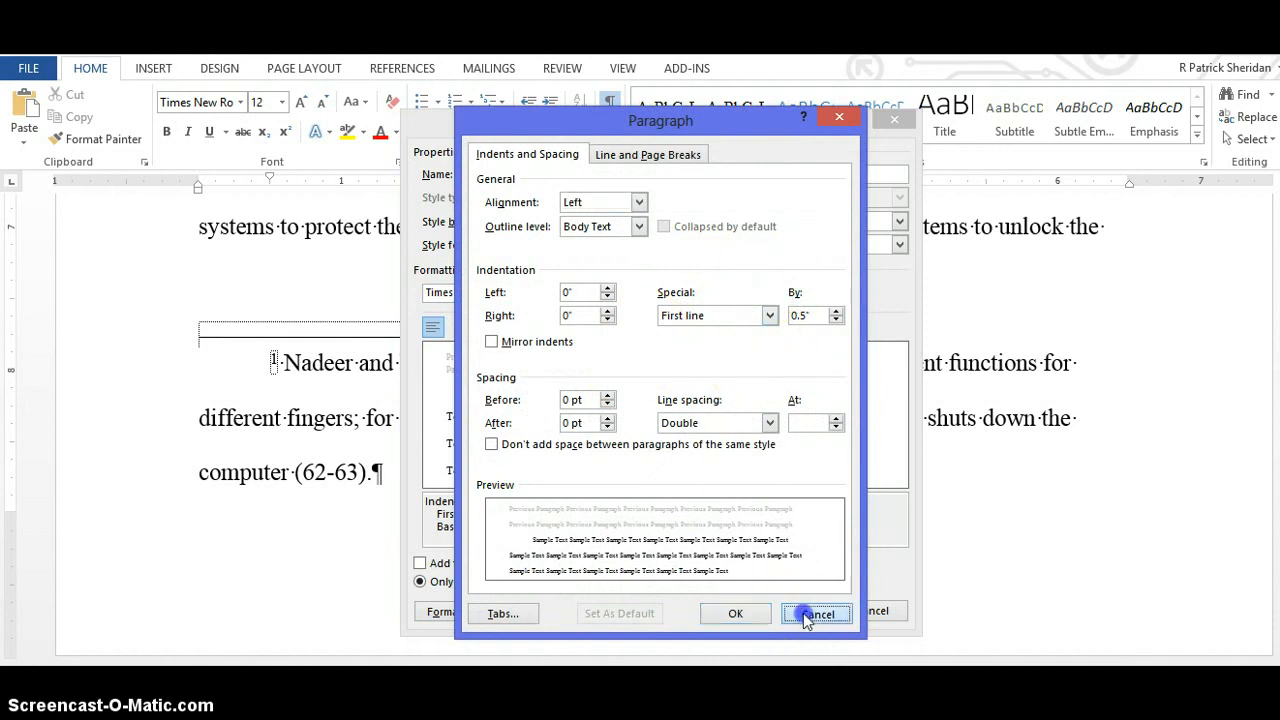
left_click(859, 612)
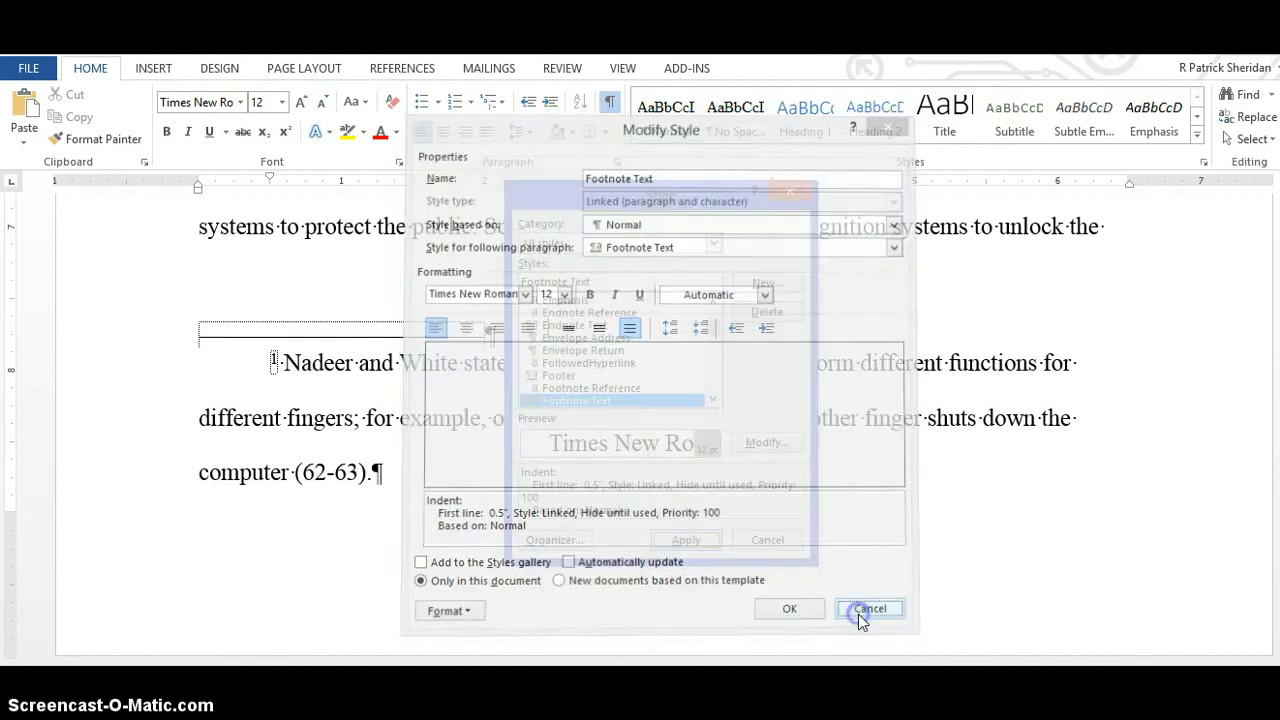
left_click(766, 538)
- Review the page break after the last paragraph and the bibliography options available for the Works Cited page
scroll(898, 516, "down", 10)
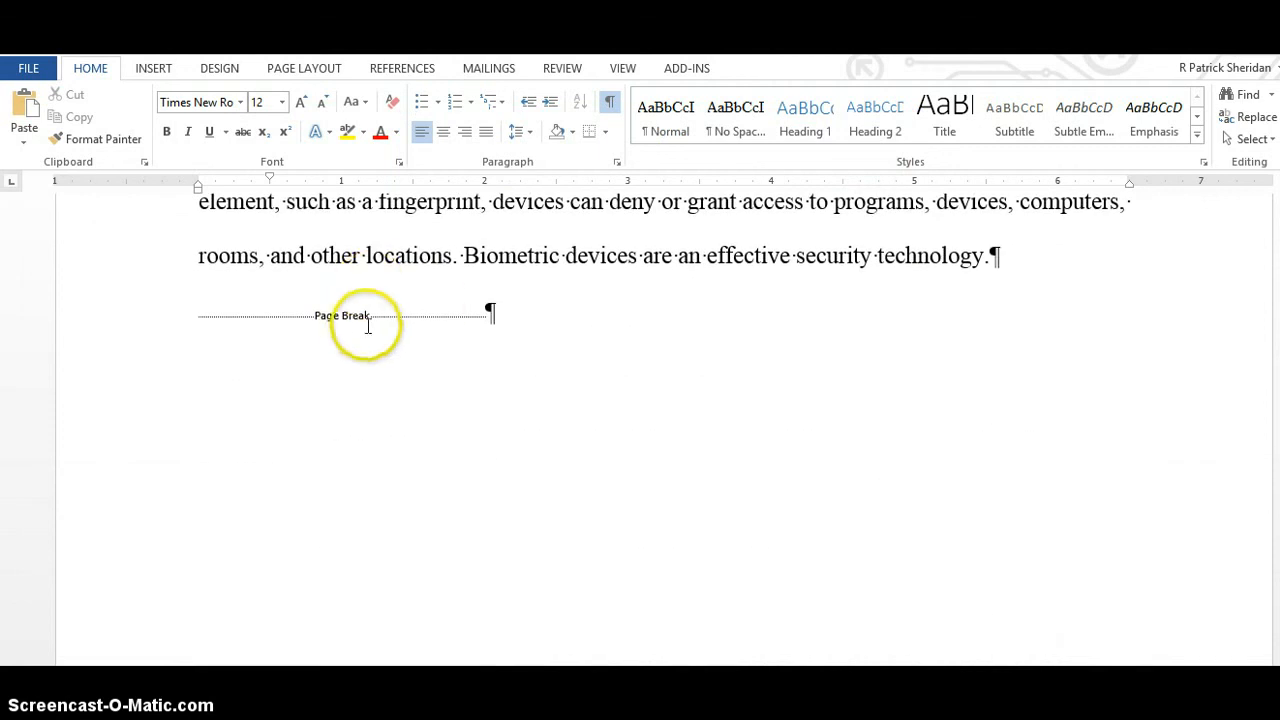
left_click(150, 68)
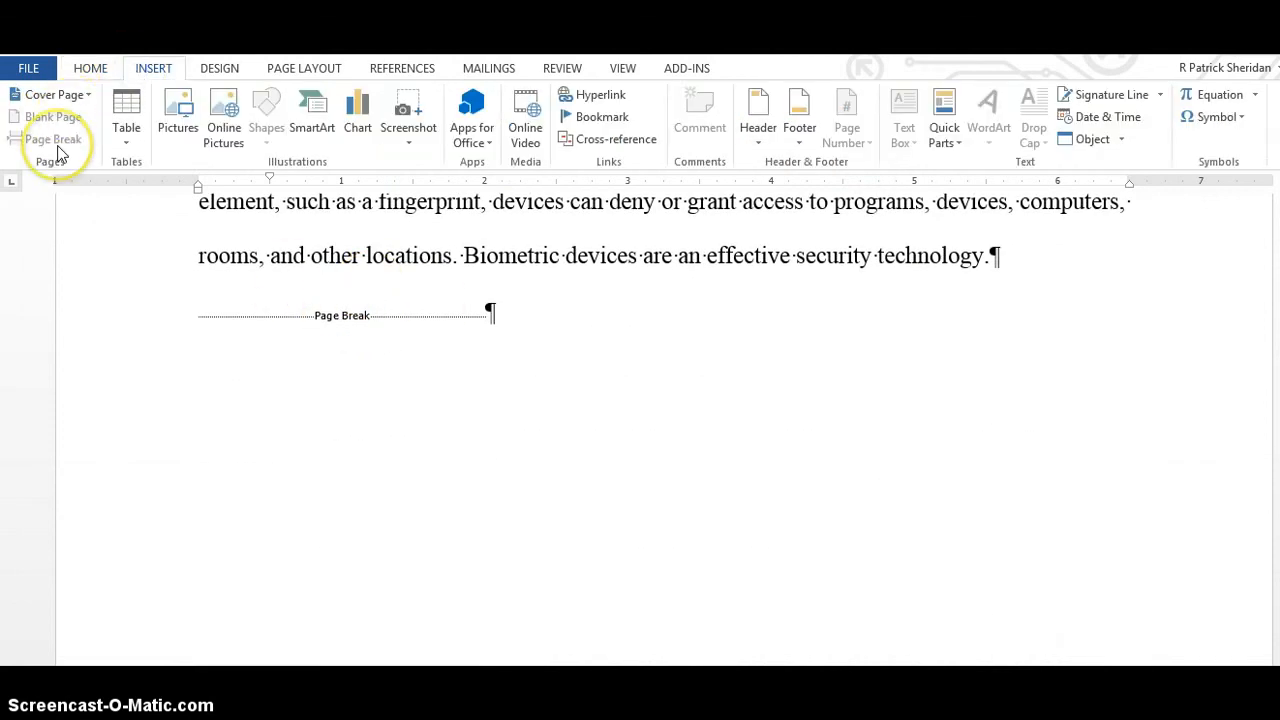
scroll(633, 525, "down", 3)
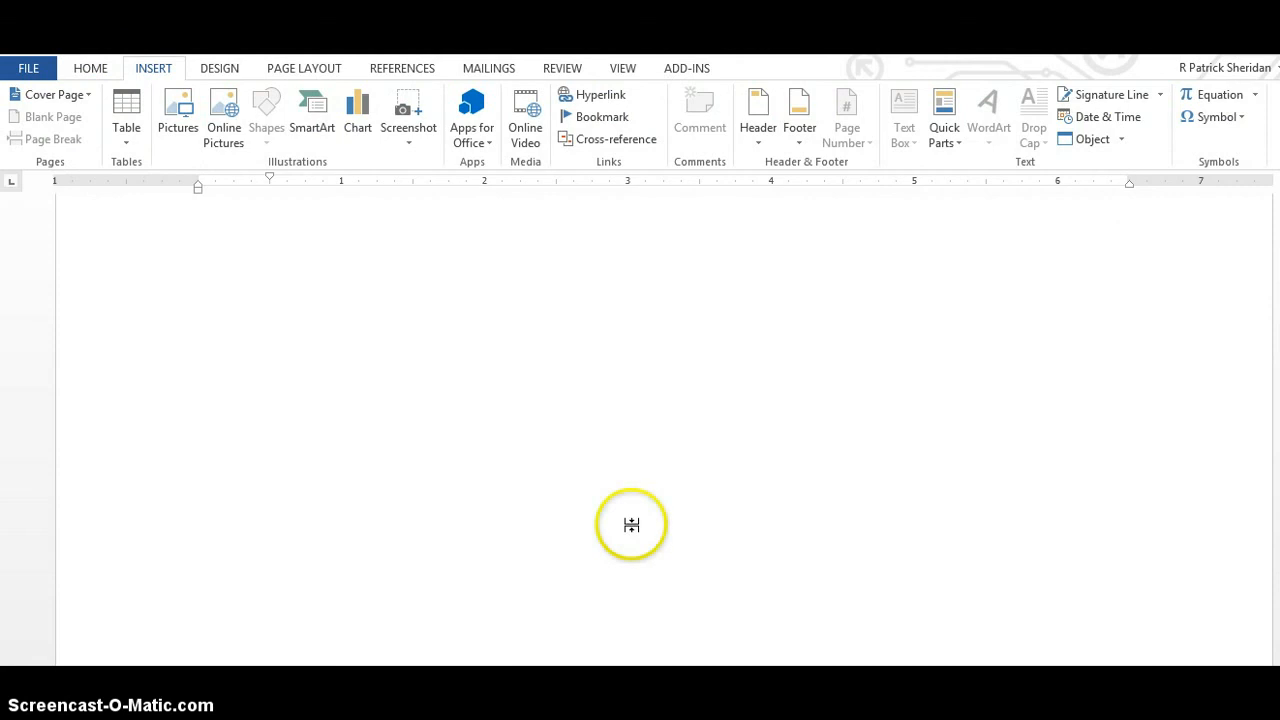
scroll(631, 525, "down", 5)
left_click(646, 410)
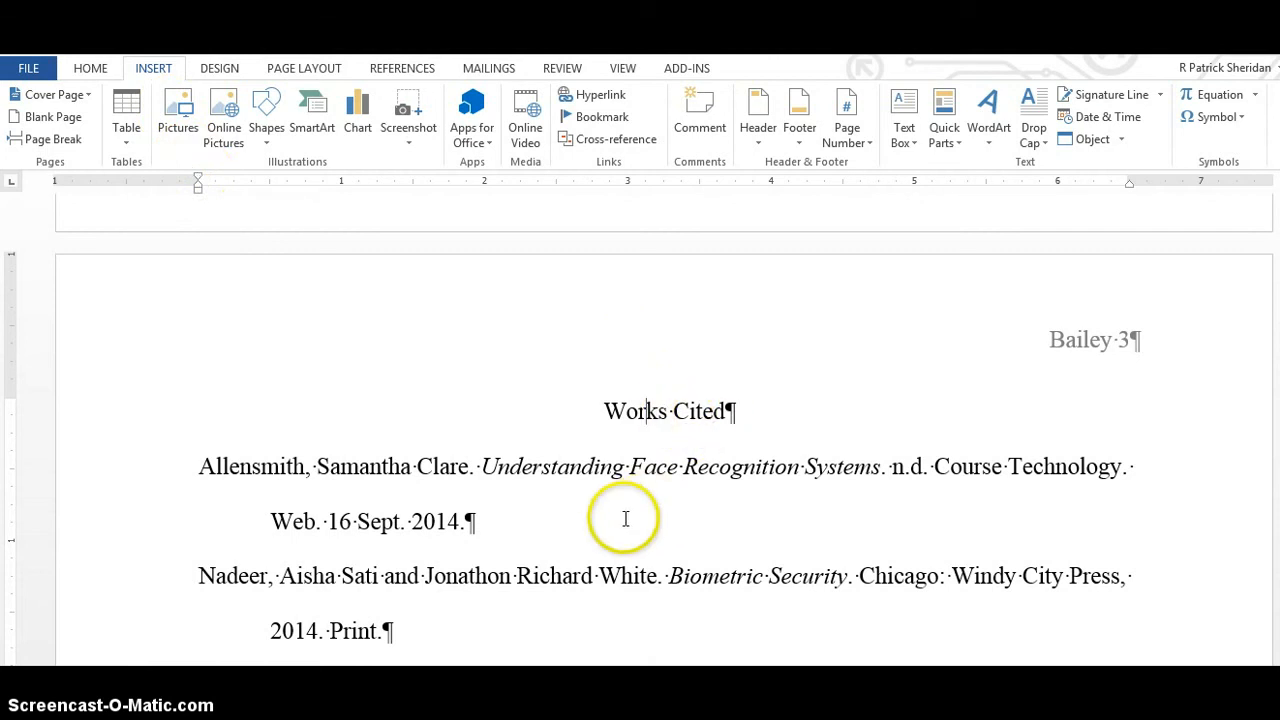
left_click(402, 70)
left_click(484, 139)
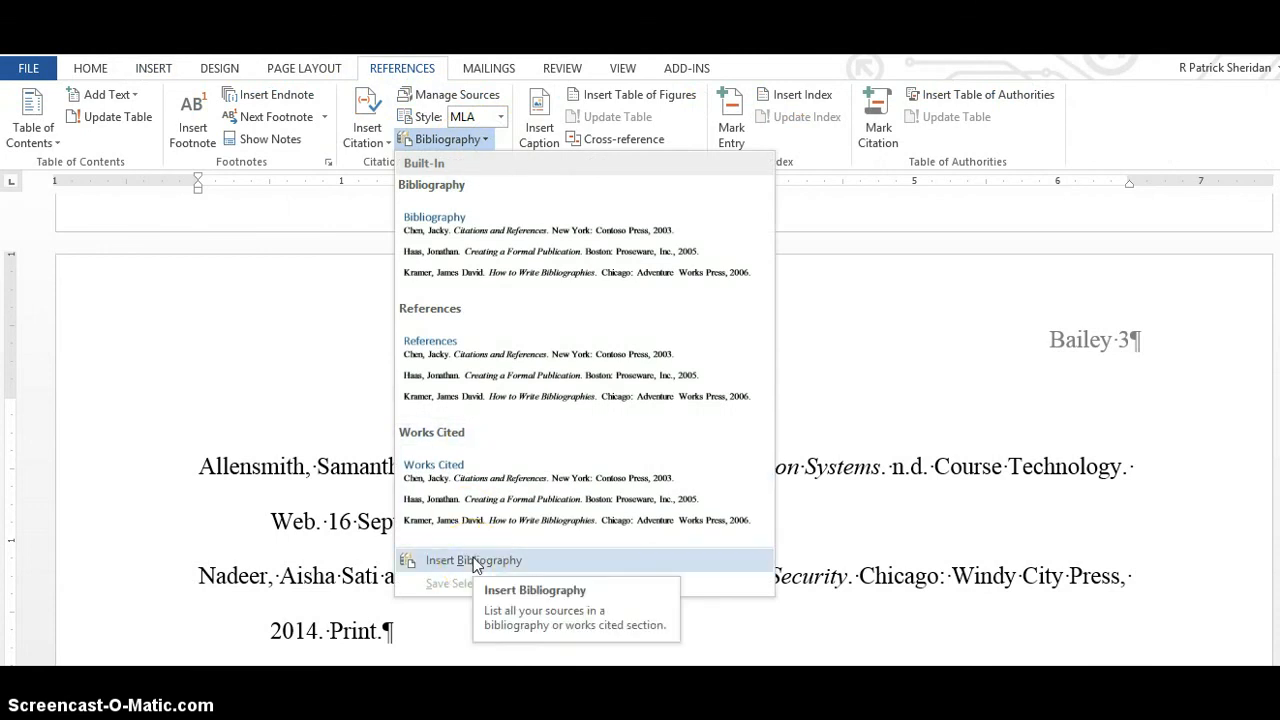
left_click(470, 495)
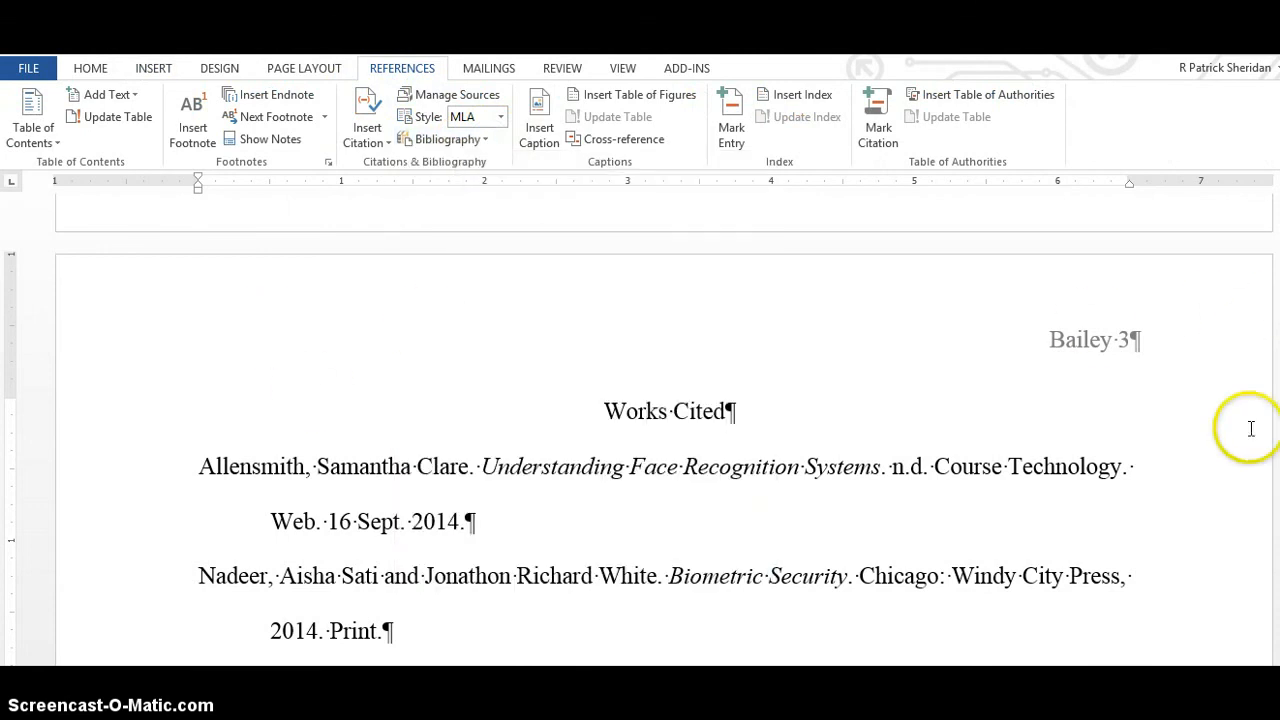